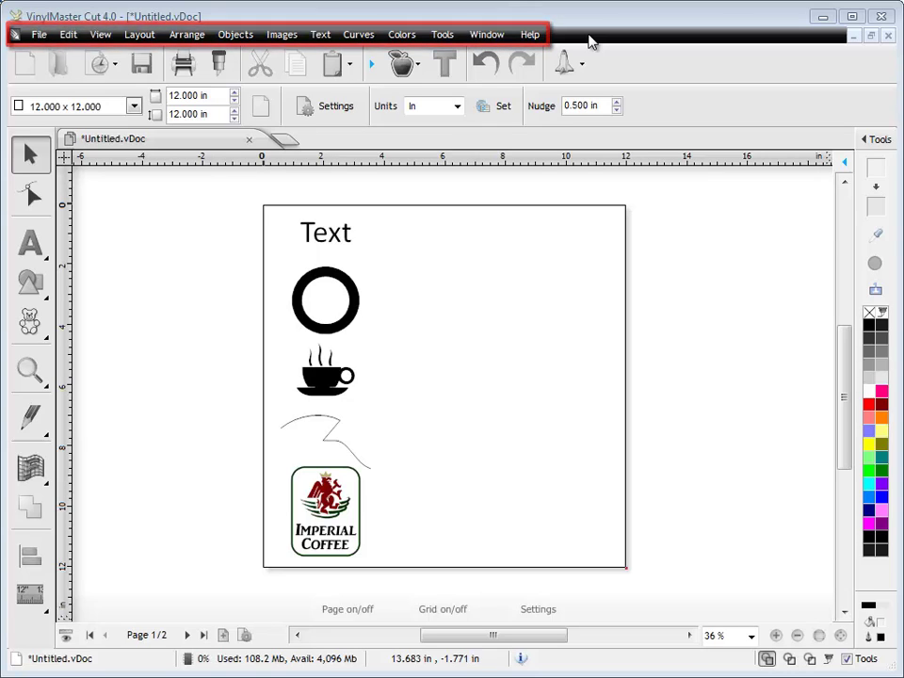
Browse the plugins and modules commands and close them without choosing anything
{"action": "left_click", "coordinate": [447, 35]}
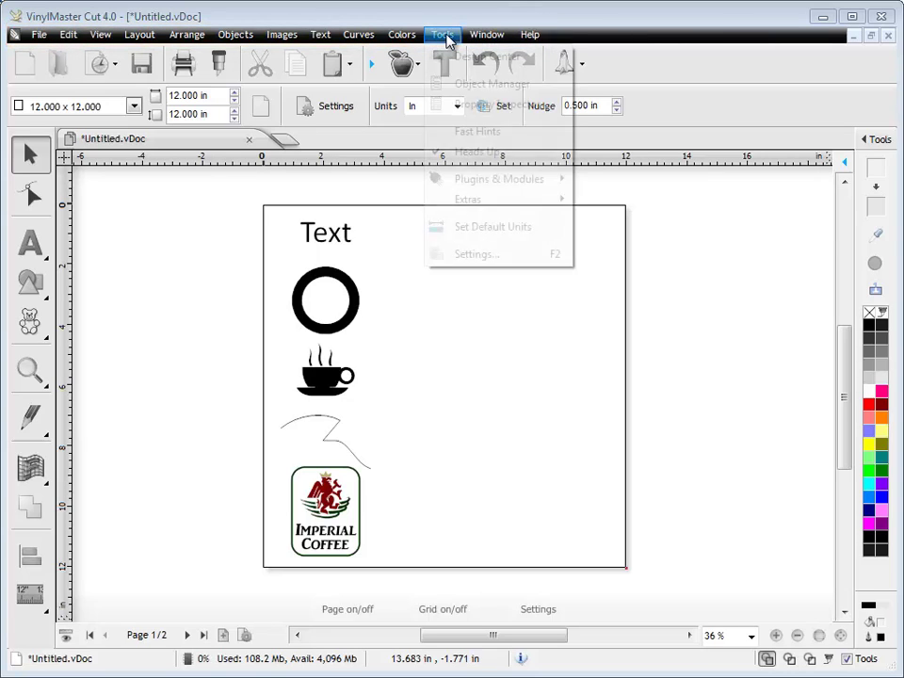
{"action": "mouse_move", "coordinate": [483, 180]}
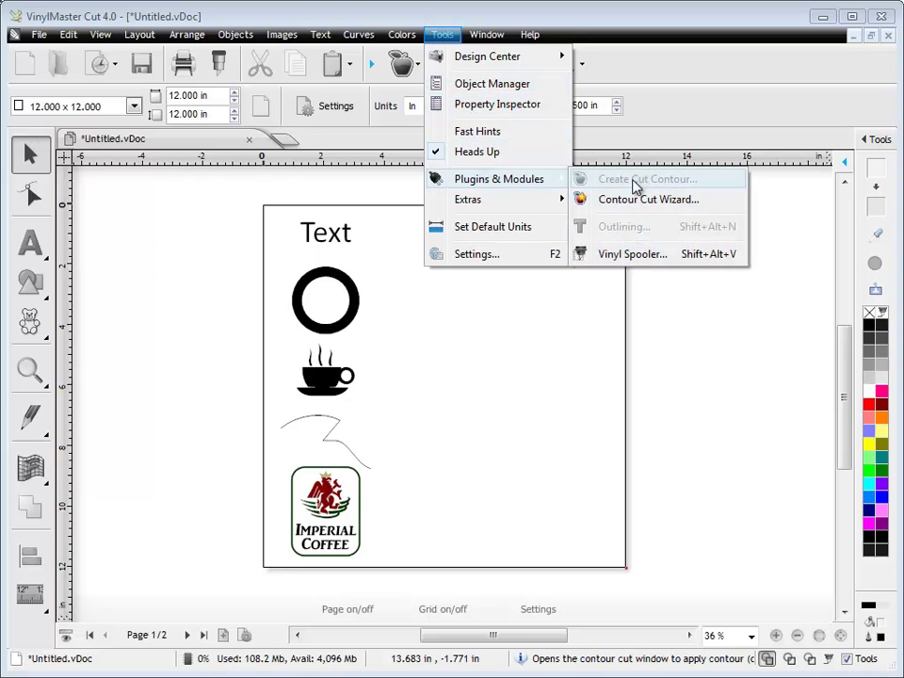
{"action": "left_click", "coordinate": [697, 310]}
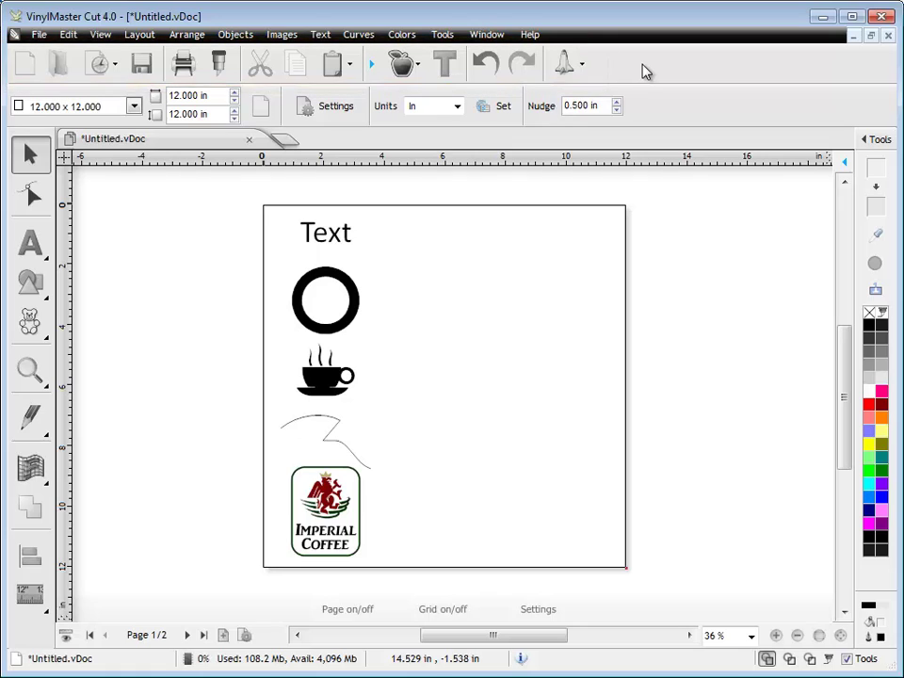
With the ring selected, review the advanced arranging tools: stacking order, snapping, spooler and setup options
{"action": "left_click", "coordinate": [358, 294]}
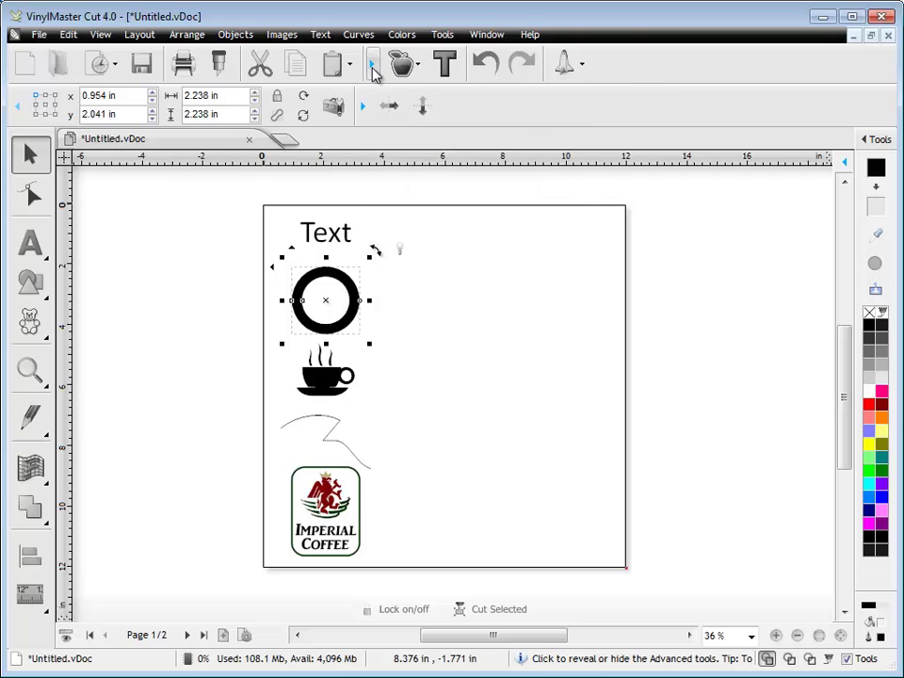
{"action": "left_click", "coordinate": [373, 64]}
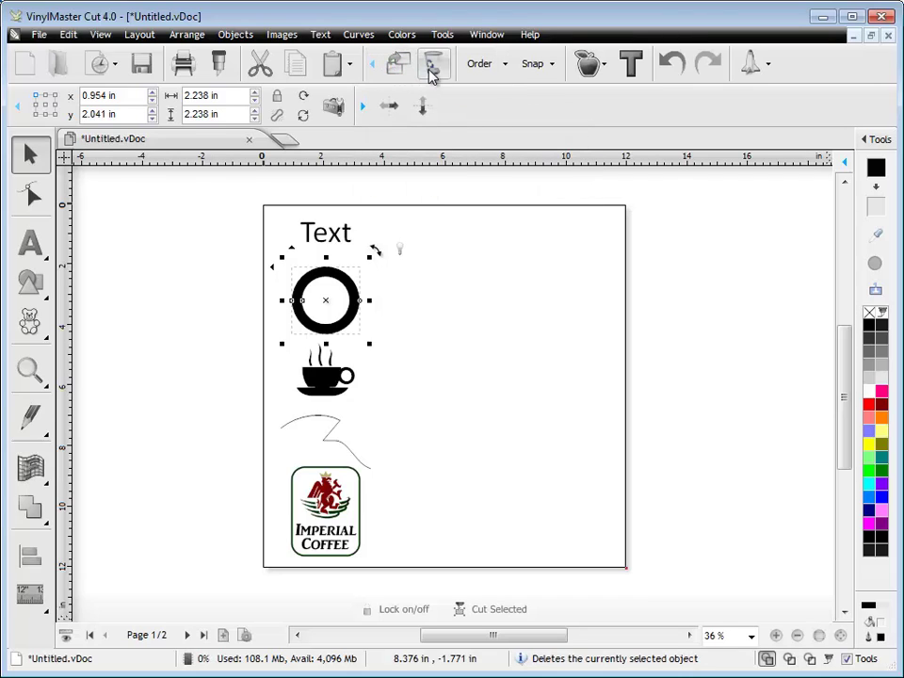
{"action": "left_click", "coordinate": [486, 74]}
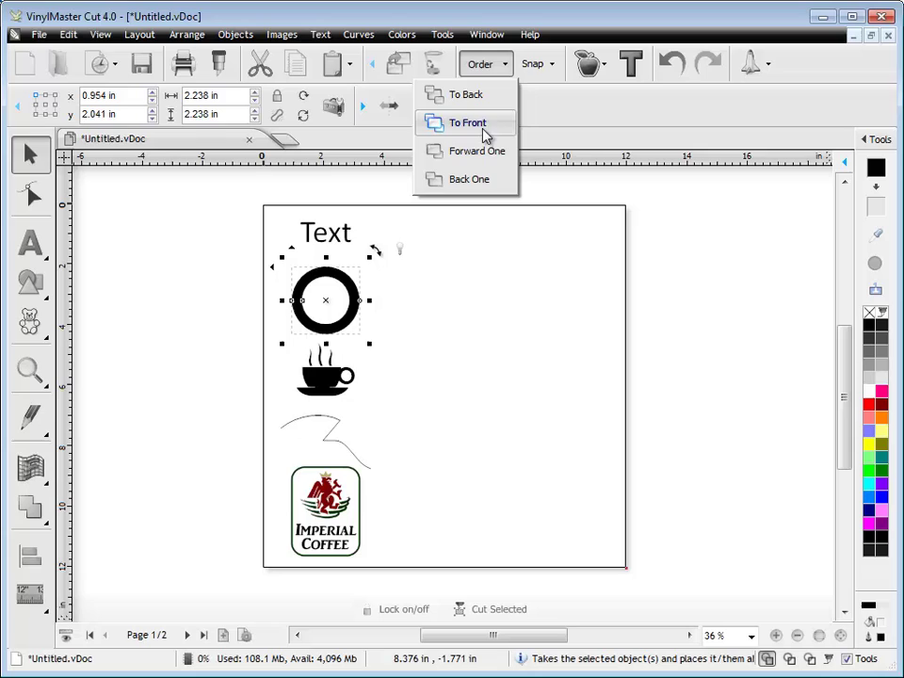
{"action": "left_click", "coordinate": [536, 66]}
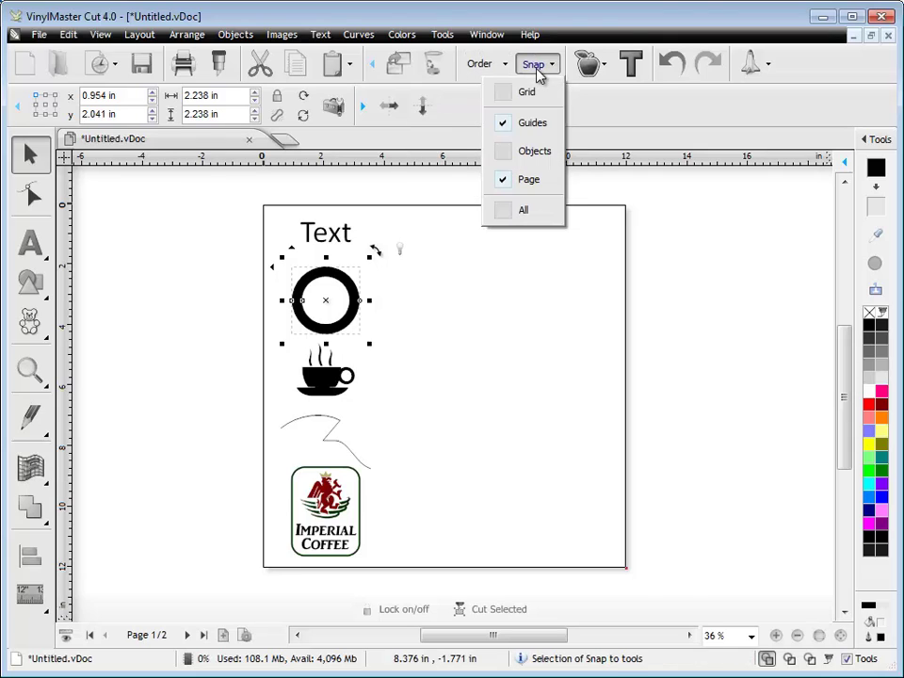
{"action": "left_click", "coordinate": [593, 105]}
{"action": "left_click", "coordinate": [753, 64]}
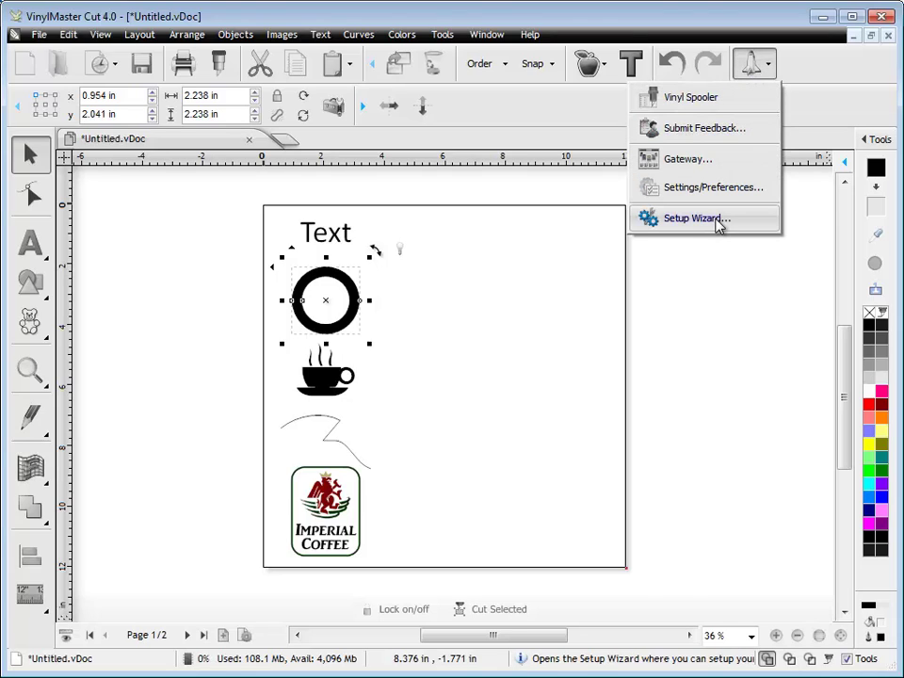
{"action": "left_click", "coordinate": [718, 278]}
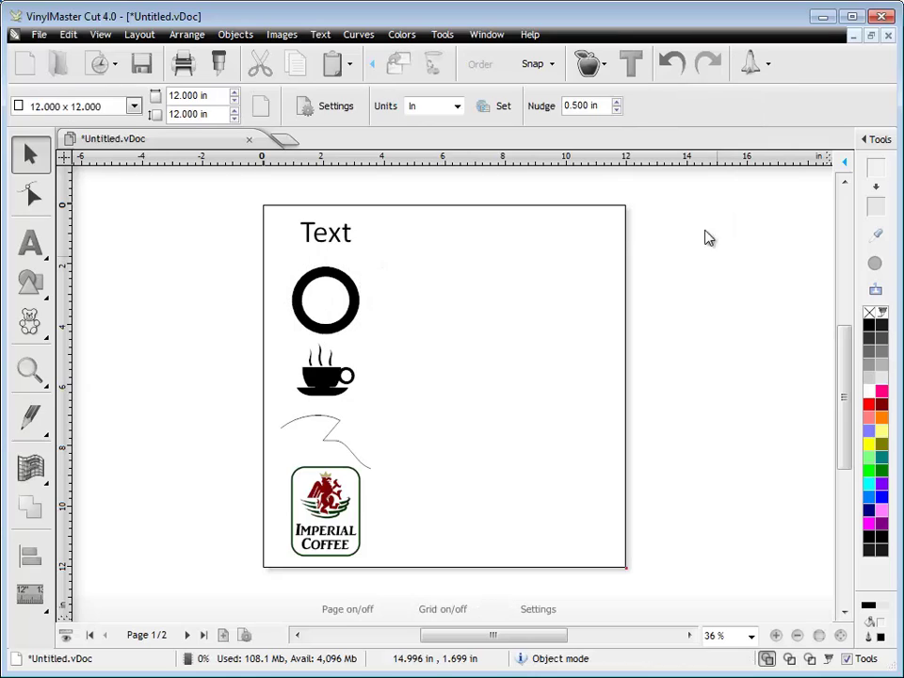
{"action": "left_click", "coordinate": [373, 68]}
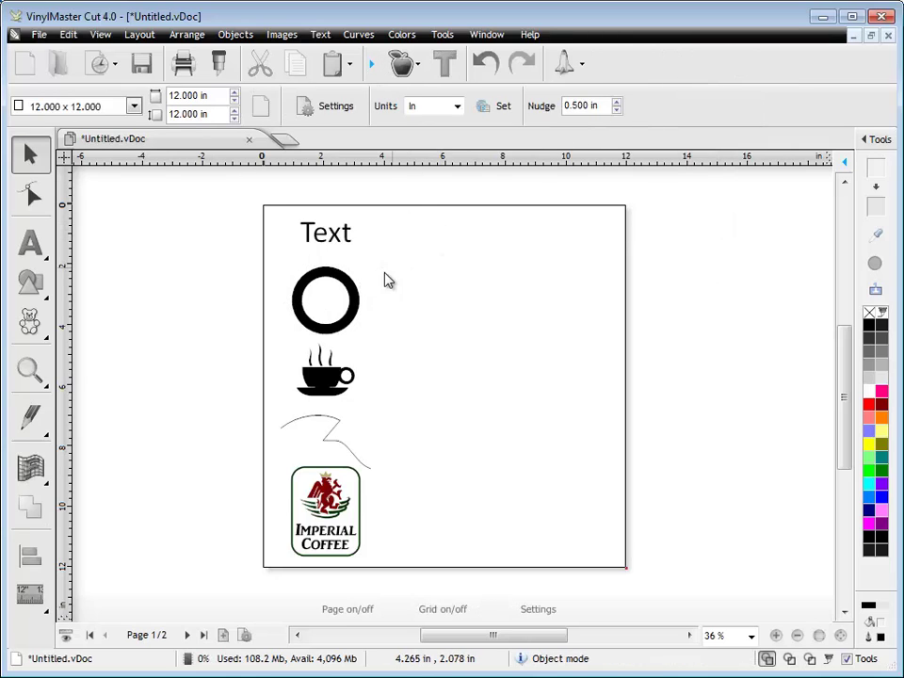
Check the Text and cup selections, then raise the black ring's border width to 50.18%
{"action": "left_click", "coordinate": [355, 295]}
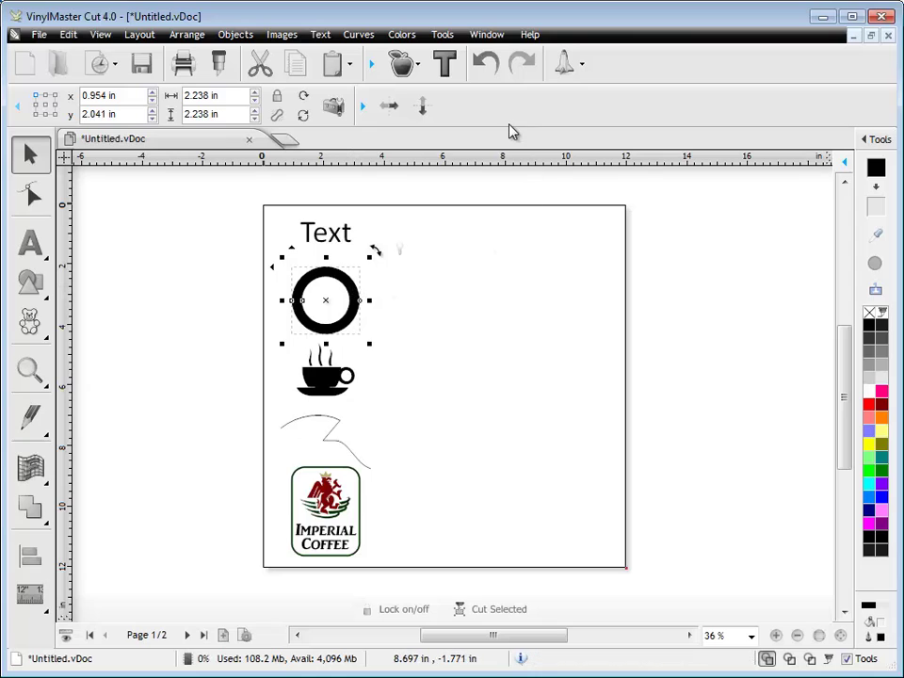
{"action": "left_click", "coordinate": [346, 234]}
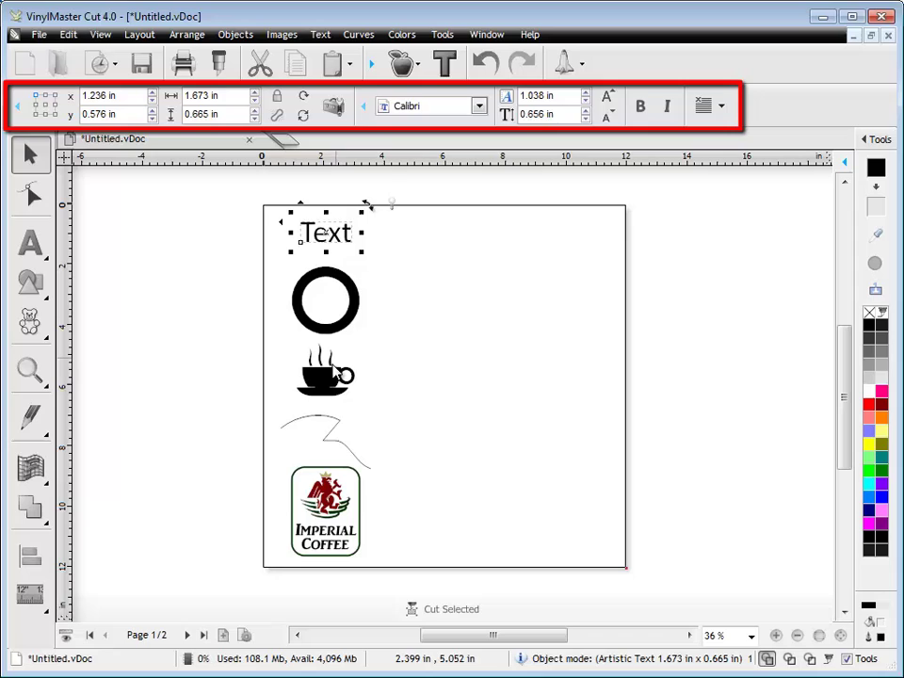
{"action": "left_click", "coordinate": [325, 372]}
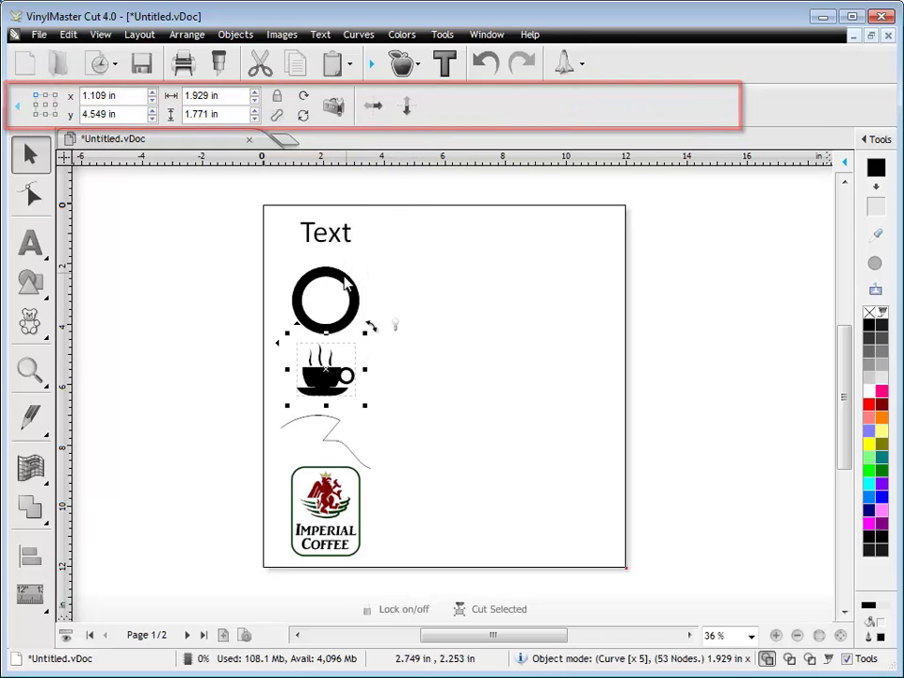
{"action": "key", "text": "Tab"}
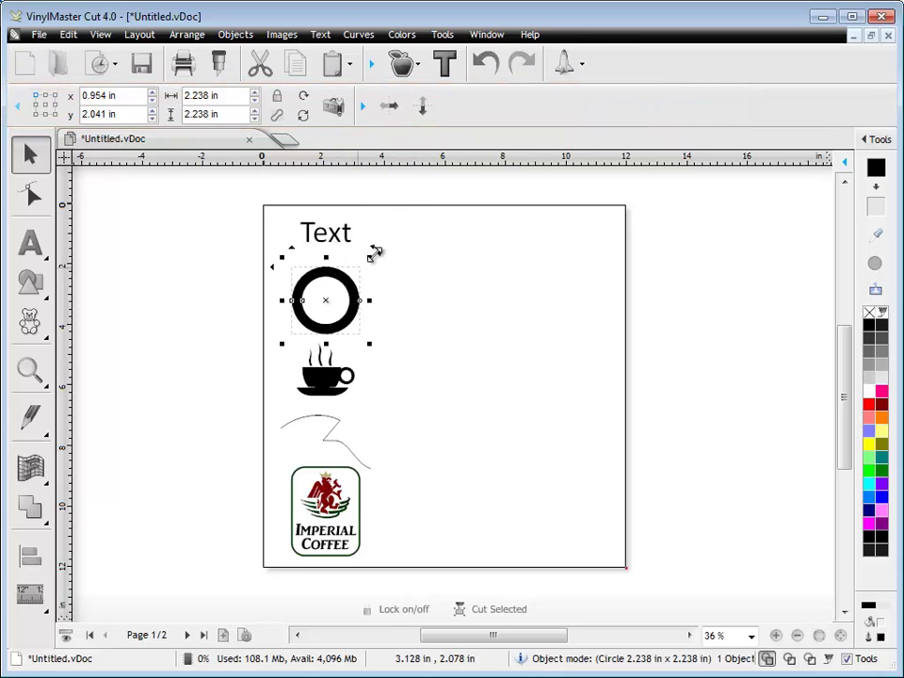
{"action": "left_click", "coordinate": [367, 118]}
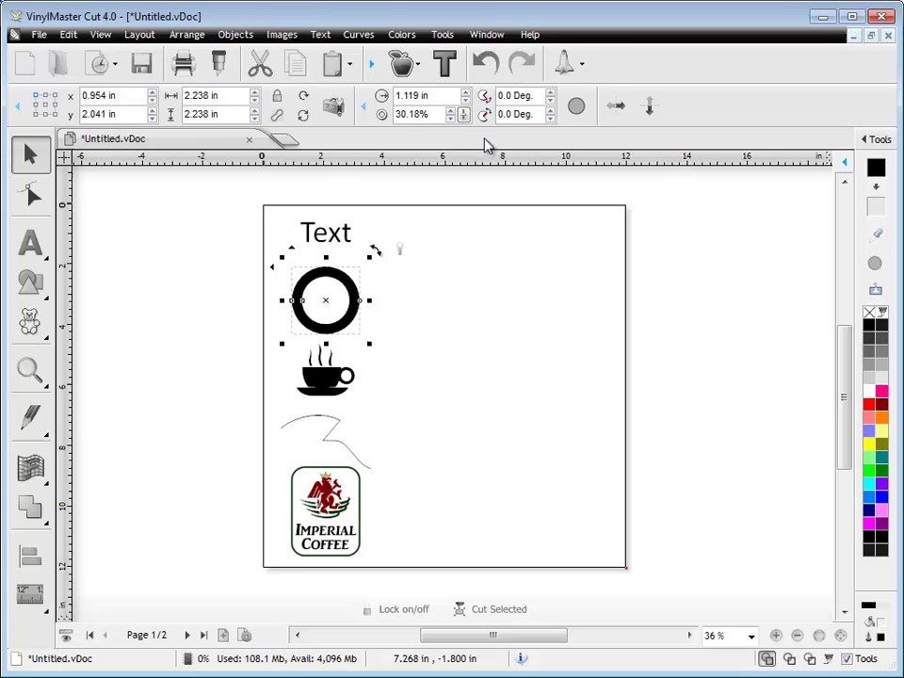
{"action": "left_click_drag", "start_coordinate": [468, 122], "coordinate": [480, 111]}
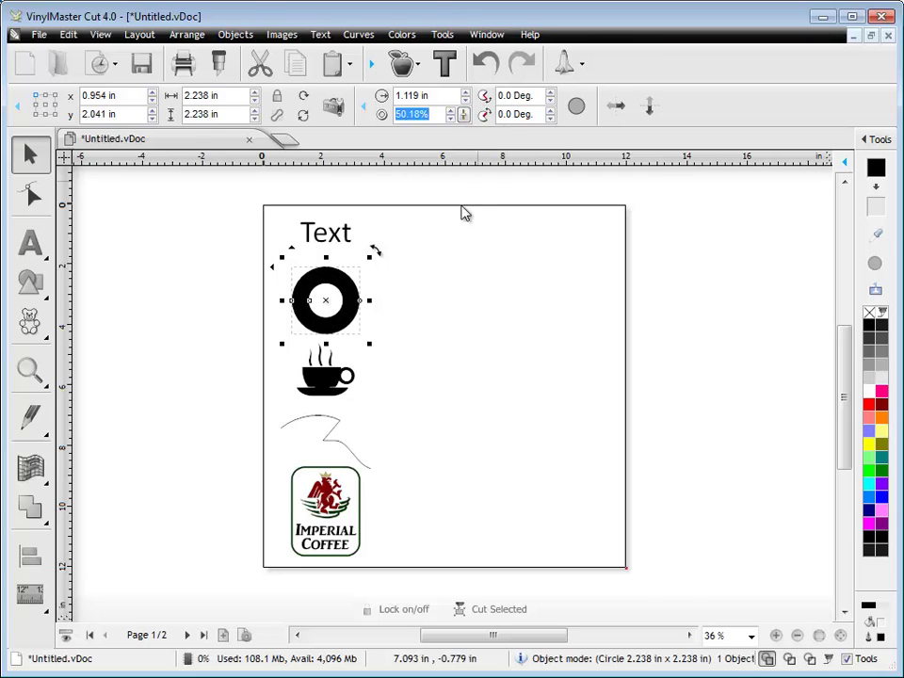
{"action": "left_click", "coordinate": [365, 106]}
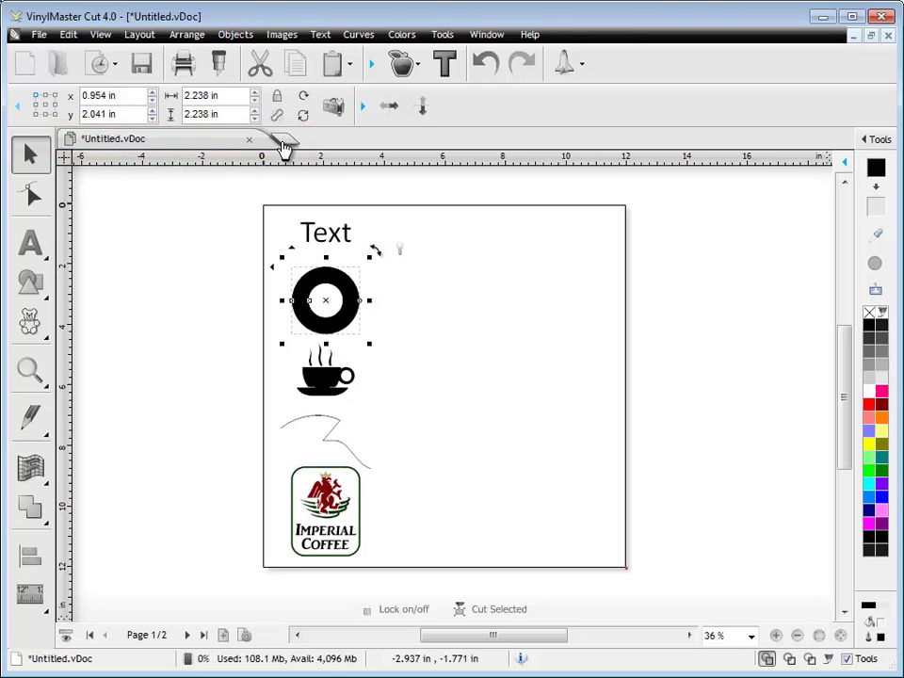
Open a blank Letter document and the Road & Related Signs sample, then return to the Untitled design
{"action": "left_click", "coordinate": [285, 141]}
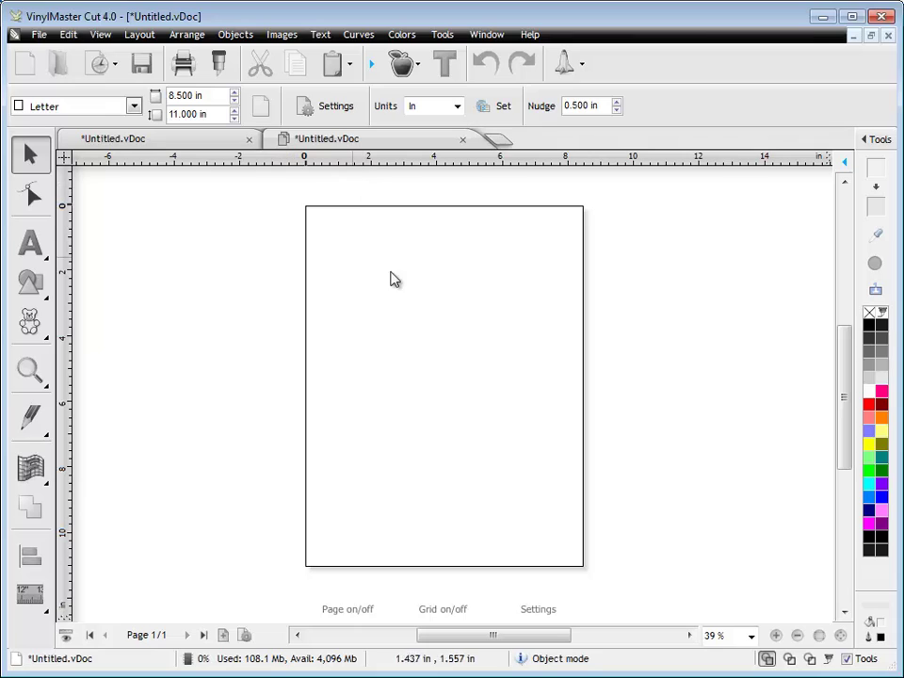
{"action": "left_click", "coordinate": [196, 143]}
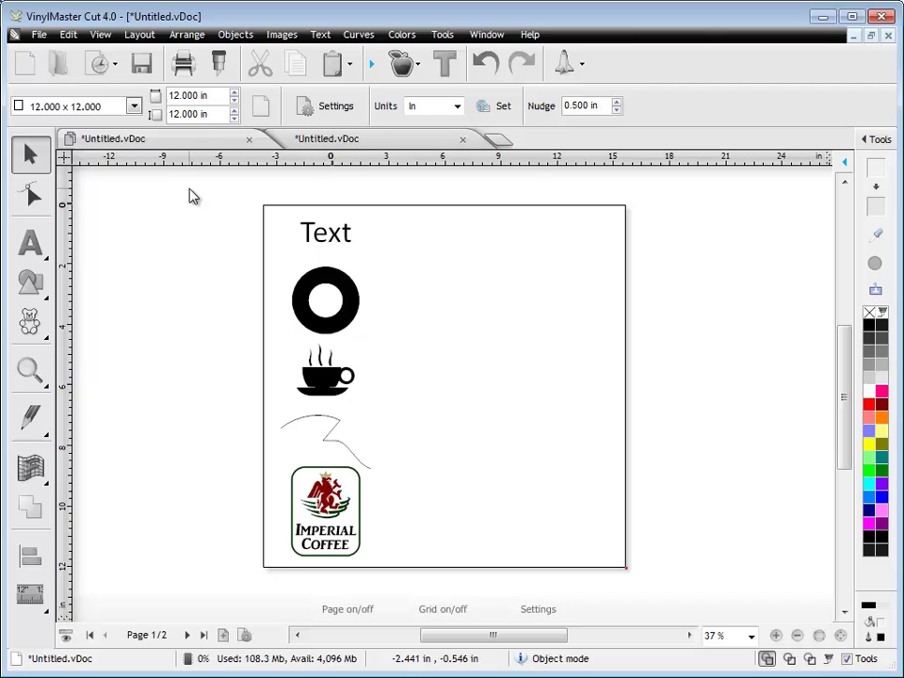
{"action": "left_click", "coordinate": [114, 76]}
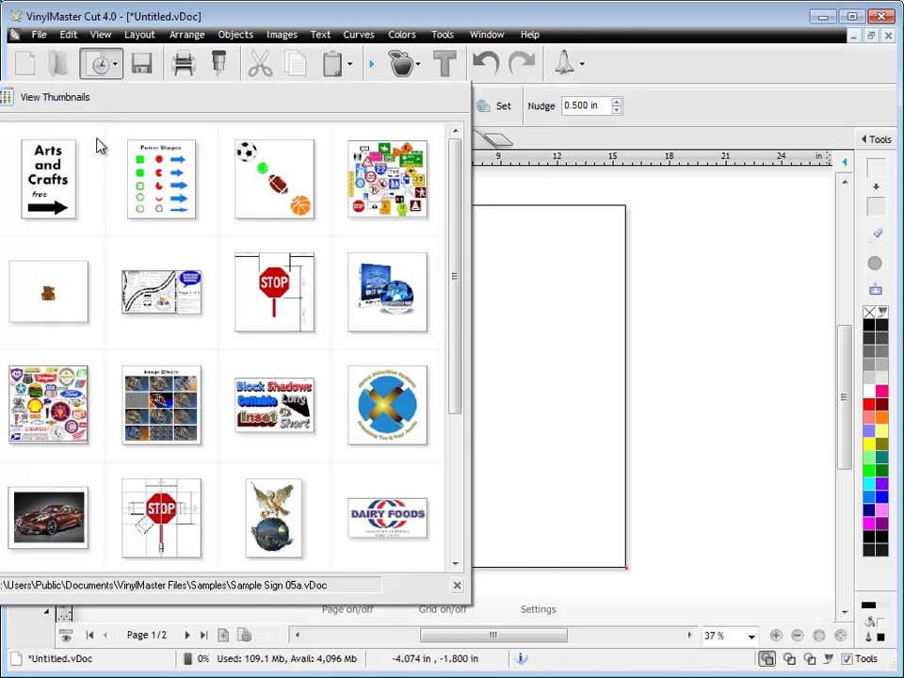
{"action": "mouse_move", "coordinate": [135, 167]}
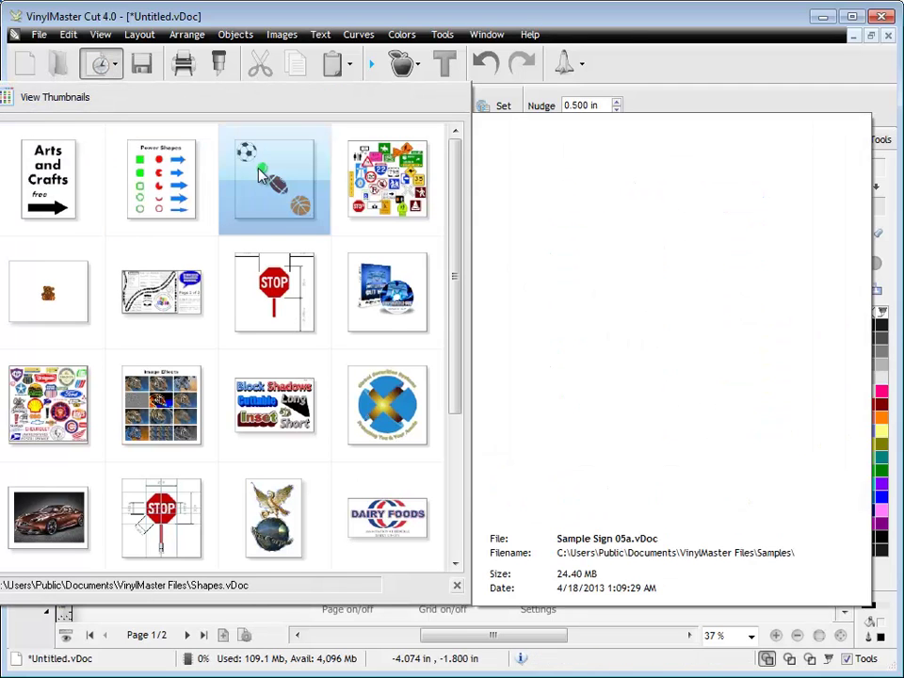
{"action": "left_click", "coordinate": [384, 191]}
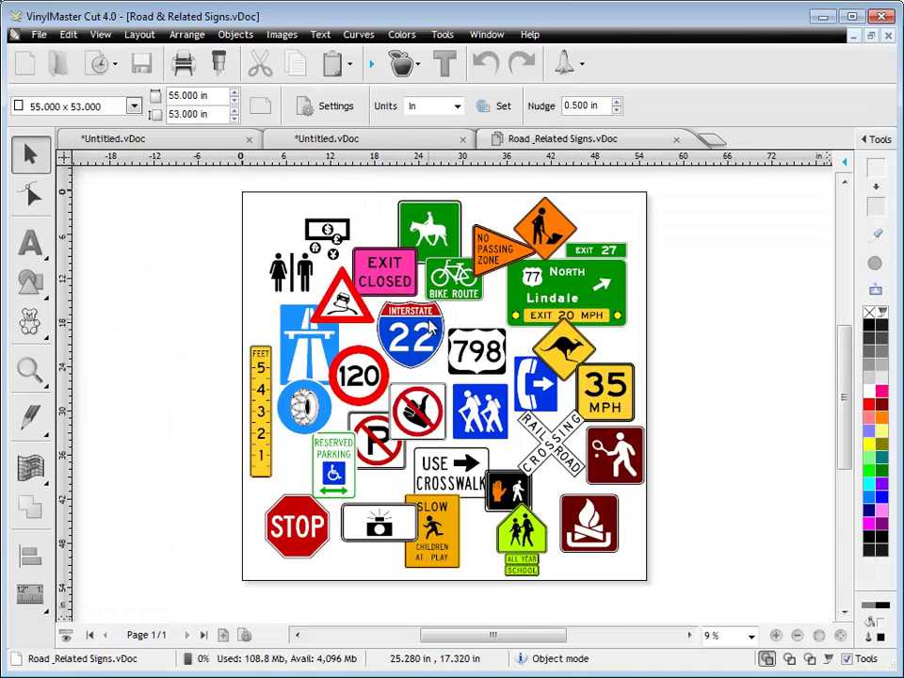
{"action": "left_click", "coordinate": [392, 143]}
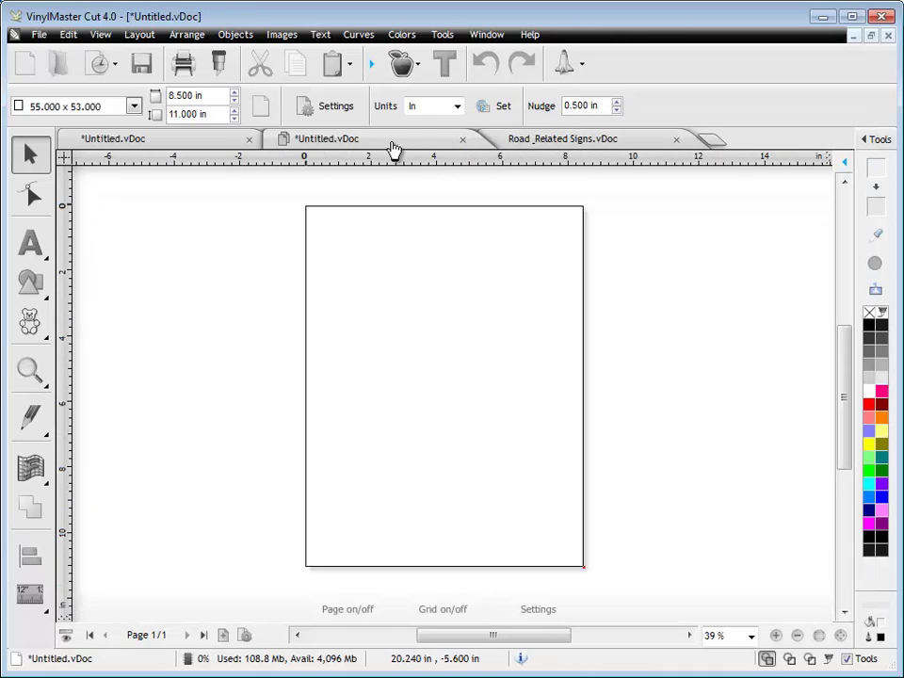
{"action": "left_click", "coordinate": [202, 143]}
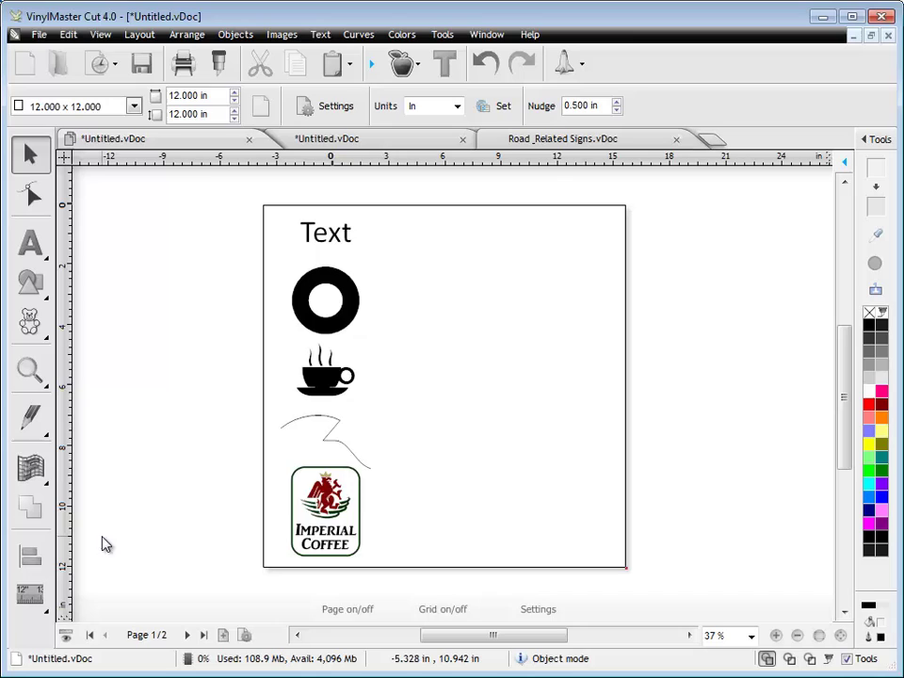
{"action": "left_click", "coordinate": [31, 244]}
{"action": "left_click", "coordinate": [42, 292]}
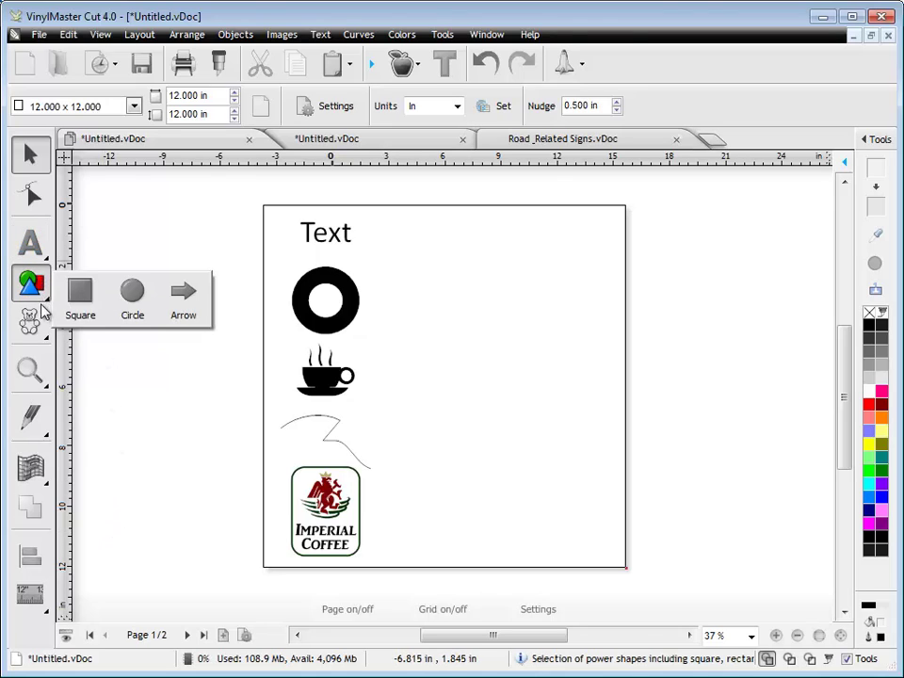
{"action": "left_click", "coordinate": [34, 322]}
{"action": "left_click", "coordinate": [33, 369]}
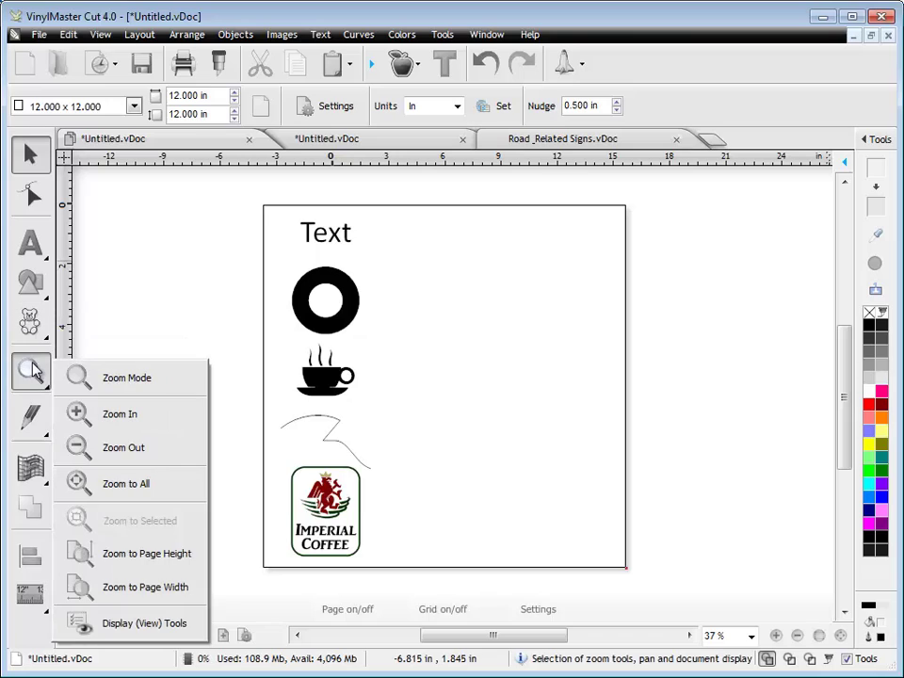
{"action": "left_click", "coordinate": [29, 421]}
{"action": "left_click", "coordinate": [29, 467]}
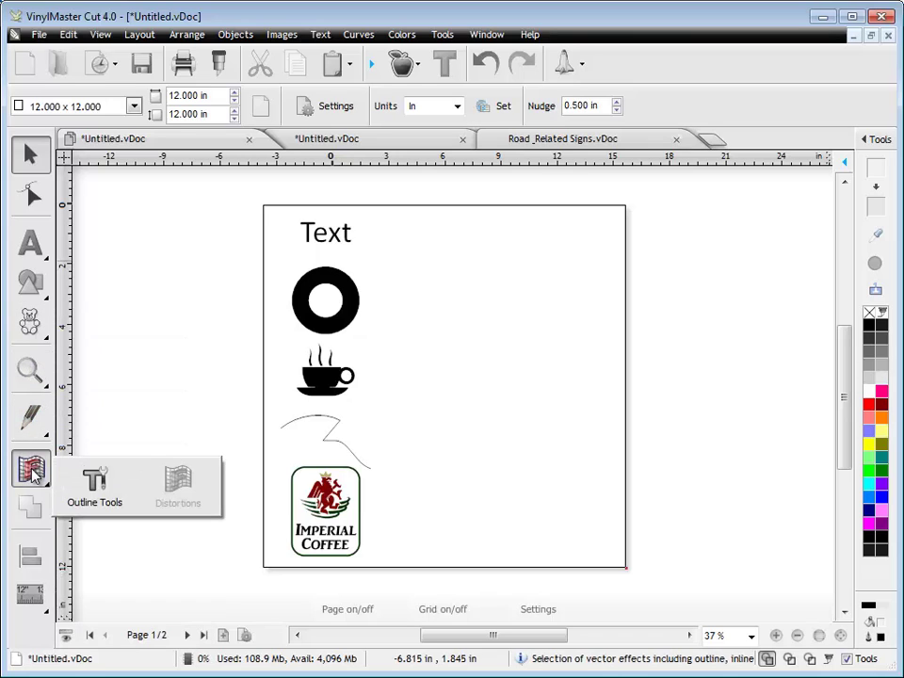
{"action": "left_click", "coordinate": [34, 595]}
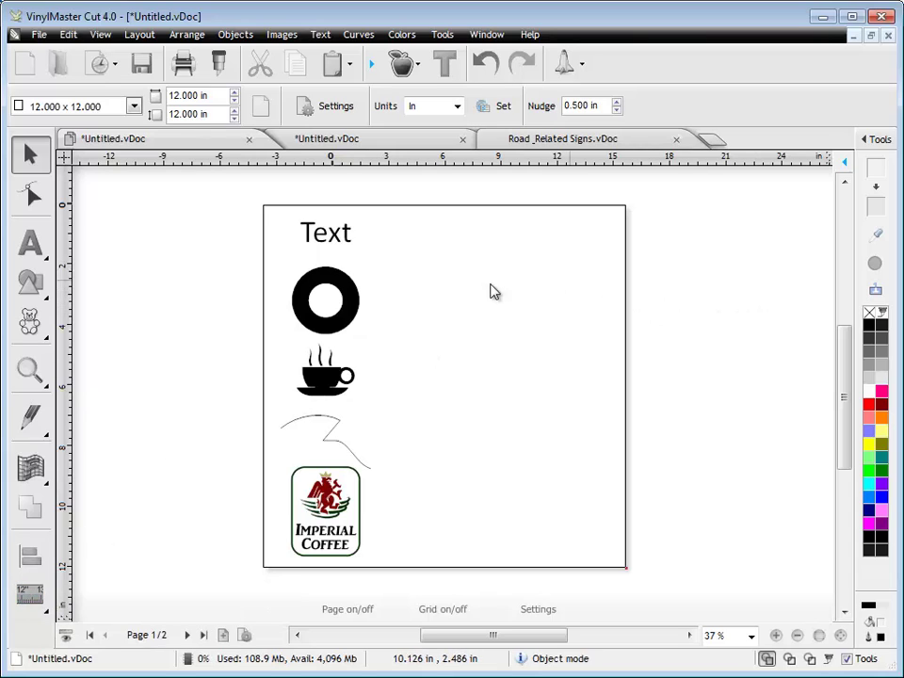
Select the black ring, colour it red, then change it to blue
{"action": "left_click", "coordinate": [356, 300]}
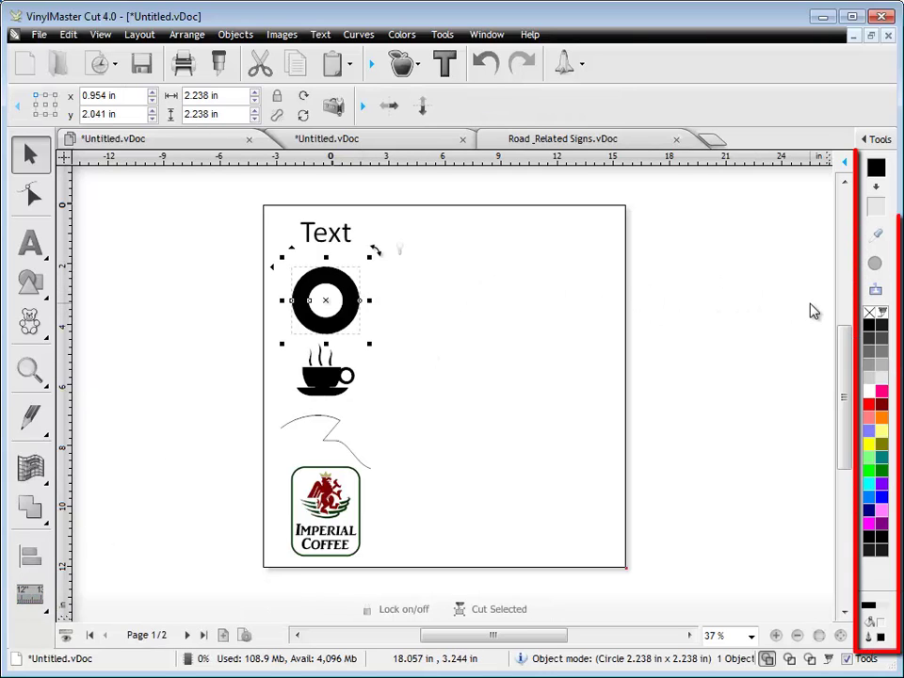
{"action": "left_click", "coordinate": [869, 404]}
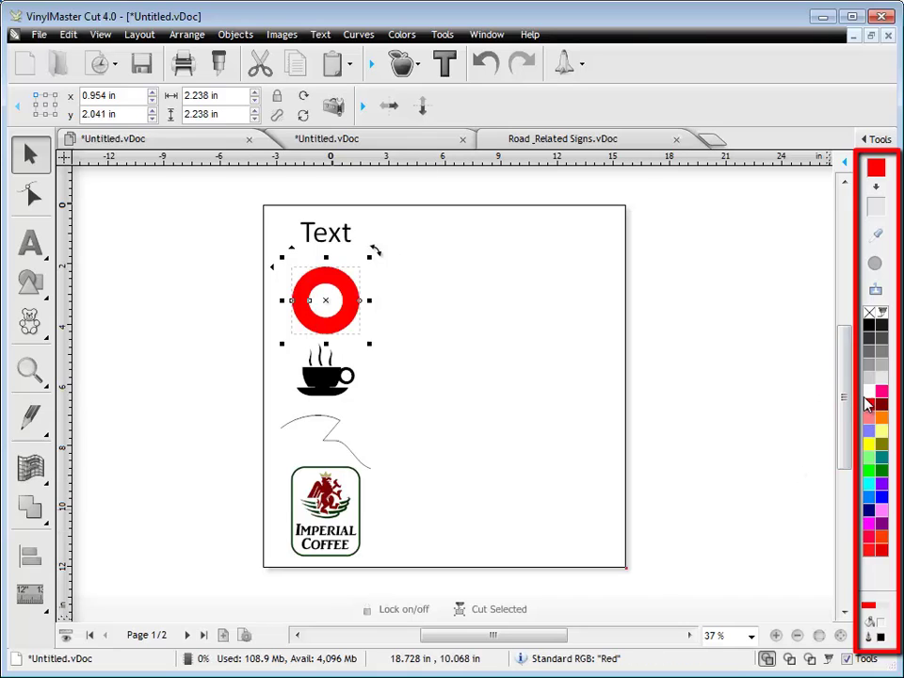
{"action": "left_click", "coordinate": [869, 497]}
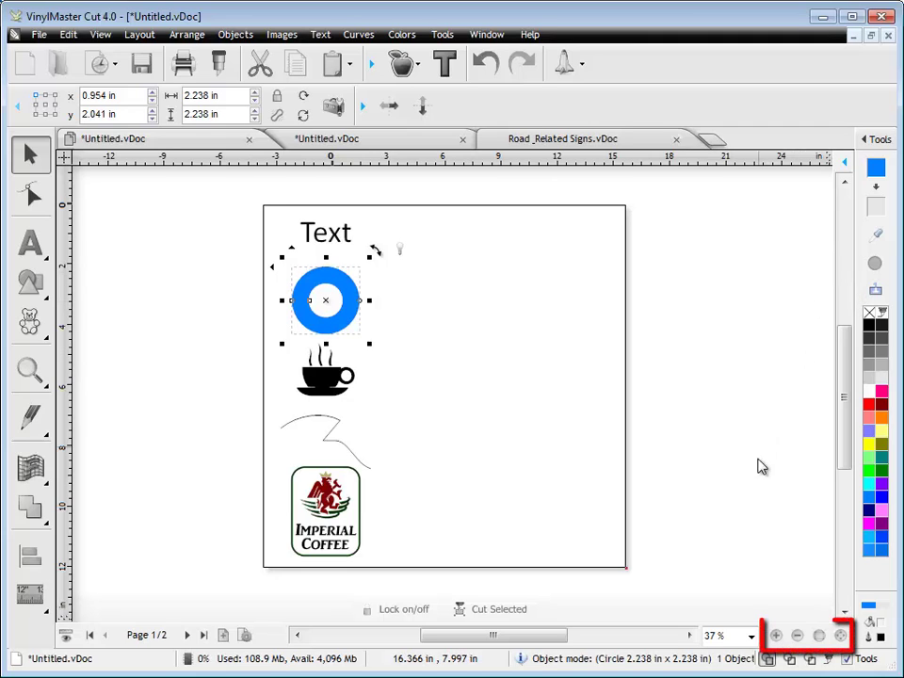
Zoom in and out, fit all objects in view, and toggle between outline and filled display
{"action": "left_click", "coordinate": [776, 635]}
{"action": "left_click", "coordinate": [776, 635]}
{"action": "left_click", "coordinate": [796, 636]}
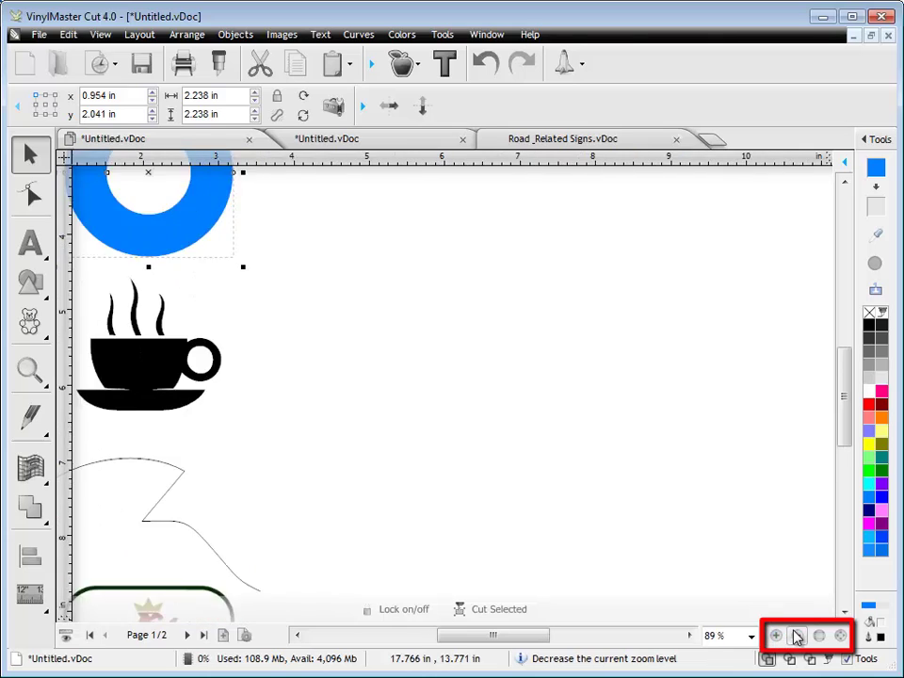
{"action": "left_click", "coordinate": [796, 635]}
{"action": "left_click", "coordinate": [840, 635]}
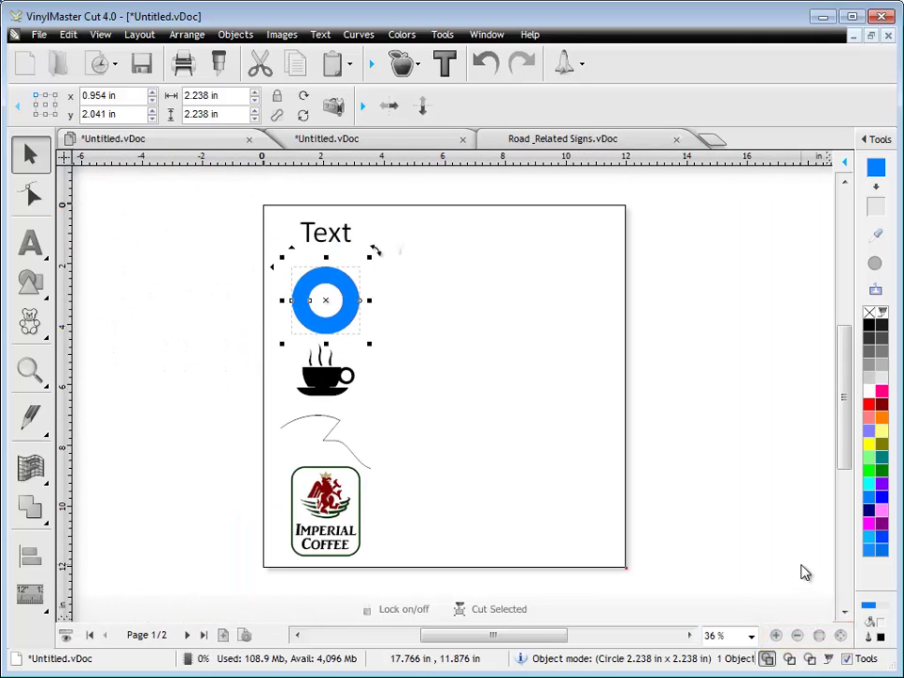
{"action": "left_click", "coordinate": [789, 658]}
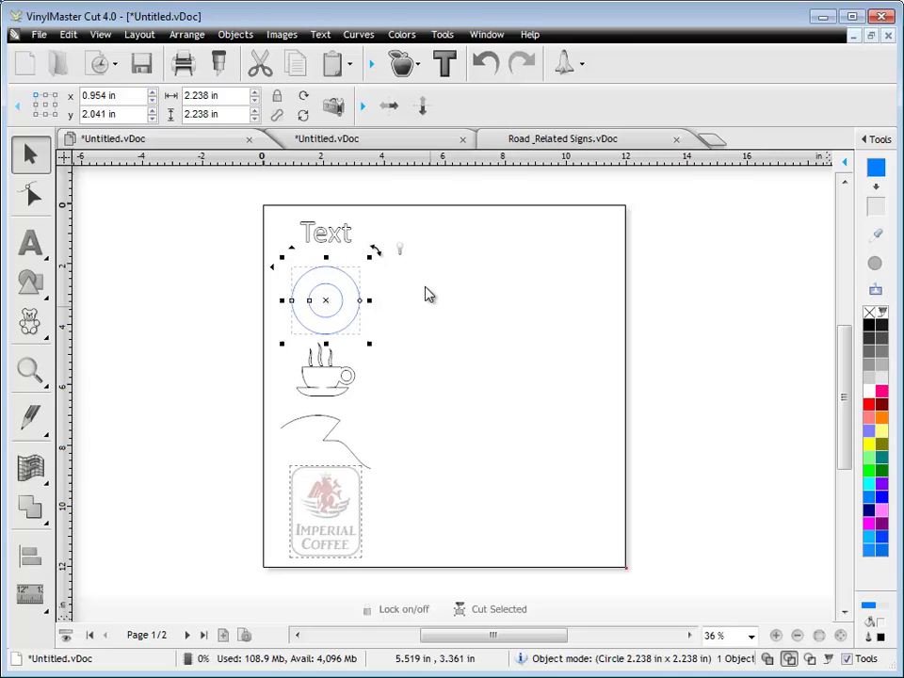
{"action": "left_click", "coordinate": [768, 658]}
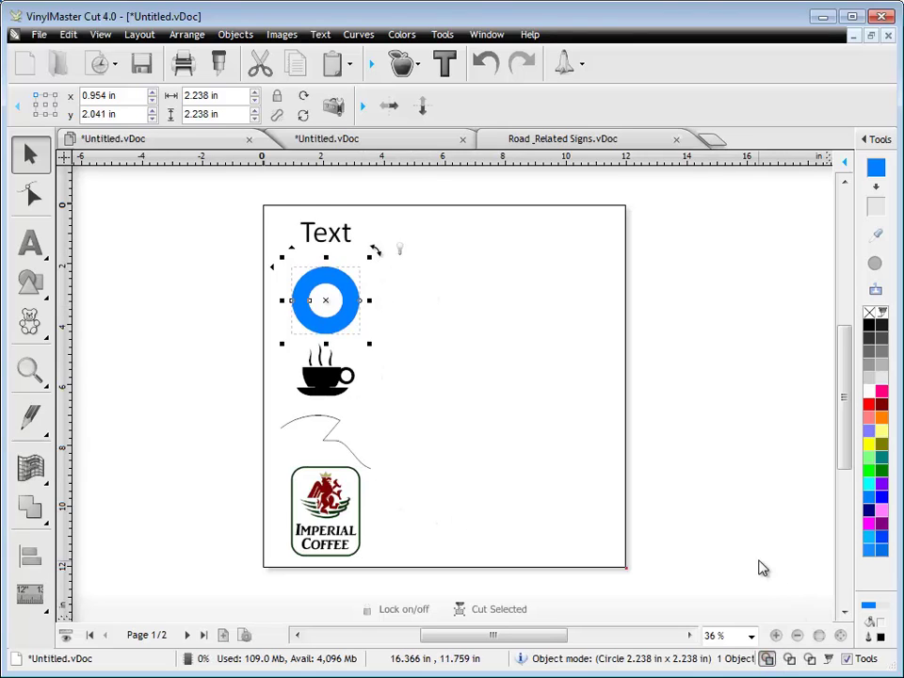
Hide and restore the tools panel and property bar, then lock and unlock the circle
{"action": "left_click", "coordinate": [846, 659]}
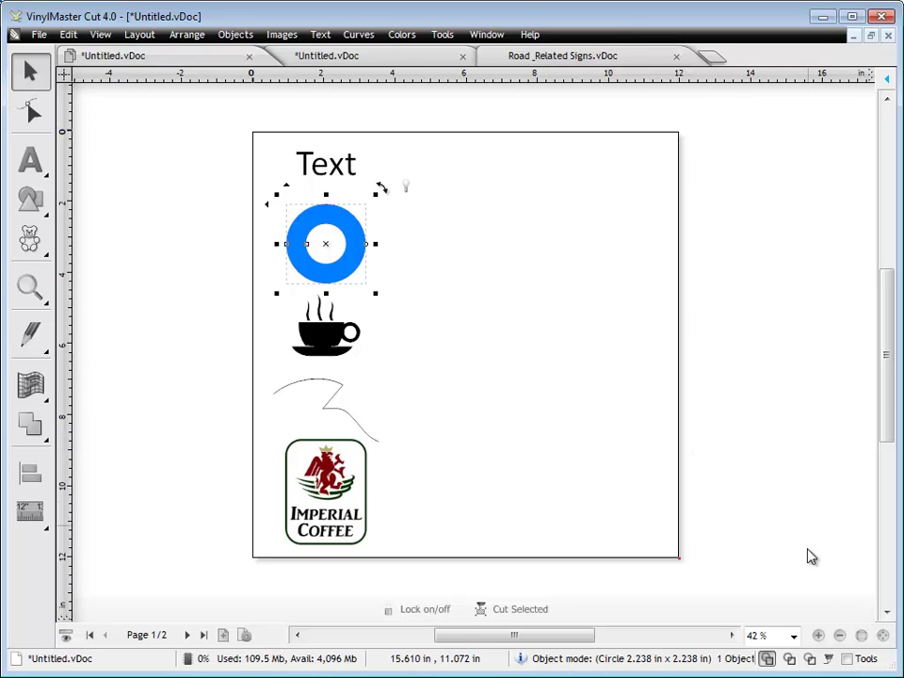
{"action": "left_click", "coordinate": [846, 659]}
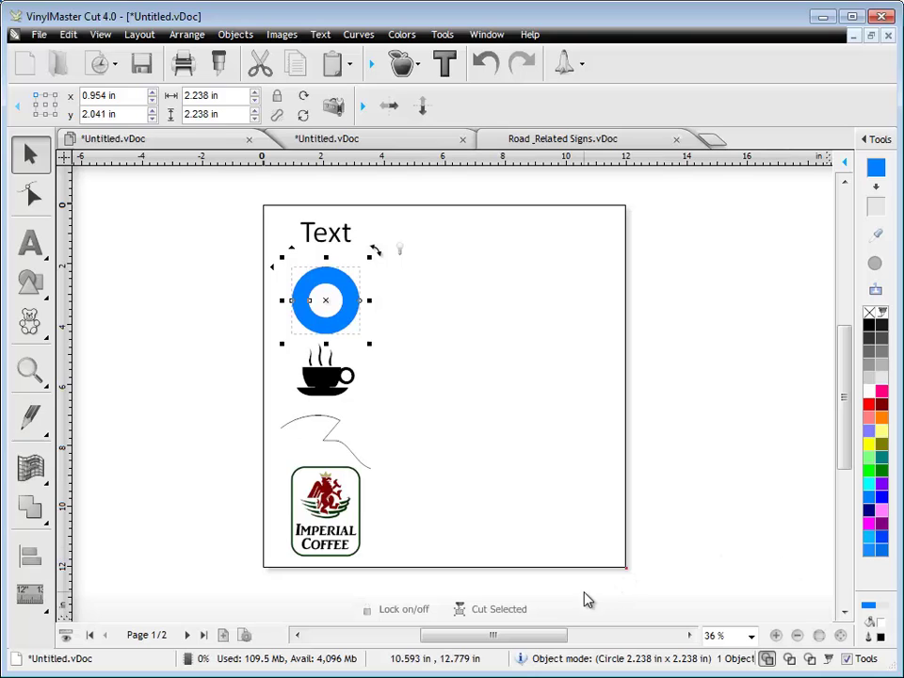
{"action": "left_click", "coordinate": [403, 612]}
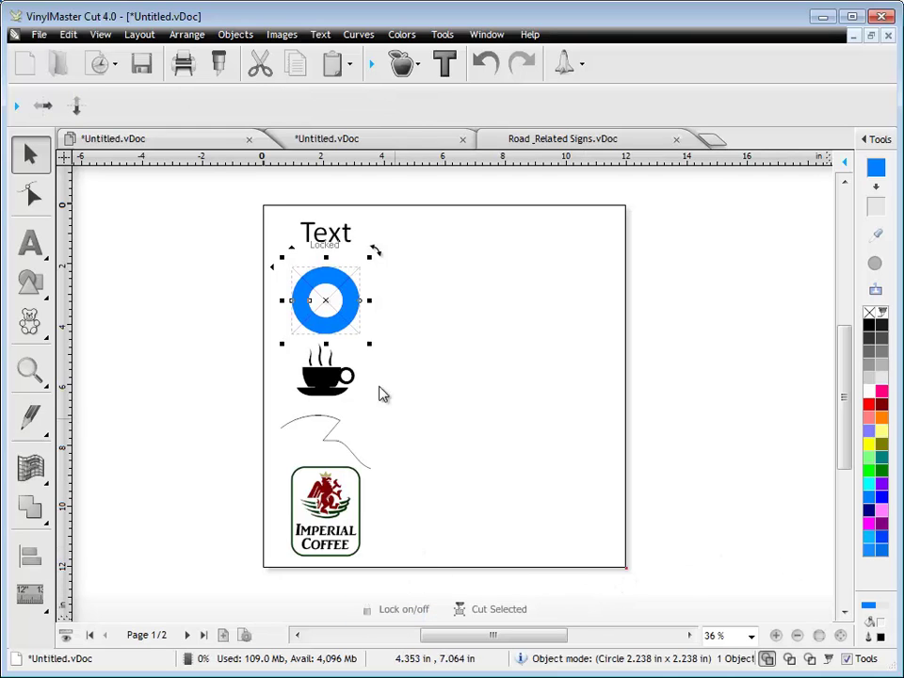
{"action": "left_click", "coordinate": [403, 612]}
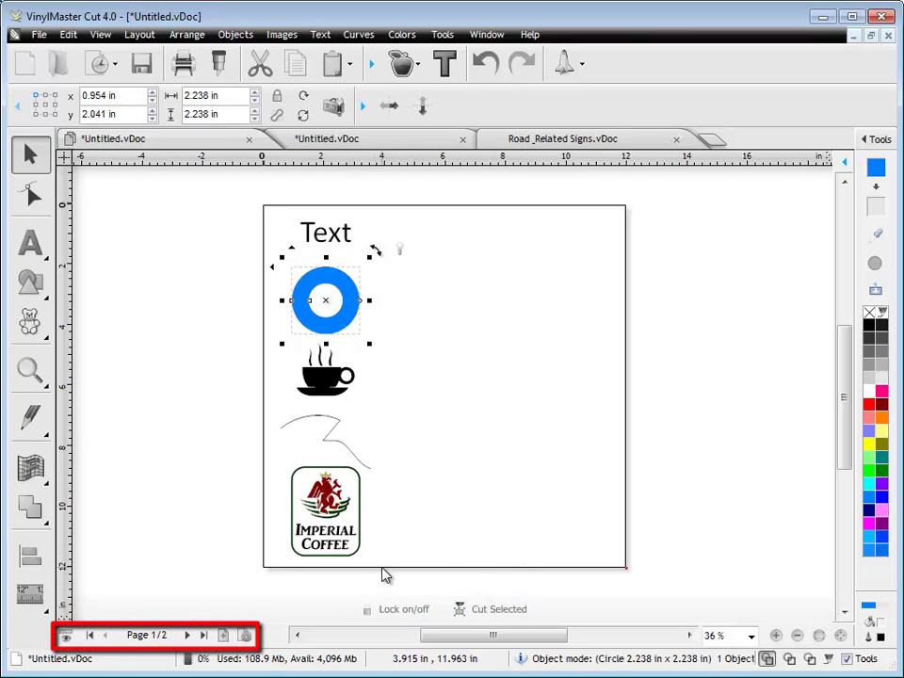
Open the page list, preview blank Page 2, and pick Page 1 again
{"action": "left_click", "coordinate": [143, 637]}
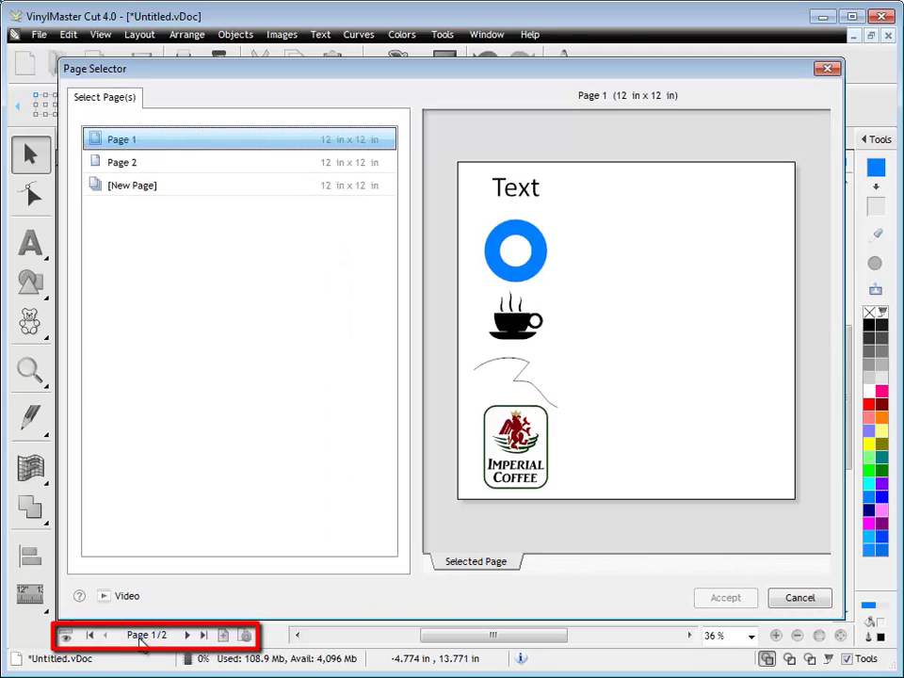
{"action": "left_click", "coordinate": [177, 165]}
{"action": "left_click", "coordinate": [158, 141]}
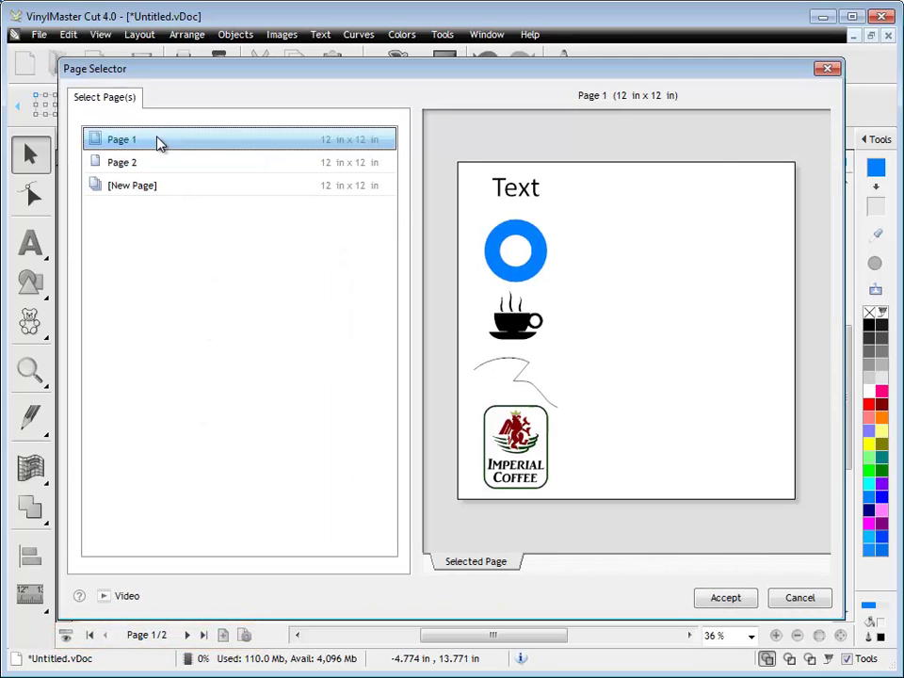
Accept Page 1, then step to blank Page 2 and back to Page 1
{"action": "left_click", "coordinate": [795, 603]}
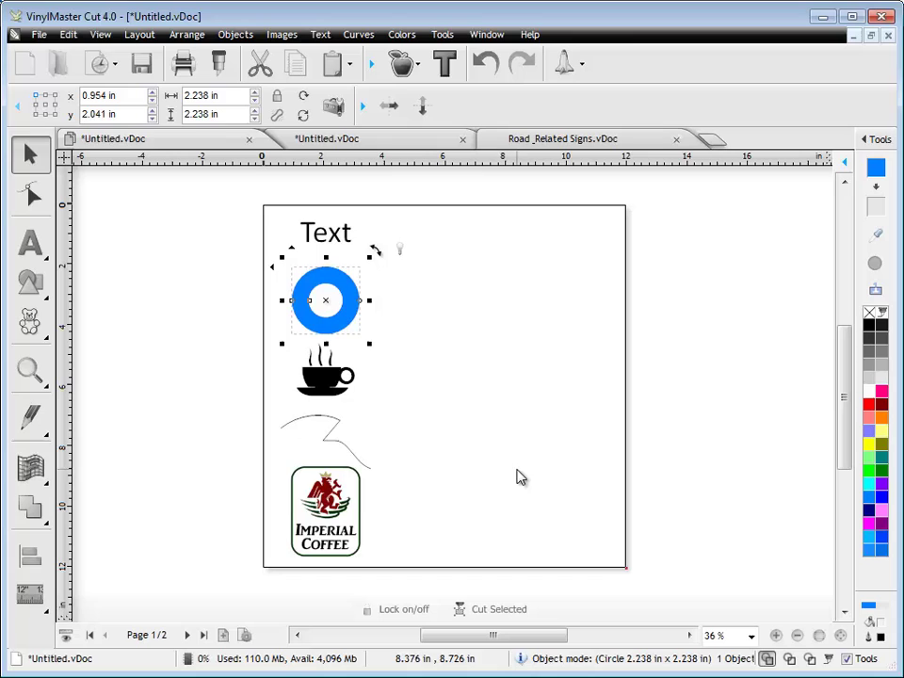
{"action": "left_click", "coordinate": [189, 635]}
{"action": "left_click", "coordinate": [109, 634]}
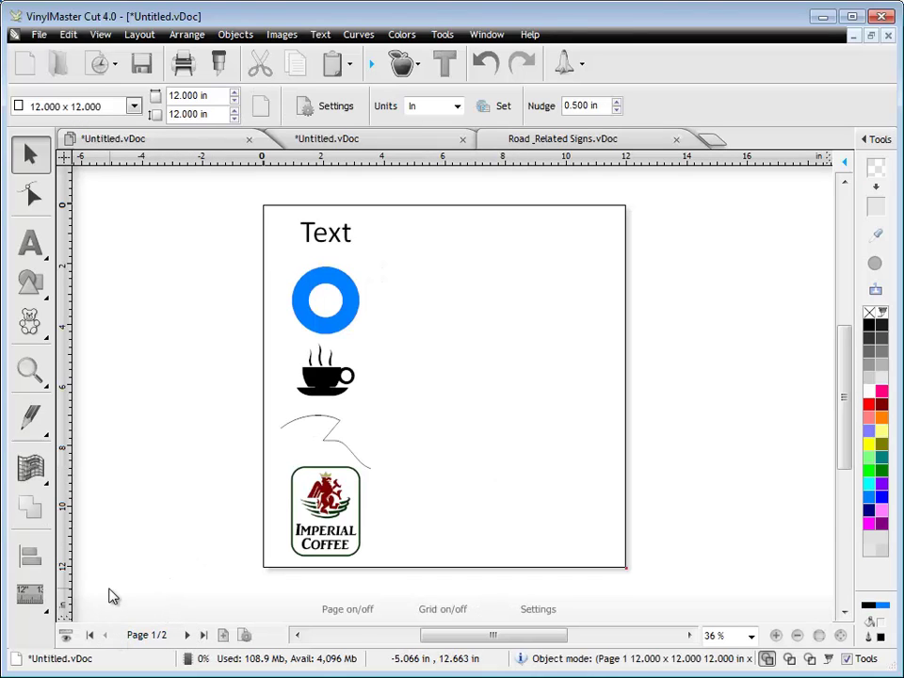
Move the rulers, then turn the rulers off and back on
{"action": "left_click_drag", "start_coordinate": [61, 609], "coordinate": [68, 633]}
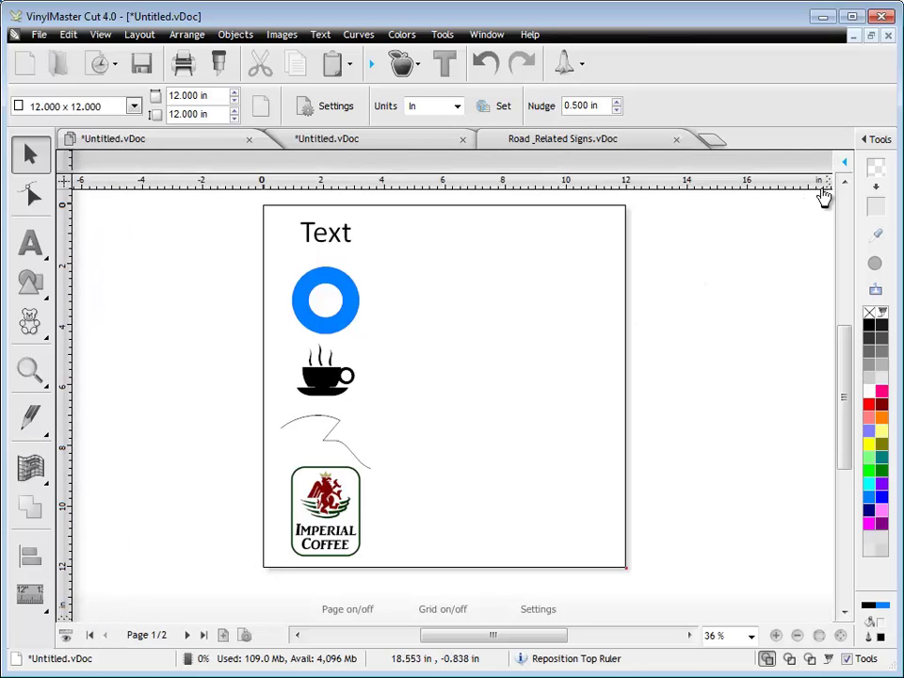
{"action": "left_click_drag", "start_coordinate": [832, 167], "coordinate": [830, 162]}
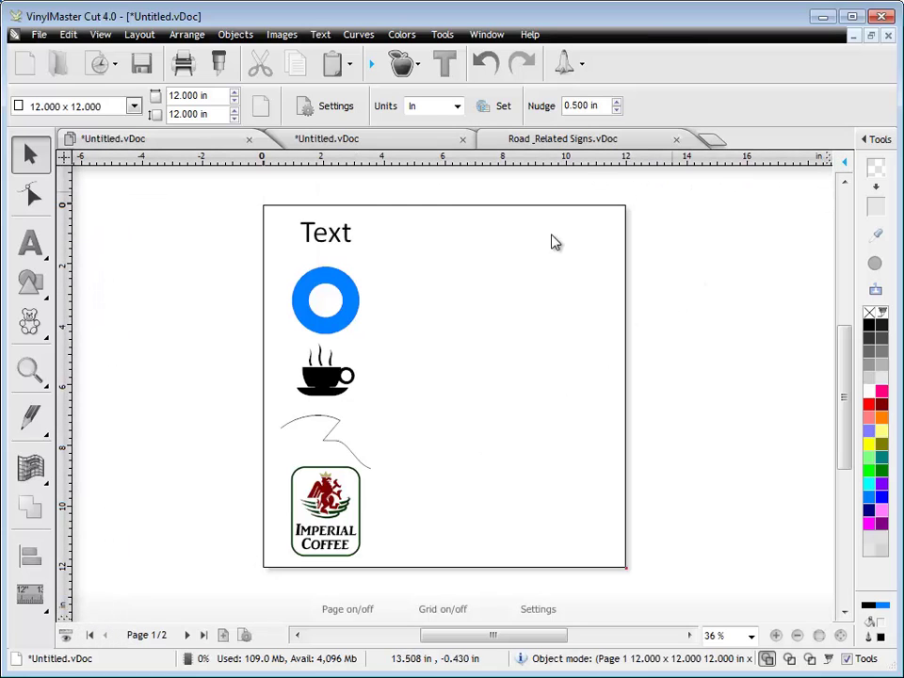
{"action": "left_click", "coordinate": [65, 638]}
{"action": "left_click", "coordinate": [65, 639]}
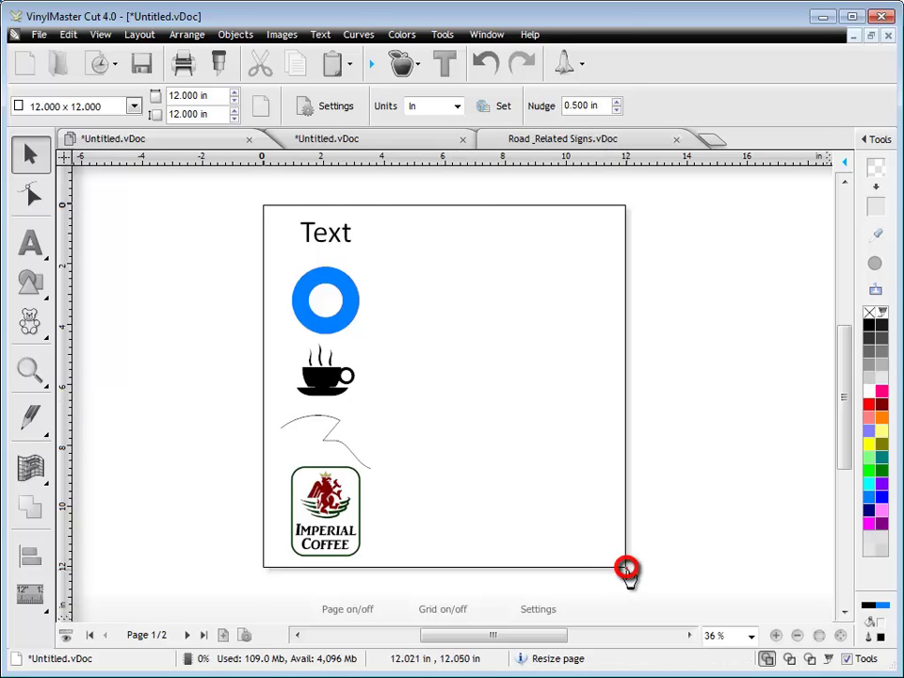
{"action": "left_click_drag", "start_coordinate": [626, 570], "coordinate": [497, 421]}
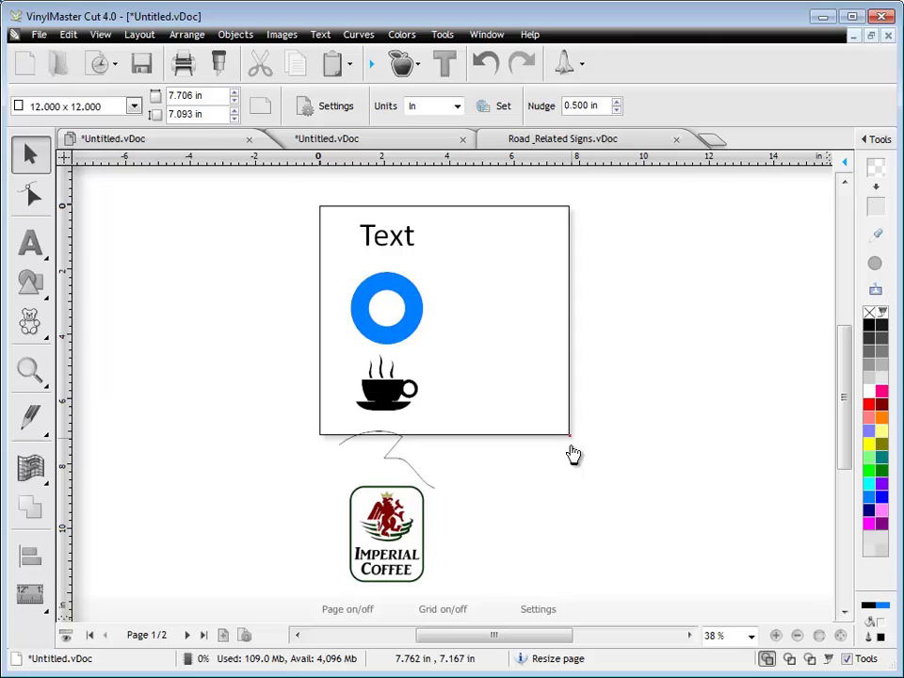
{"action": "left_click_drag", "start_coordinate": [572, 454], "coordinate": [655, 599]}
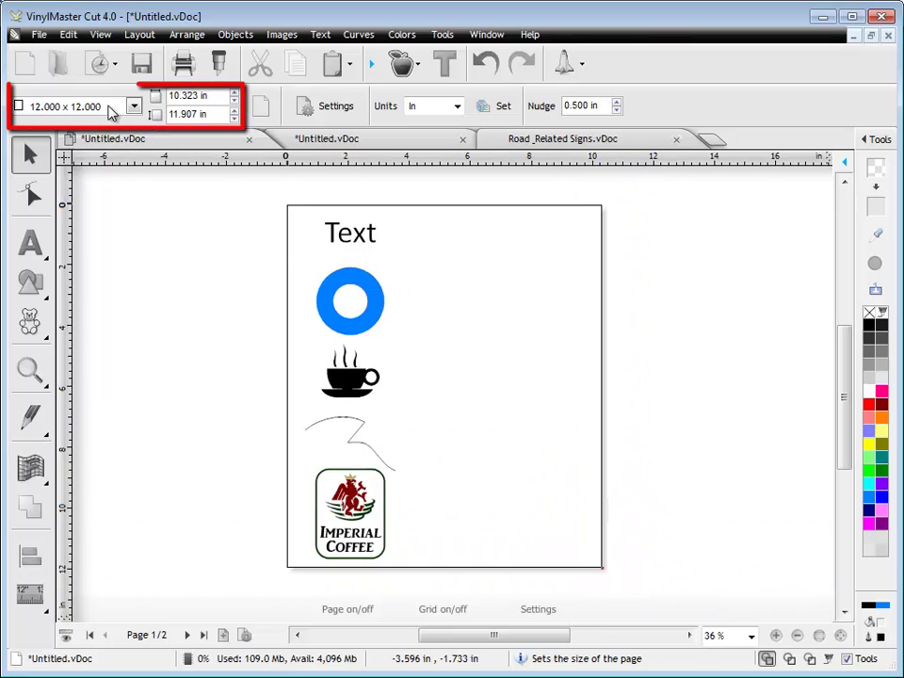
{"action": "left_click", "coordinate": [134, 105]}
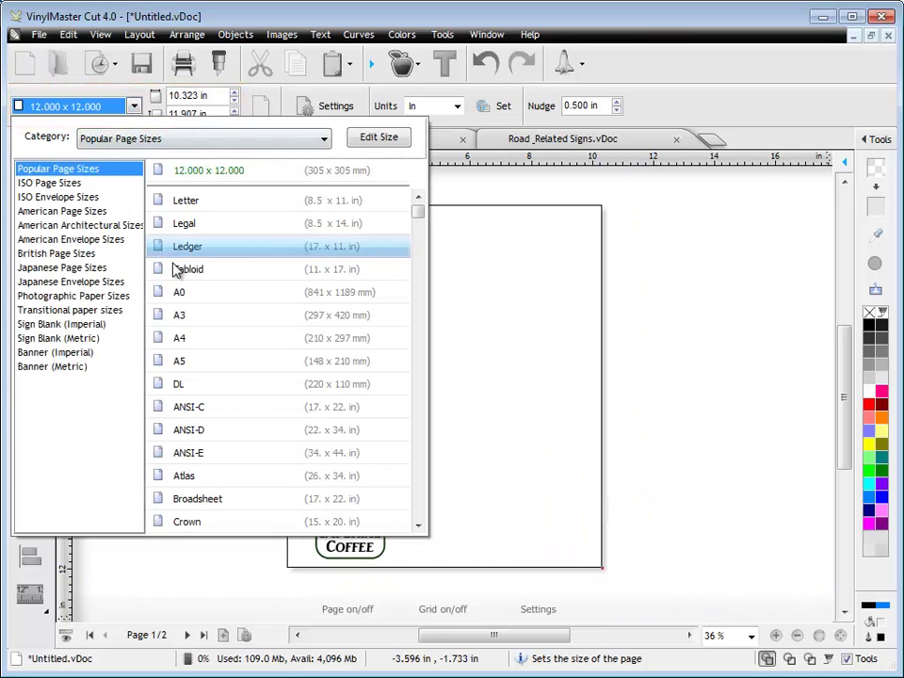
{"action": "scroll", "coordinate": [226, 367], "scroll_direction": "down", "scroll_amount": 3}
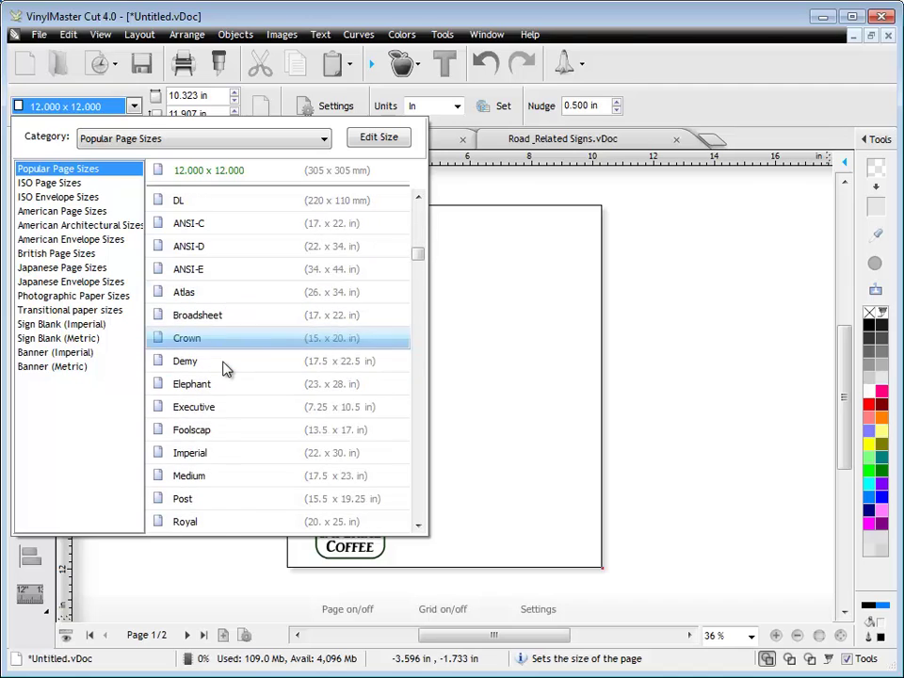
{"action": "scroll", "coordinate": [226, 367], "scroll_direction": "down", "scroll_amount": 1}
{"action": "left_click", "coordinate": [172, 138]}
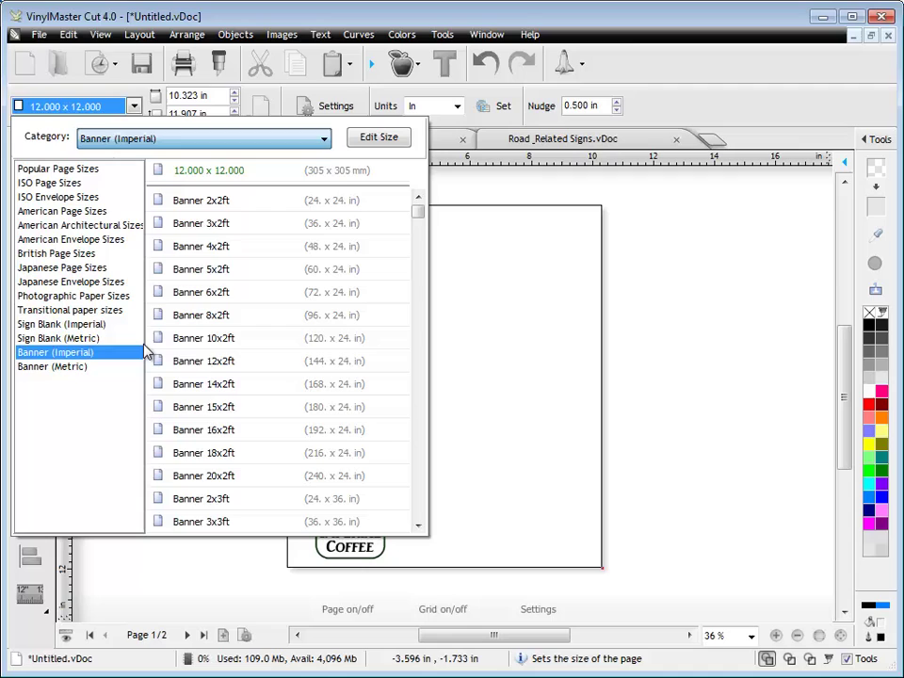
{"action": "left_click", "coordinate": [334, 201]}
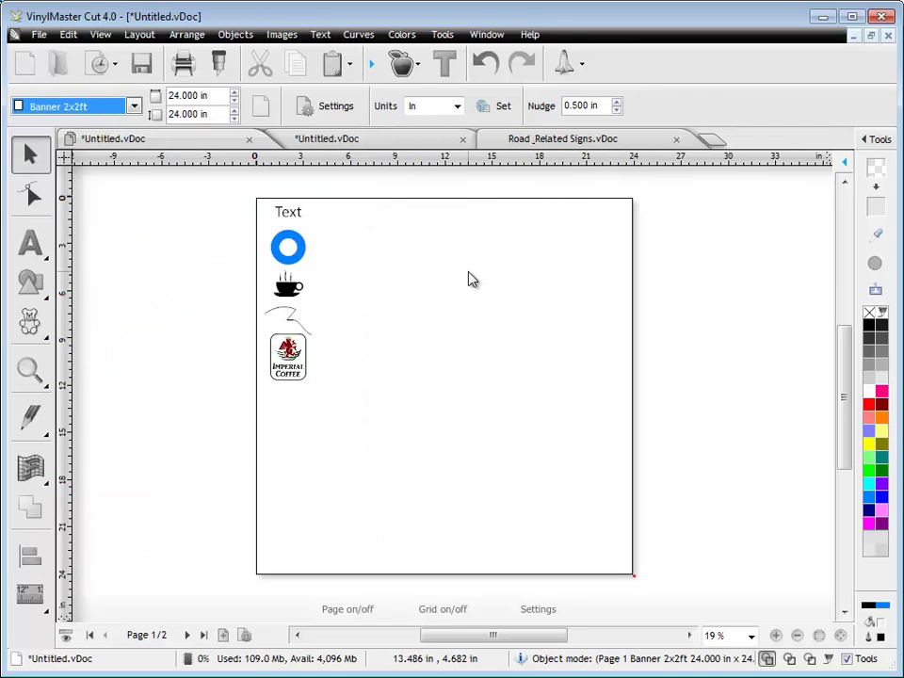
{"action": "left_click", "coordinate": [209, 95]}
{"action": "left_click", "coordinate": [208, 95]}
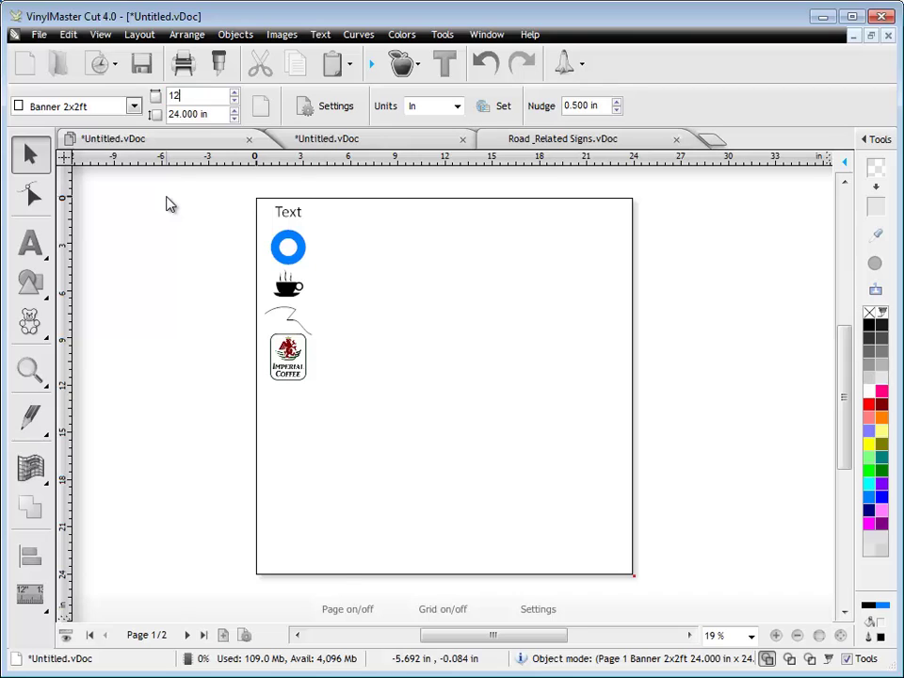
{"action": "key", "text": "Return"}
{"action": "left_click", "coordinate": [191, 114]}
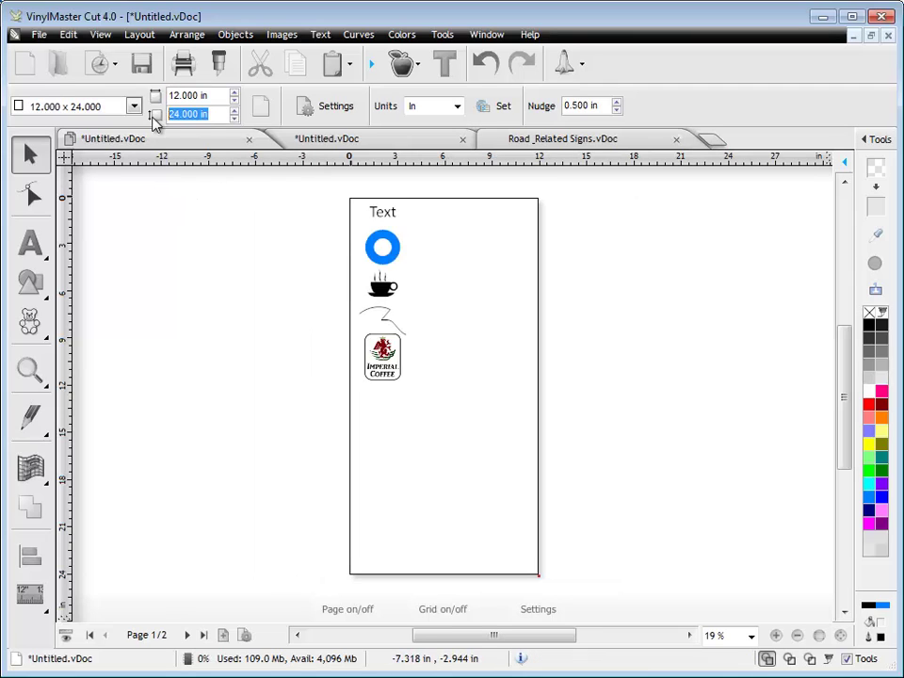
{"action": "type", "text": "12"}
{"action": "key", "text": "Return"}
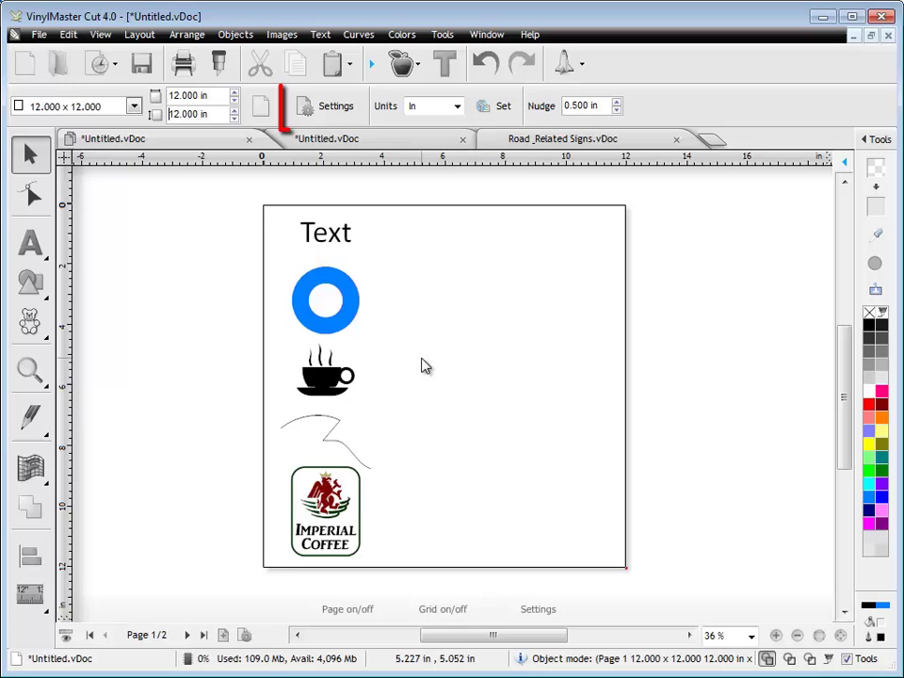
{"action": "left_click", "coordinate": [320, 116]}
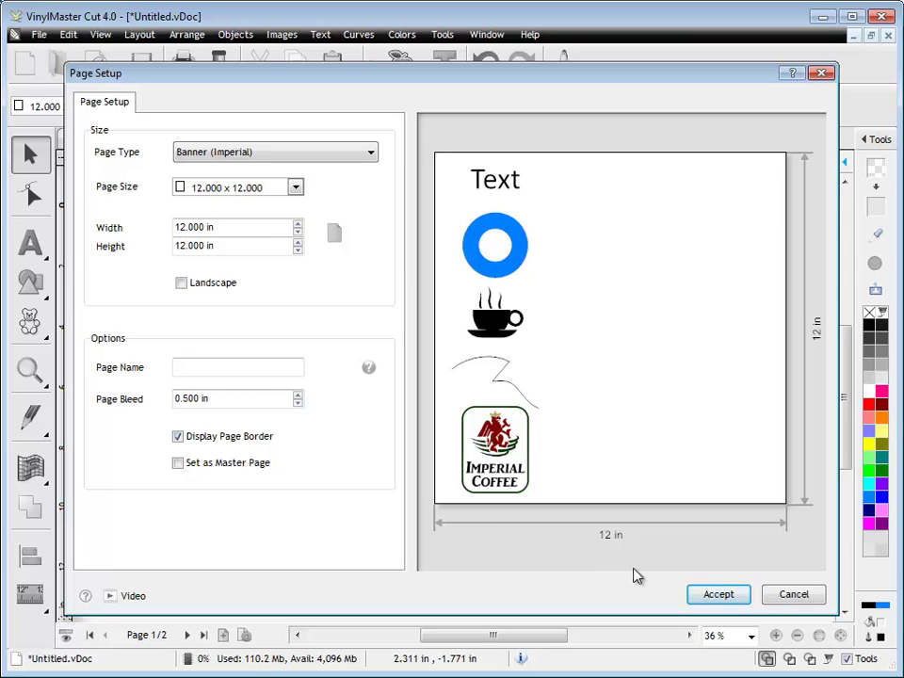
{"action": "left_click", "coordinate": [715, 594]}
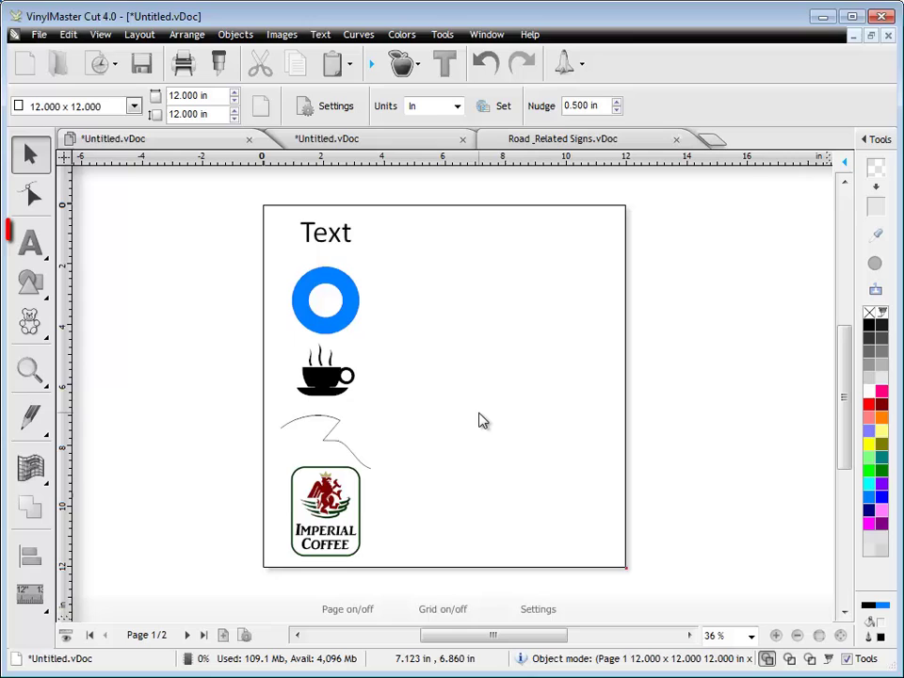
Start a new artistic text line beside the word Text and type into it
{"action": "left_click", "coordinate": [41, 250]}
{"action": "left_click", "coordinate": [143, 250]}
{"action": "left_click", "coordinate": [396, 226]}
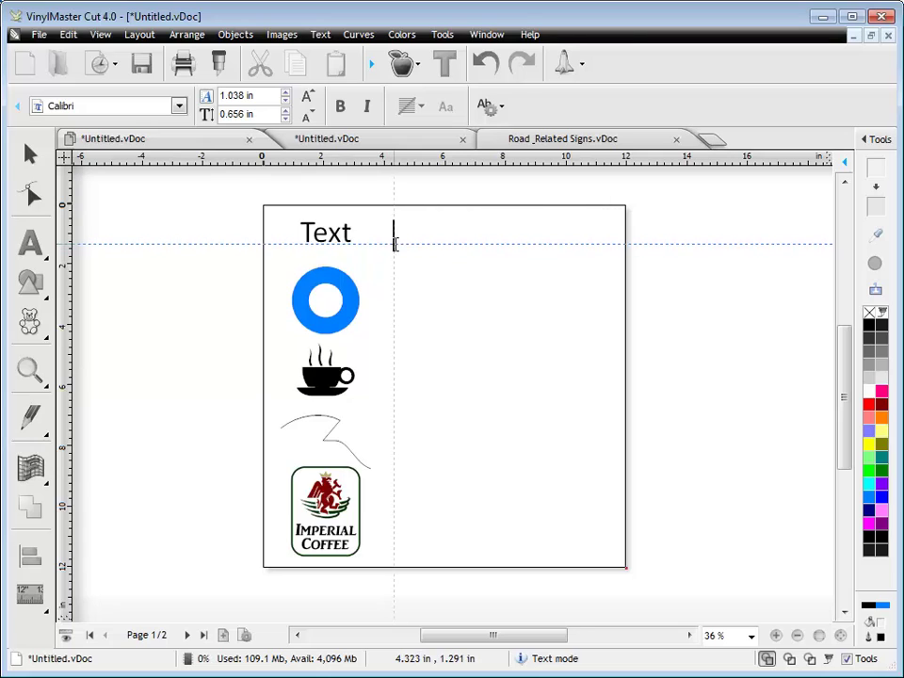
{"action": "type", "text": "Type in some text"}
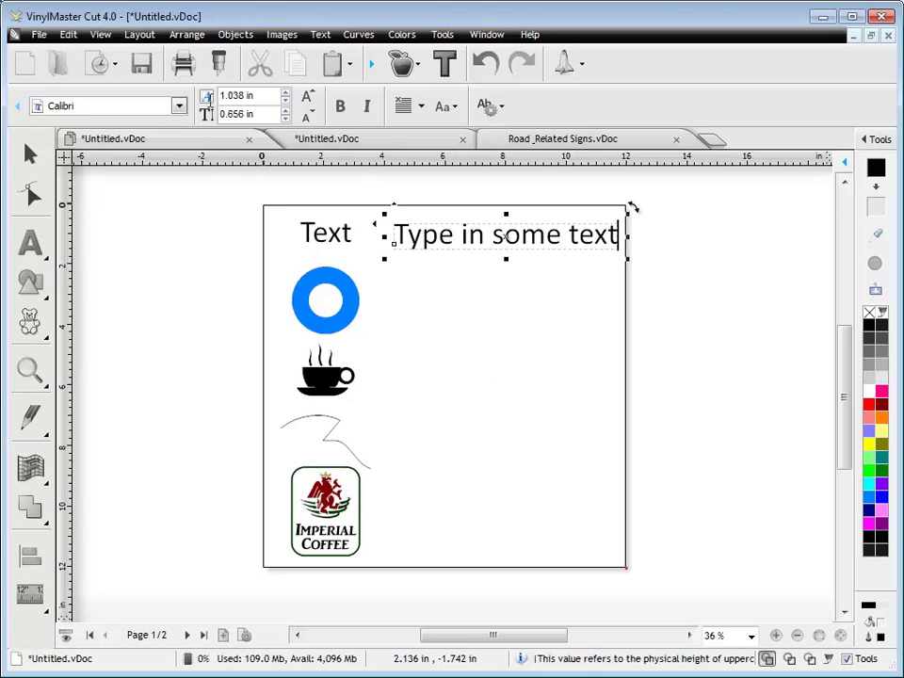
Make the new line bold italic, then enlarge it and bring it back down to 0.972 in
{"action": "left_click", "coordinate": [341, 107]}
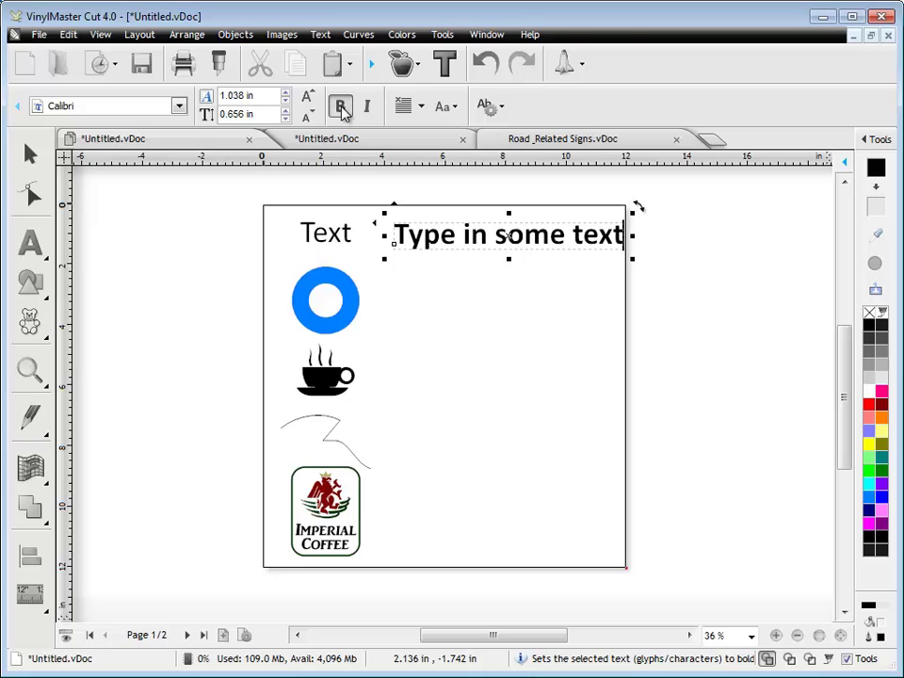
{"action": "left_click", "coordinate": [366, 107]}
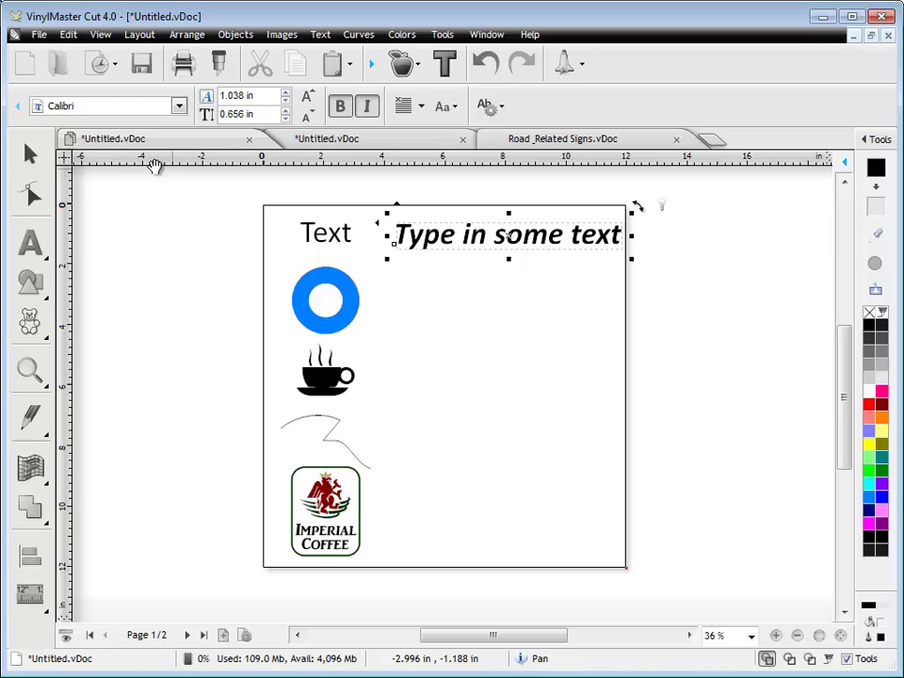
{"action": "left_click", "coordinate": [31, 154]}
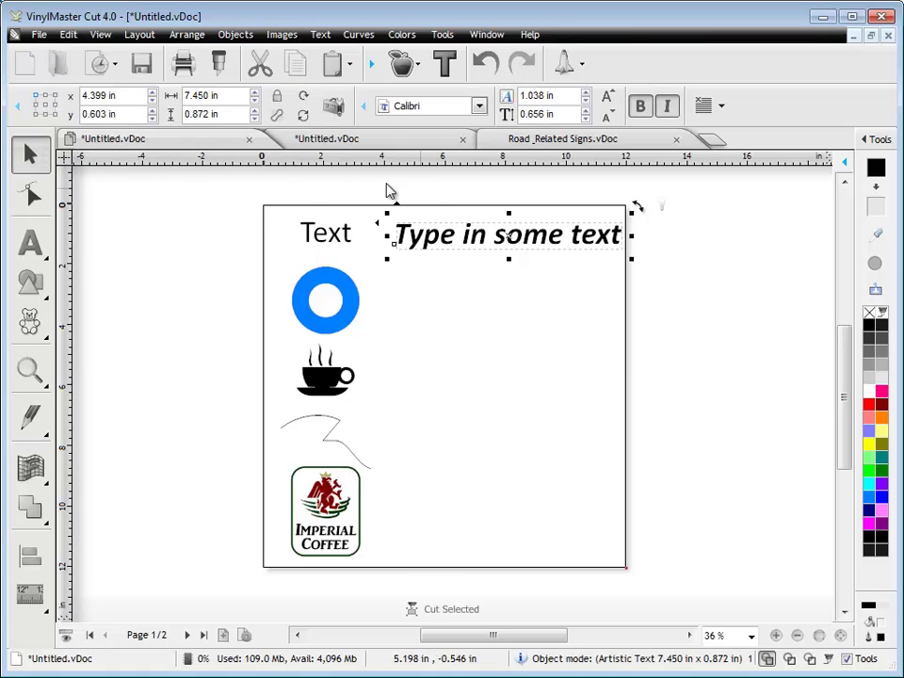
{"action": "left_click", "coordinate": [606, 96]}
{"action": "left_click", "coordinate": [606, 96]}
{"action": "left_click", "coordinate": [606, 97]}
{"action": "left_click", "coordinate": [606, 96]}
{"action": "left_click", "coordinate": [606, 96]}
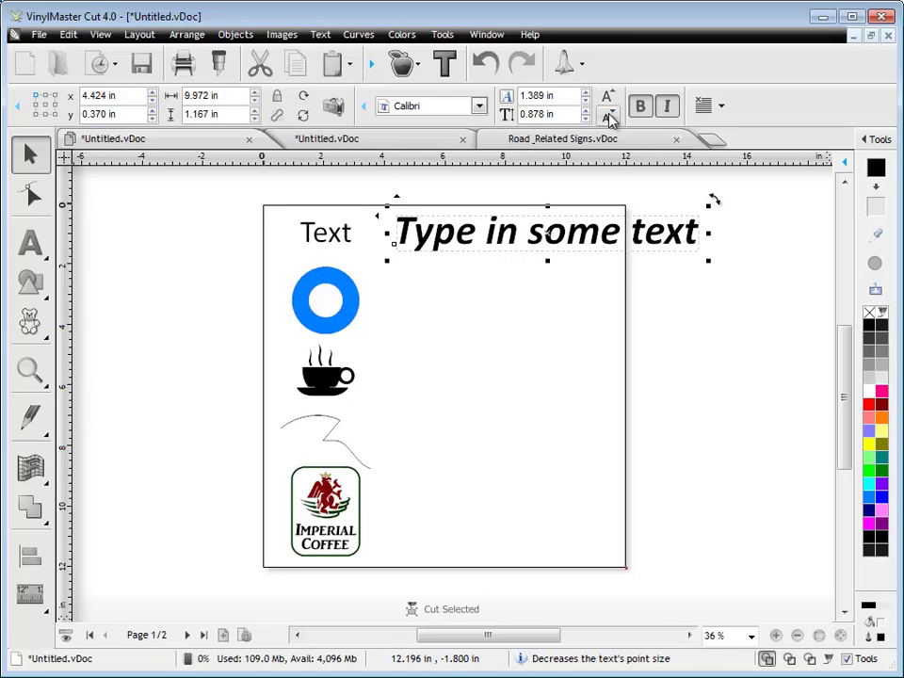
{"action": "left_click", "coordinate": [608, 117]}
{"action": "left_click", "coordinate": [608, 117]}
{"action": "left_click", "coordinate": [608, 117]}
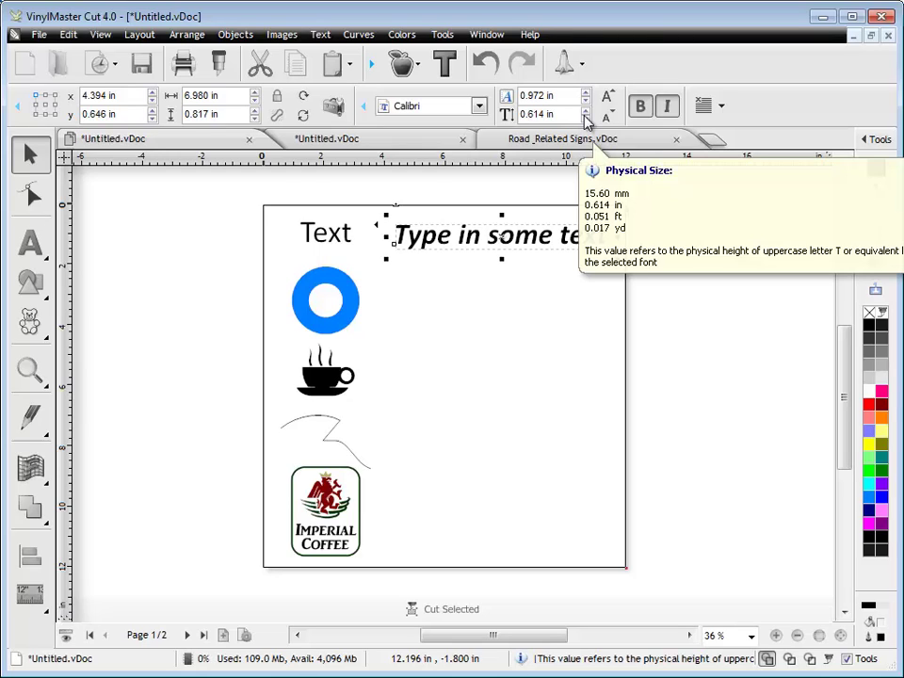
Set 'Type in some text' in Clarendon Blk BT and colour it red
{"action": "left_click", "coordinate": [480, 106]}
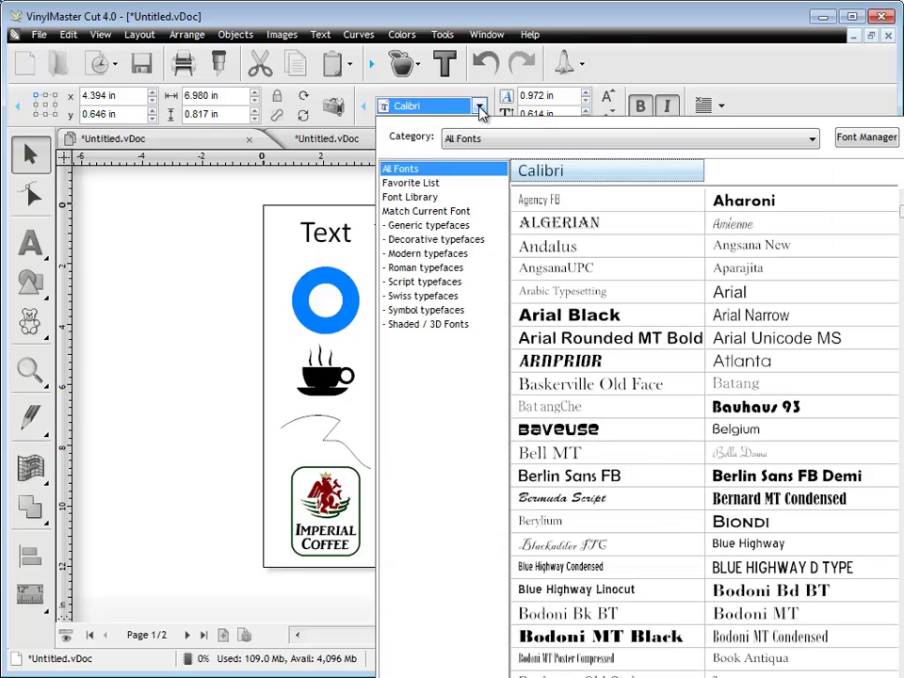
{"action": "scroll", "coordinate": [584, 274], "scroll_direction": "down", "scroll_amount": 3}
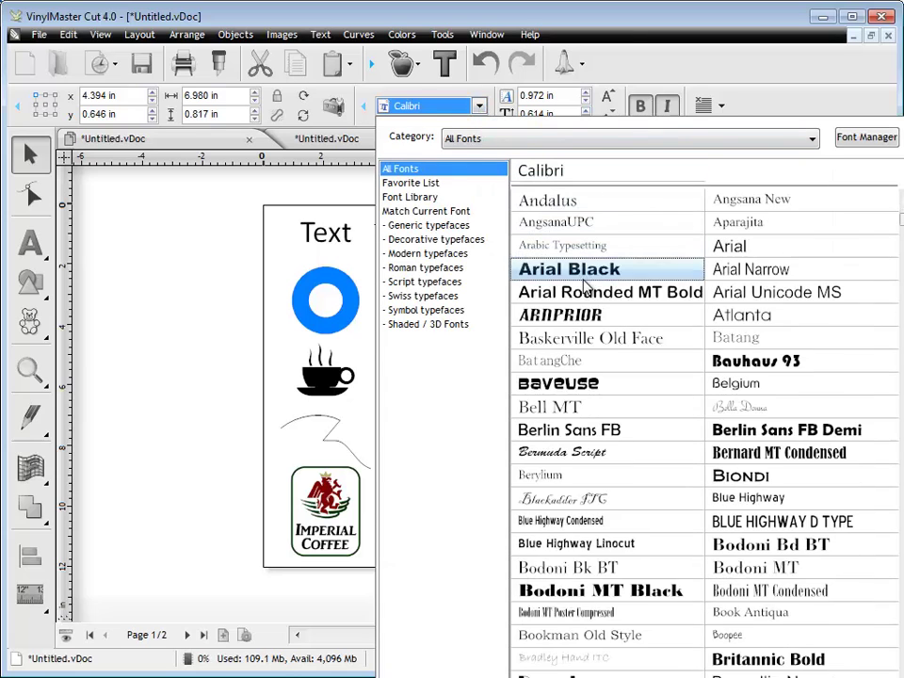
{"action": "scroll", "coordinate": [584, 295], "scroll_direction": "down", "scroll_amount": 5}
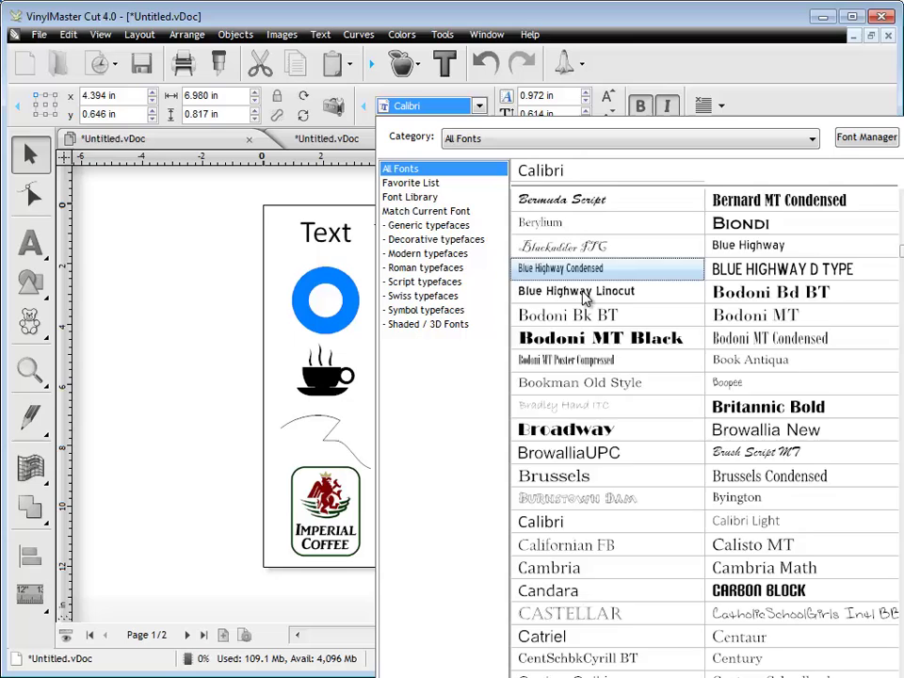
{"action": "scroll", "coordinate": [584, 298], "scroll_direction": "down", "scroll_amount": 1}
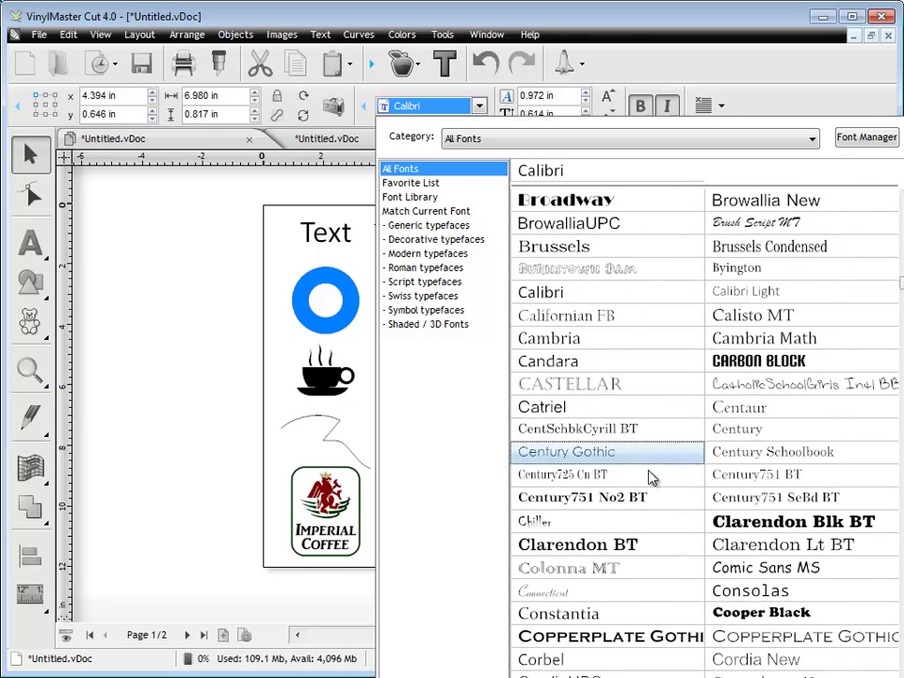
{"action": "left_click", "coordinate": [744, 521]}
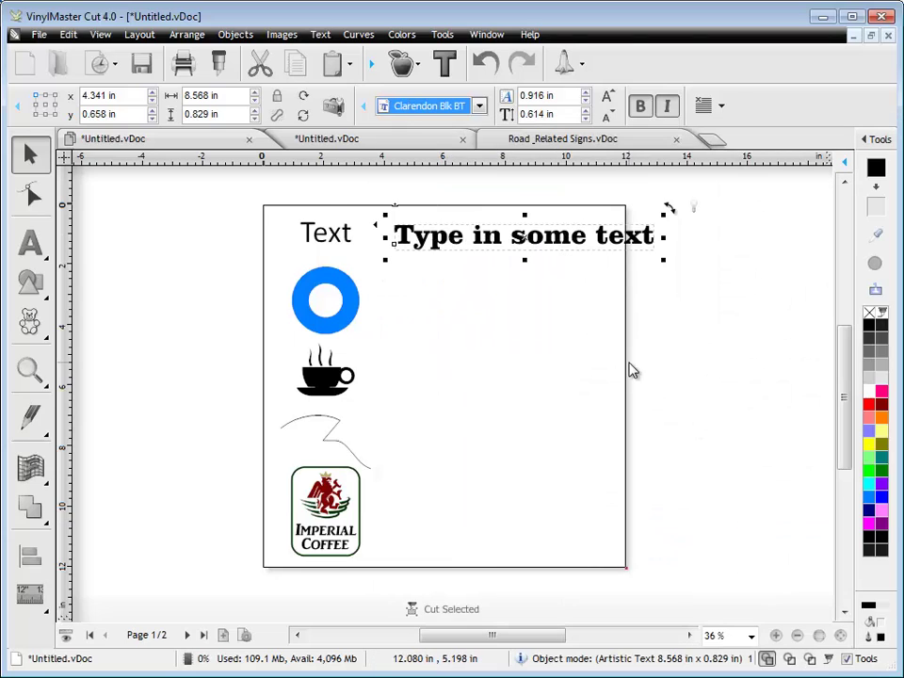
{"action": "left_click", "coordinate": [869, 406]}
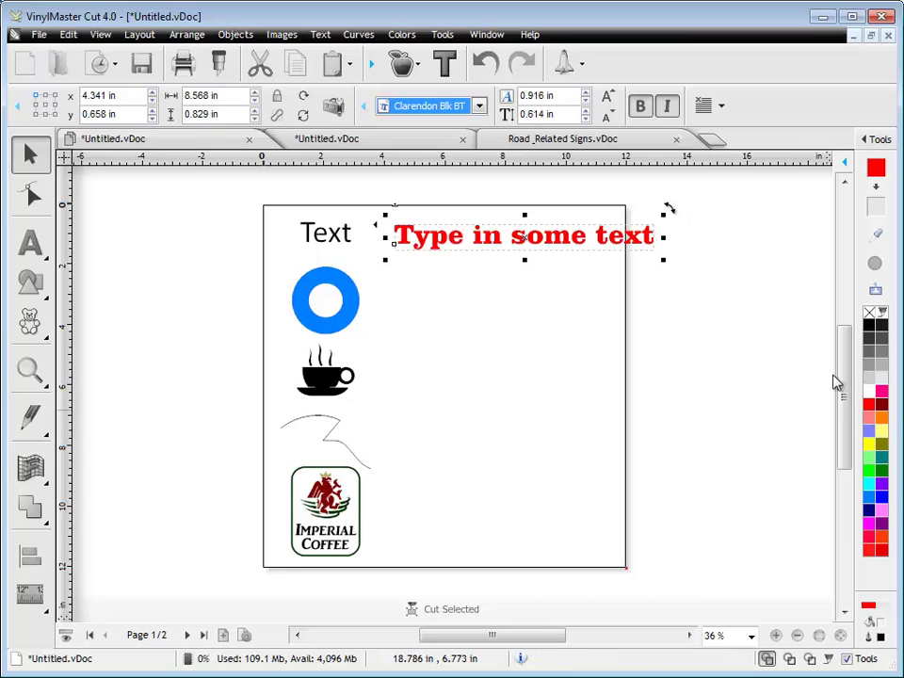
Move the red text beside Text, resize it to fit the page, and widen the word gap
{"action": "left_click_drag", "start_coordinate": [524, 235], "coordinate": [498, 229]}
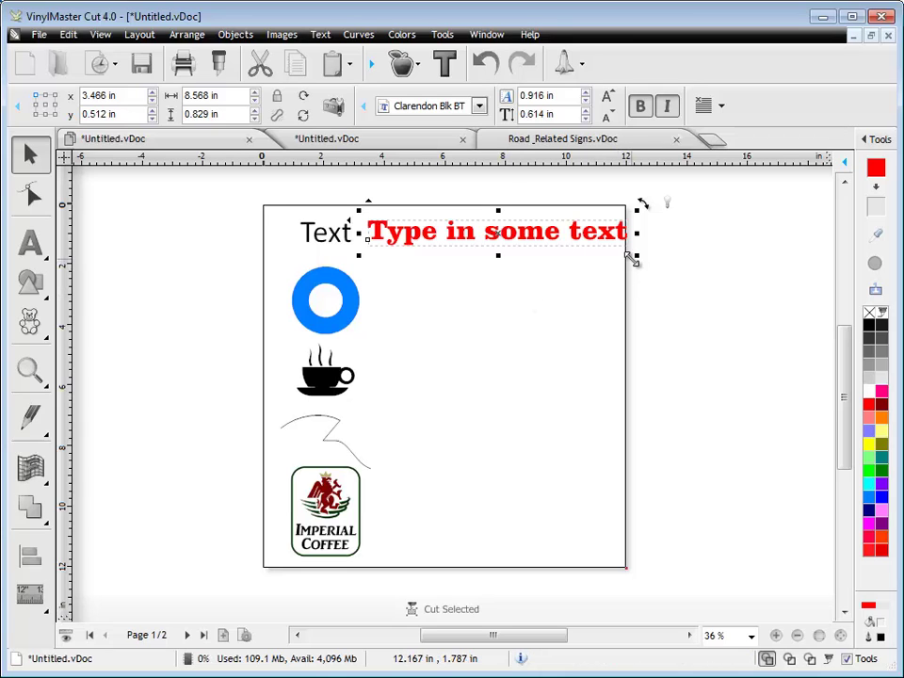
{"action": "left_click_drag", "start_coordinate": [635, 256], "coordinate": [750, 321]}
{"action": "left_click_drag", "start_coordinate": [752, 265], "coordinate": [623, 254]}
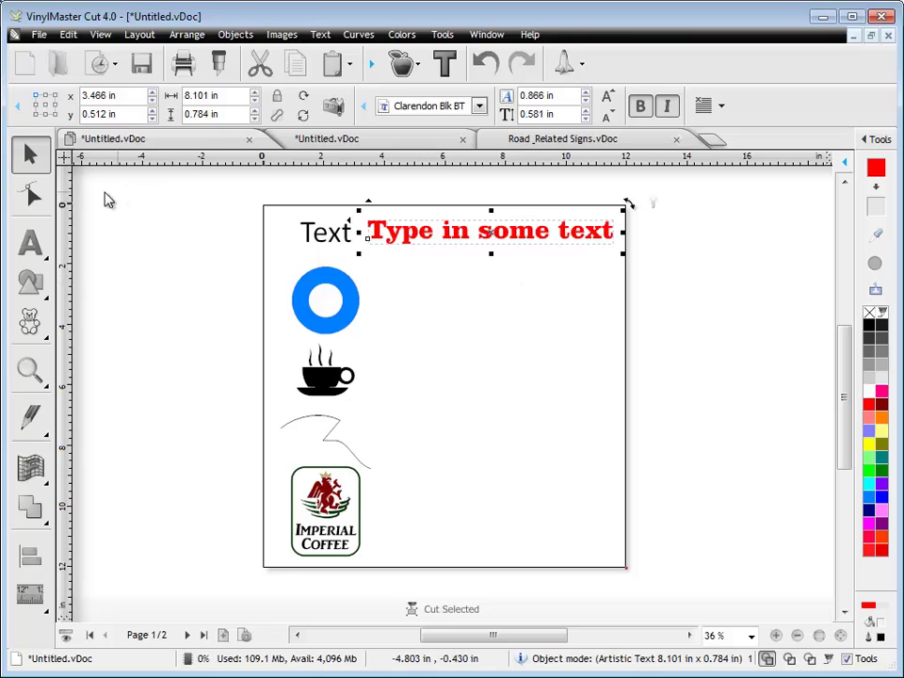
{"action": "left_click", "coordinate": [31, 195]}
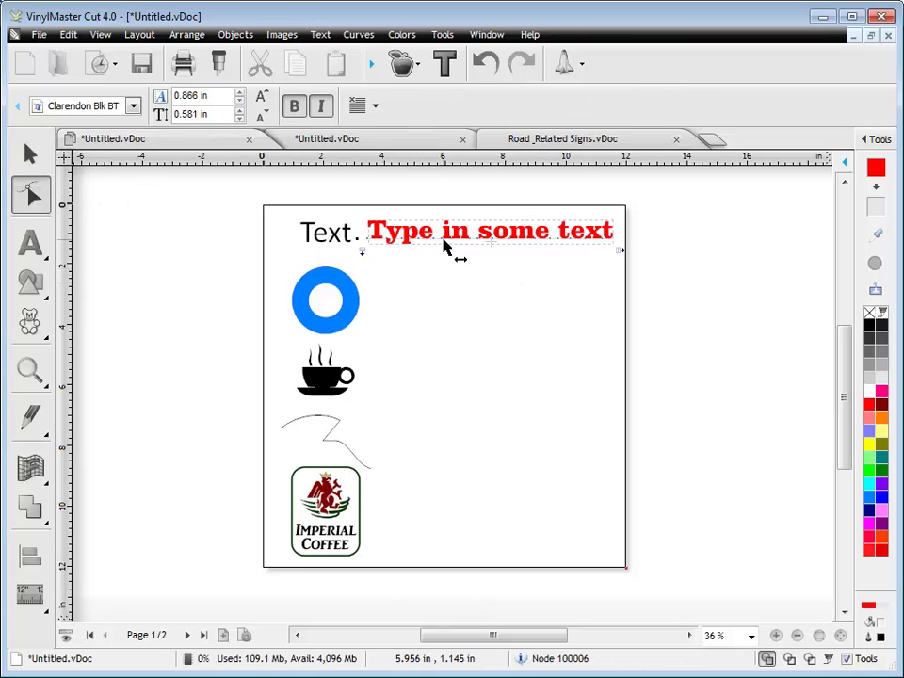
{"action": "mouse_move", "coordinate": [445, 241]}
{"action": "left_mouse_down"}
{"action": "mouse_move", "coordinate": [462, 241]}
{"action": "mouse_move", "coordinate": [443, 249]}
{"action": "left_mouse_up"}
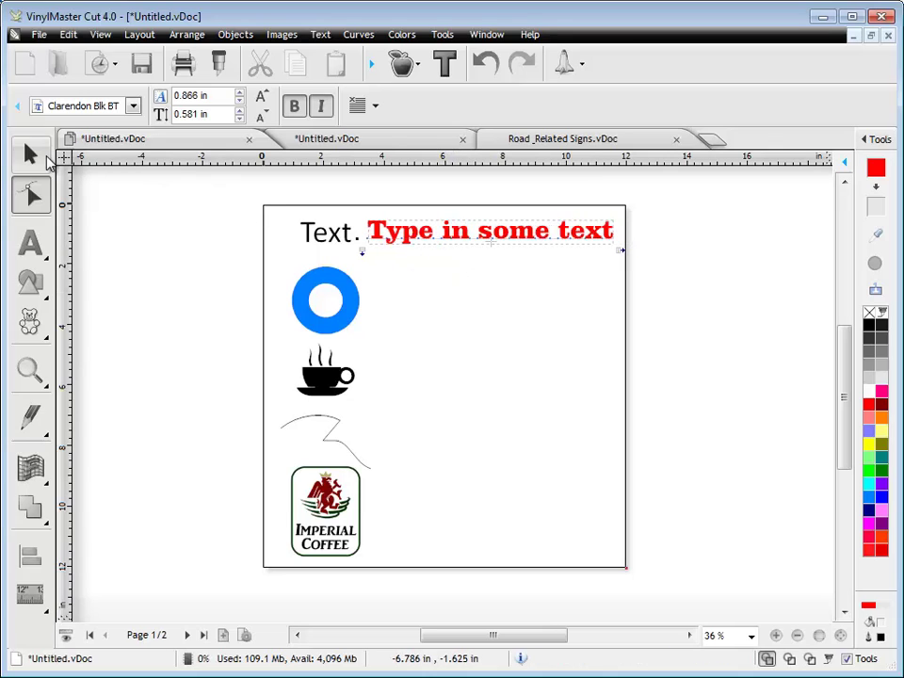
Add vertical text HOTEL, move it just past the page's right edge, and make it bold
{"action": "left_click", "coordinate": [31, 243]}
{"action": "left_click", "coordinate": [127, 282]}
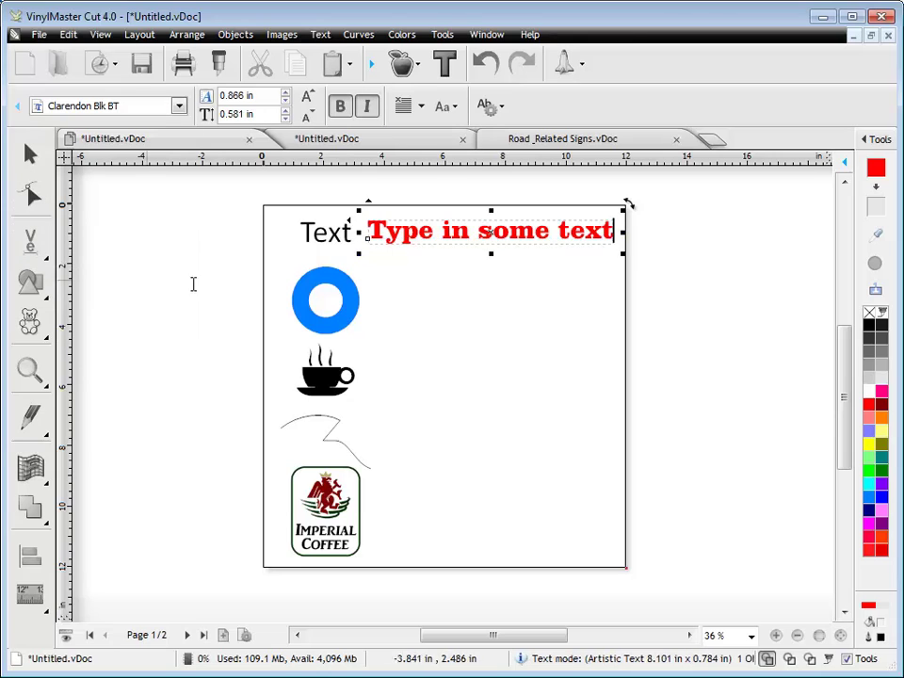
{"action": "left_click", "coordinate": [482, 322]}
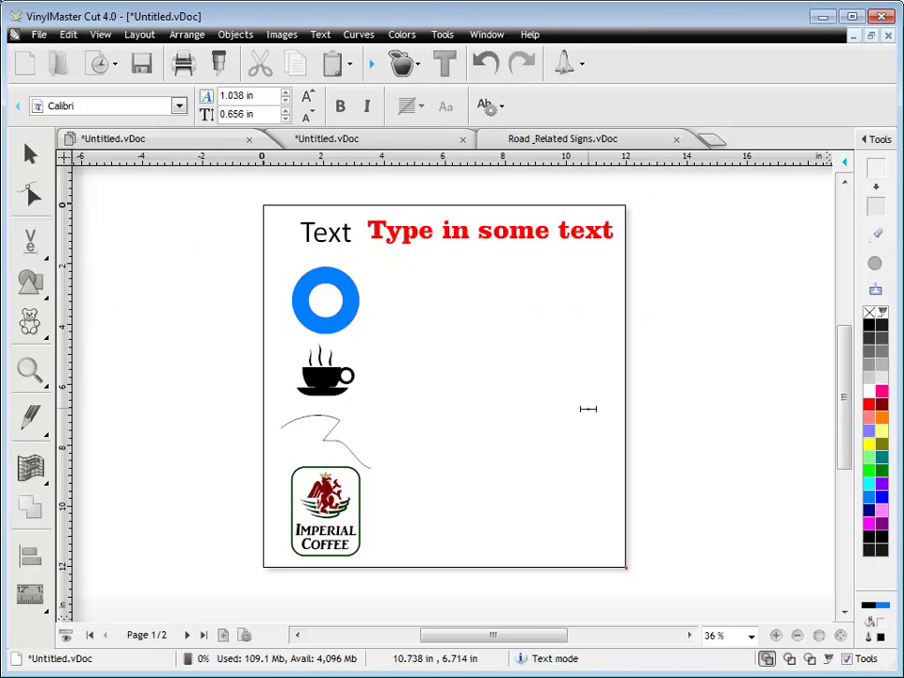
{"action": "type", "text": "HOTEL"}
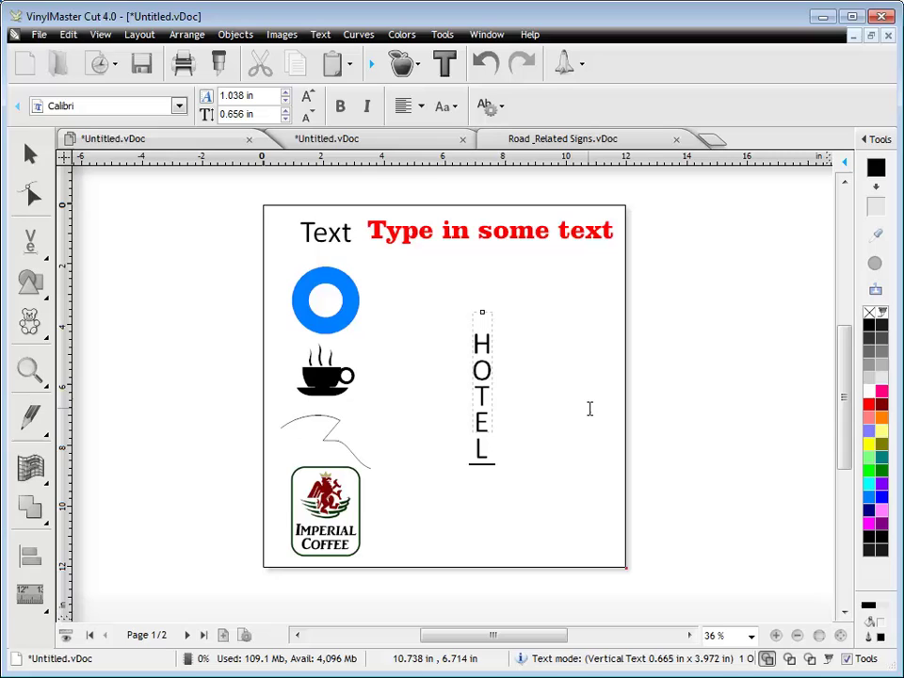
{"action": "left_click", "coordinate": [29, 153]}
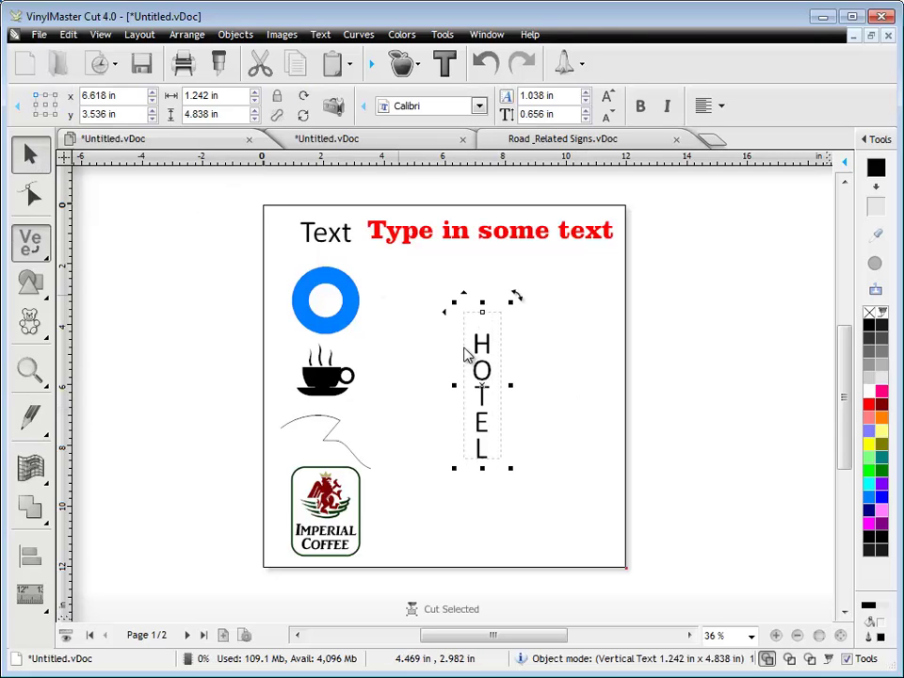
{"action": "left_click_drag", "start_coordinate": [480, 383], "coordinate": [657, 279]}
{"action": "left_click", "coordinate": [639, 107]}
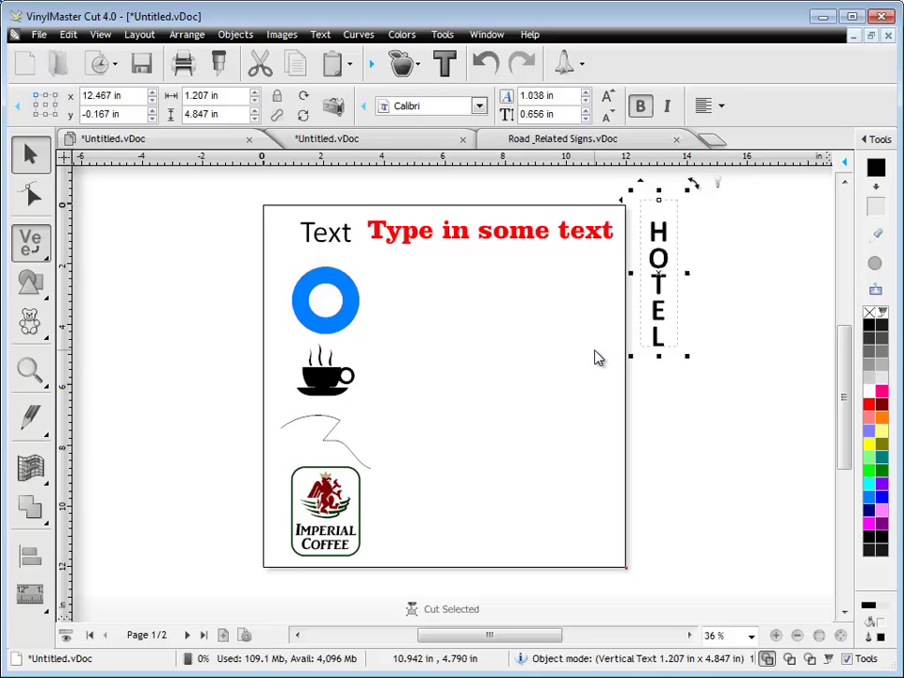
{"action": "left_click", "coordinate": [595, 358]}
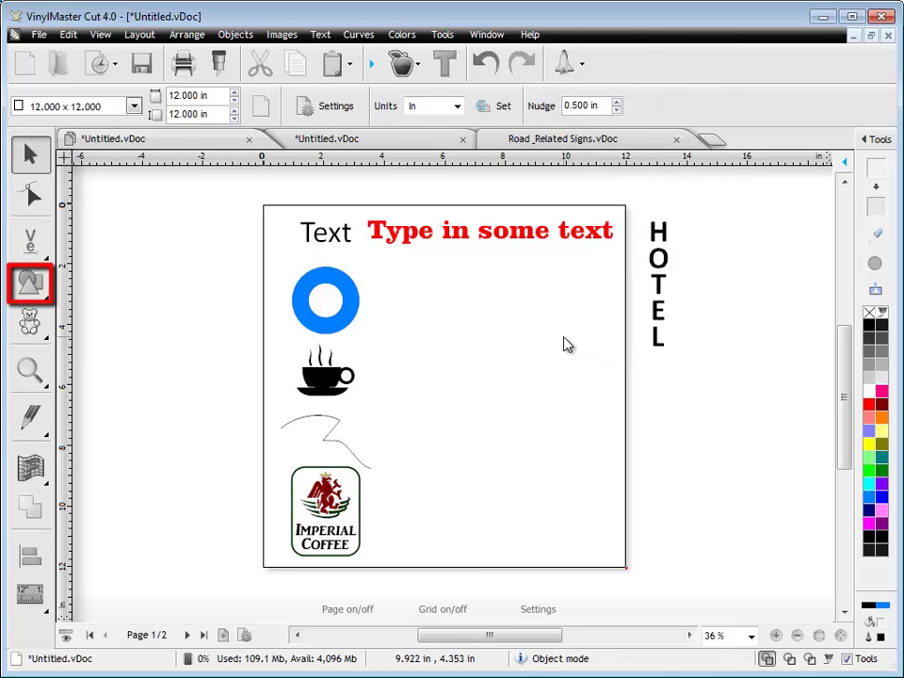
Draw a square near the page's upper middle and round its corners
{"action": "left_click", "coordinate": [29, 282]}
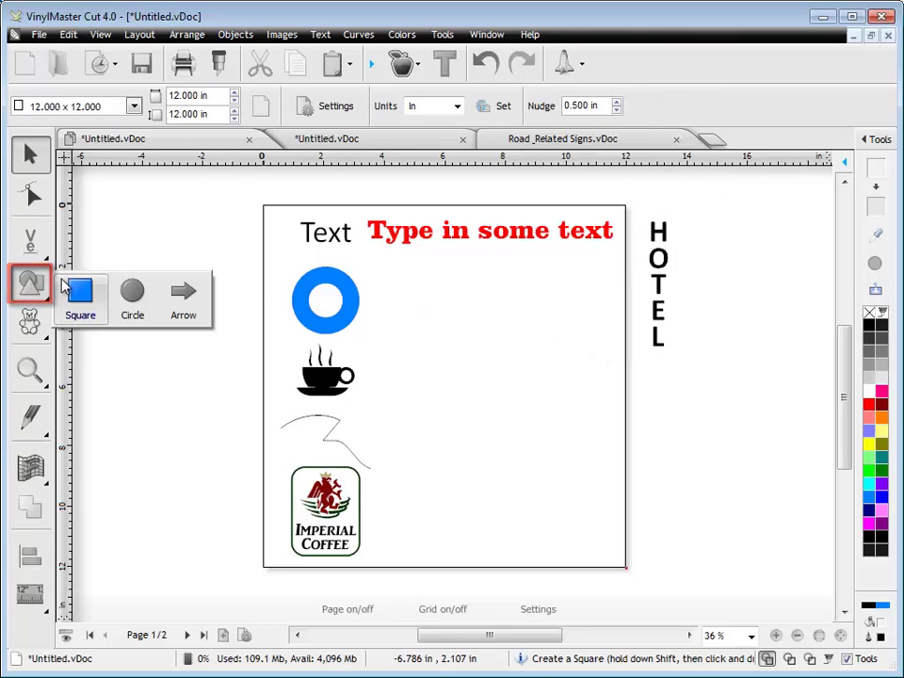
{"action": "left_click", "coordinate": [79, 290]}
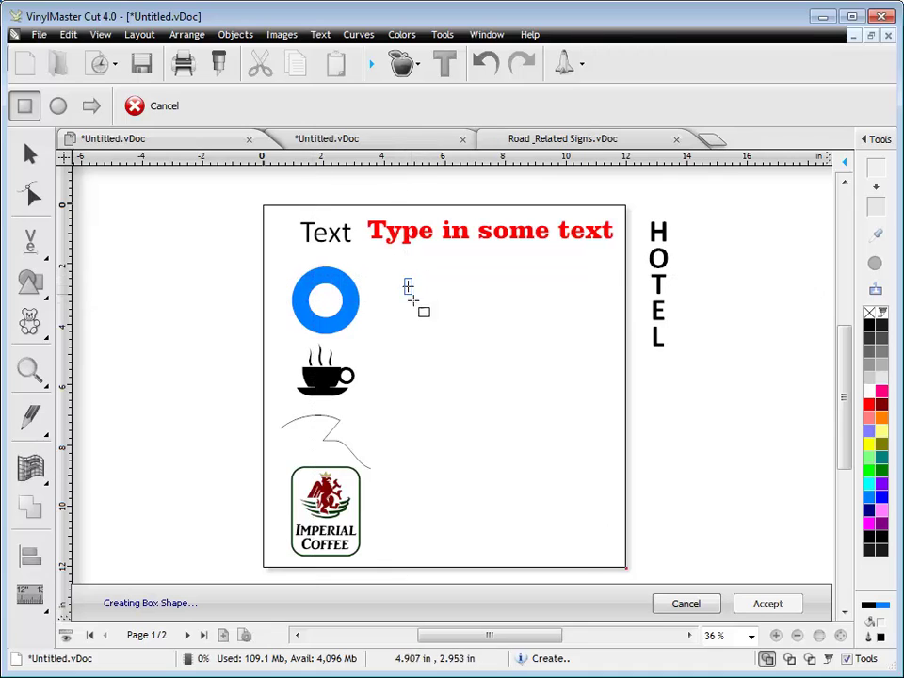
{"action": "left_click_drag", "start_coordinate": [412, 301], "coordinate": [460, 329]}
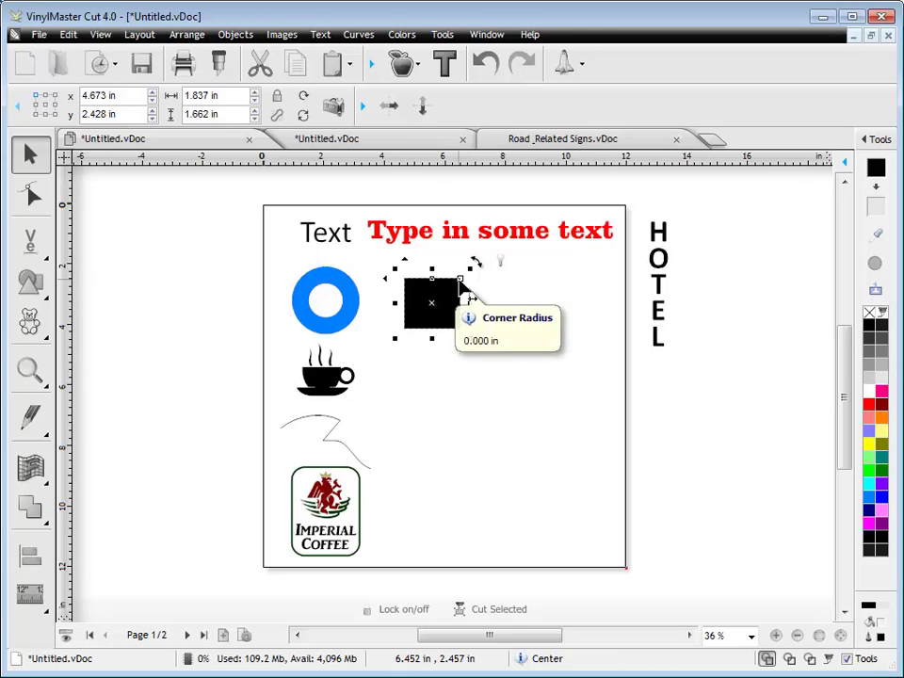
{"action": "left_click_drag", "start_coordinate": [461, 287], "coordinate": [535, 397]}
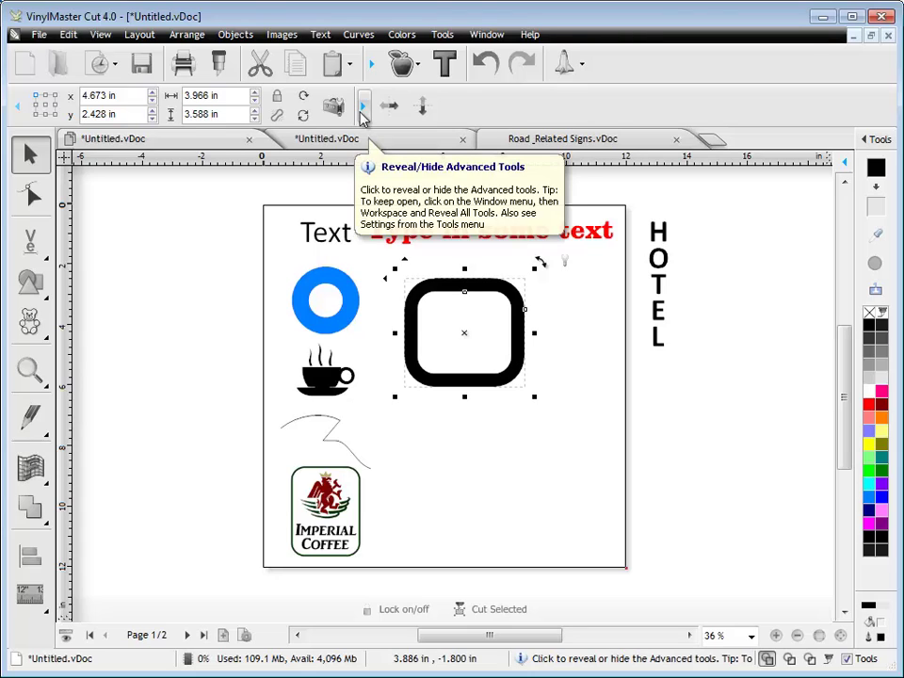
Try Mitred and Negative corner styles on the square, settling on Round
{"action": "left_click", "coordinate": [364, 107]}
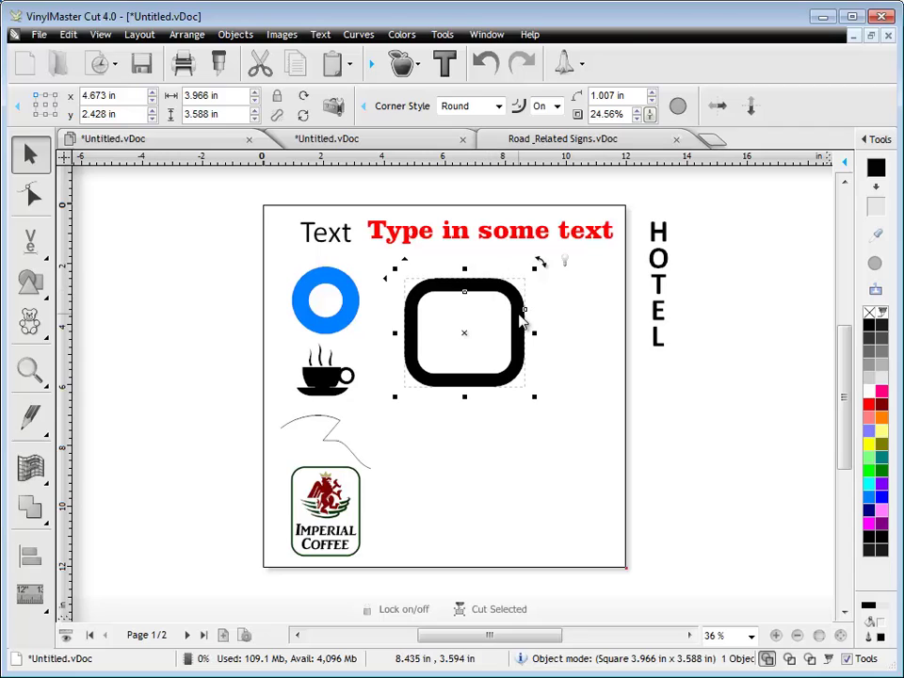
{"action": "left_click", "coordinate": [499, 106]}
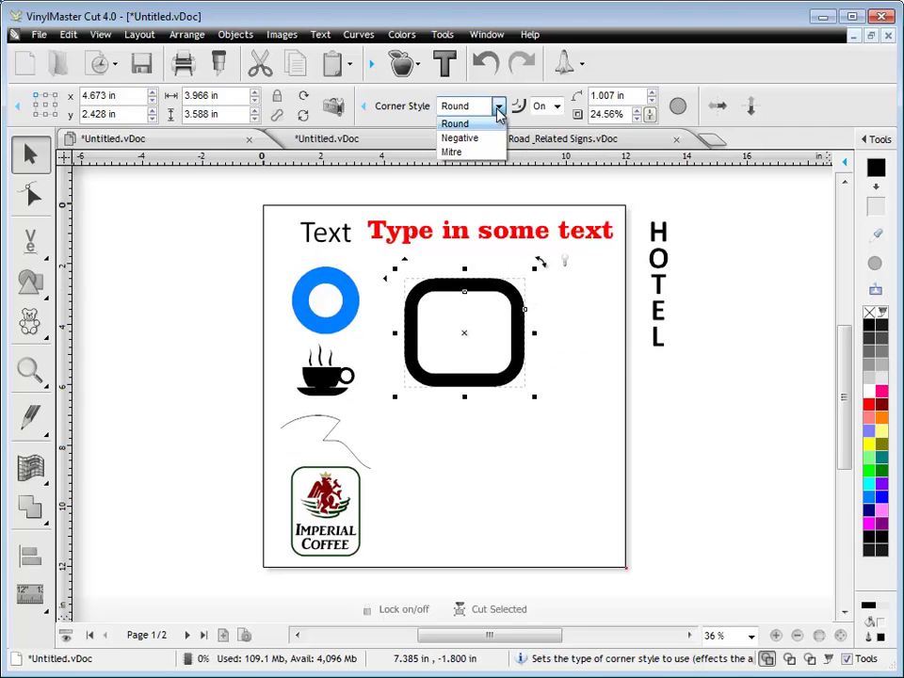
{"action": "left_click", "coordinate": [452, 151]}
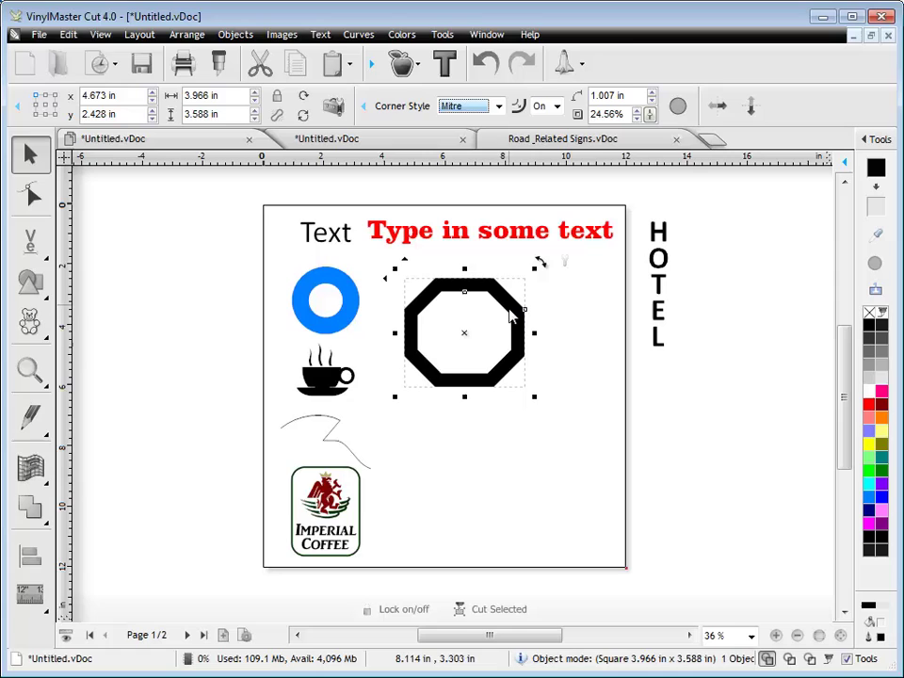
{"action": "left_click", "coordinate": [499, 106]}
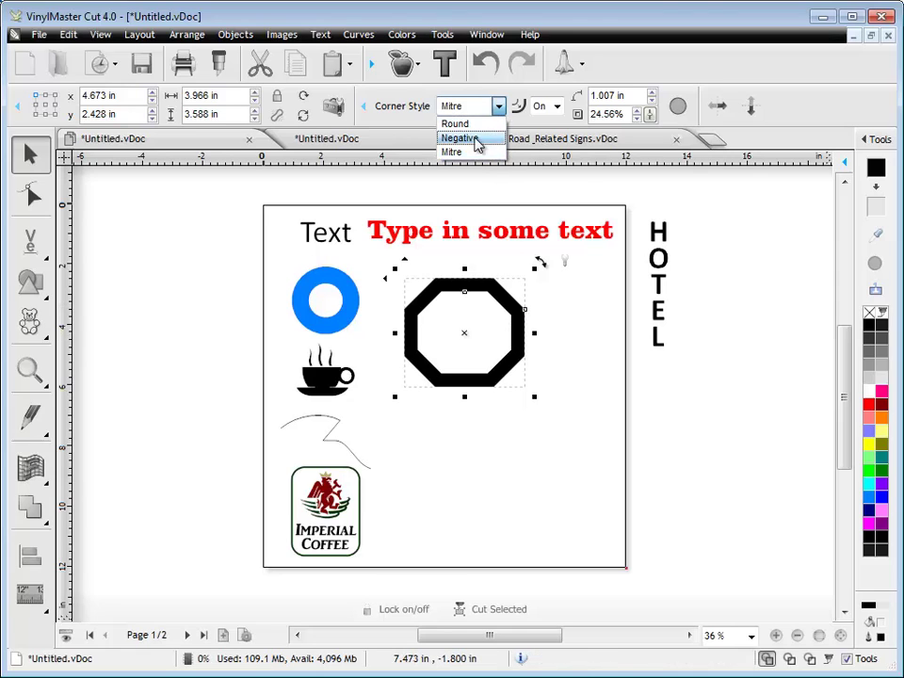
{"action": "left_click", "coordinate": [471, 137]}
{"action": "left_click", "coordinate": [499, 106]}
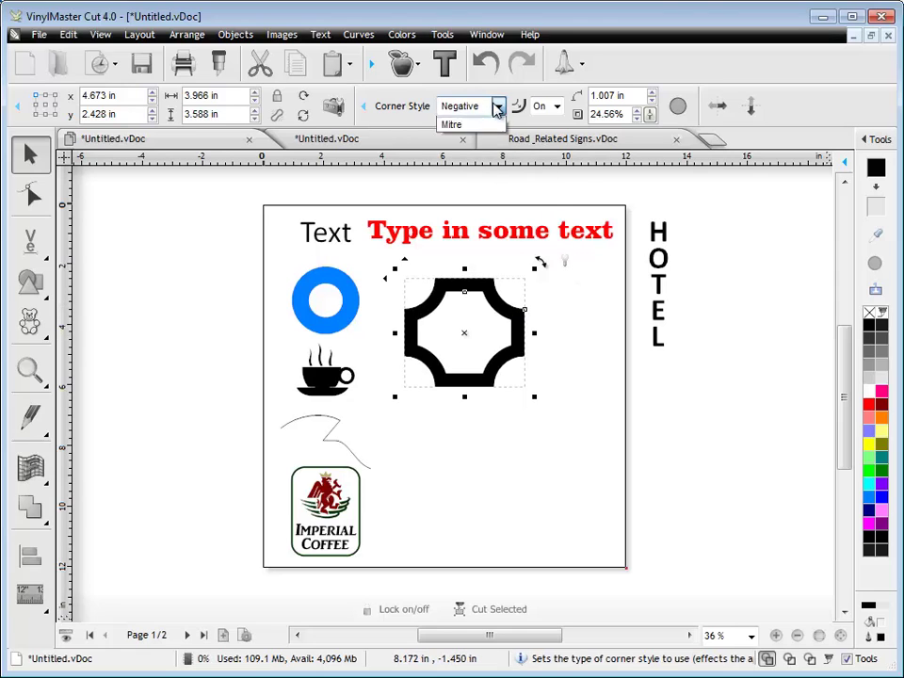
{"action": "left_click", "coordinate": [486, 123]}
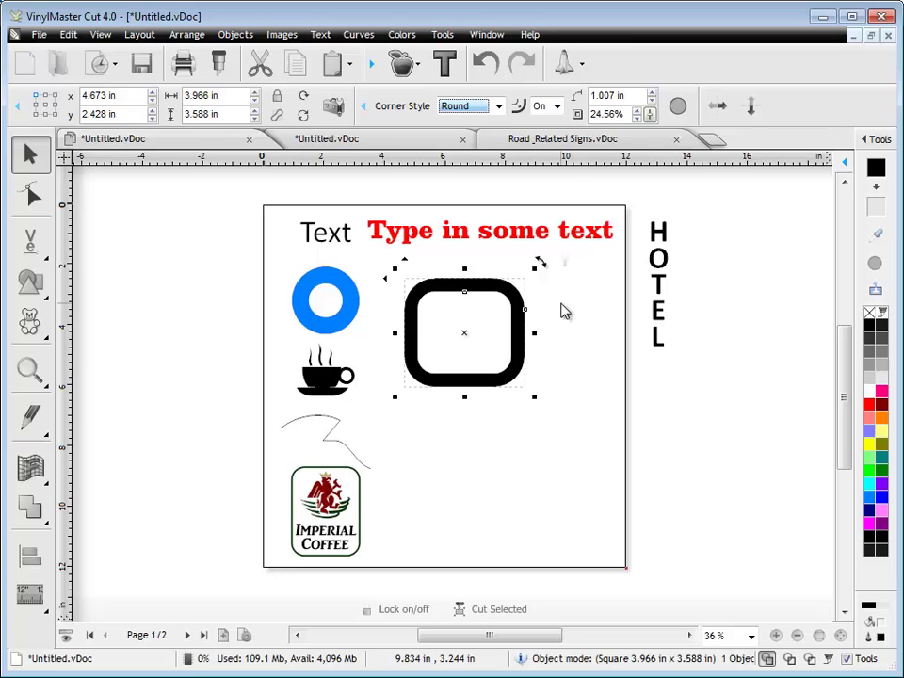
Reduce the square's border to 14.56%, move it up-left, and shrink it slightly
{"action": "left_click_drag", "start_coordinate": [649, 114], "coordinate": [653, 139]}
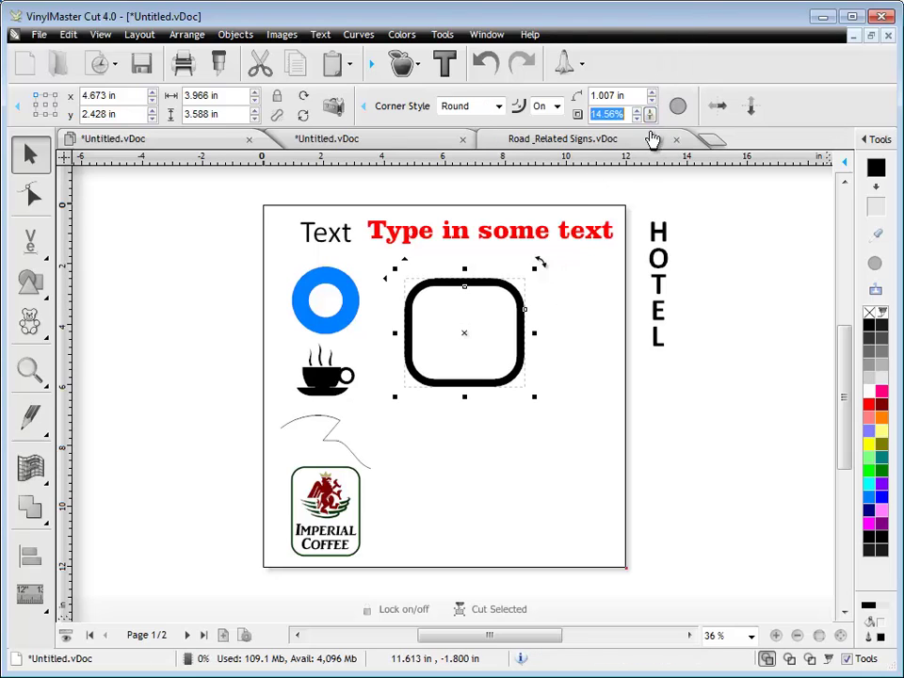
{"action": "left_click_drag", "start_coordinate": [461, 329], "coordinate": [448, 316]}
{"action": "left_click_drag", "start_coordinate": [509, 380], "coordinate": [493, 358]}
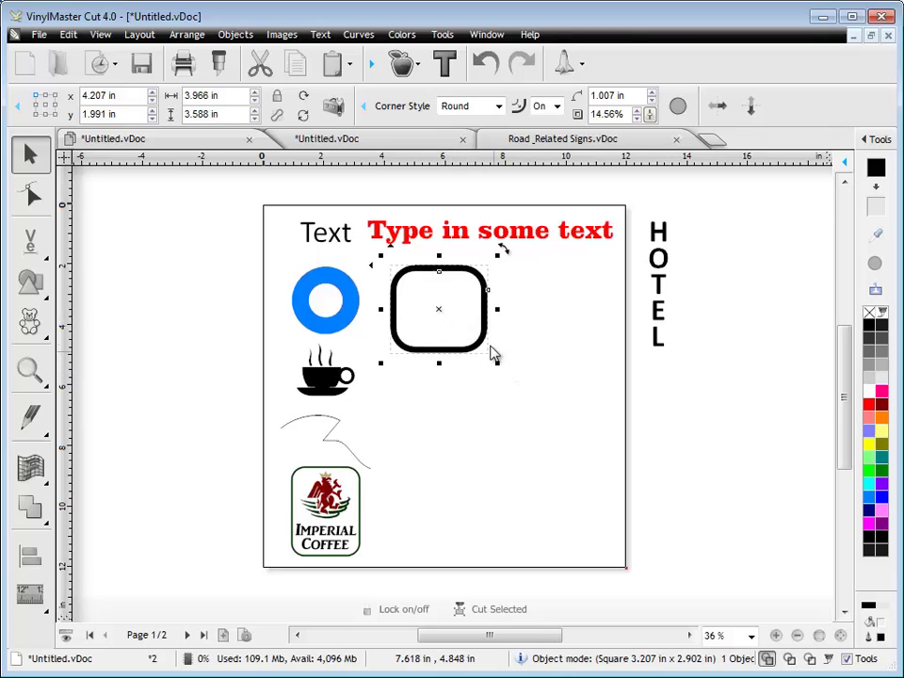
Draw a black power-shape circle right of the square and hollow it into an arc
{"action": "left_click", "coordinate": [30, 280]}
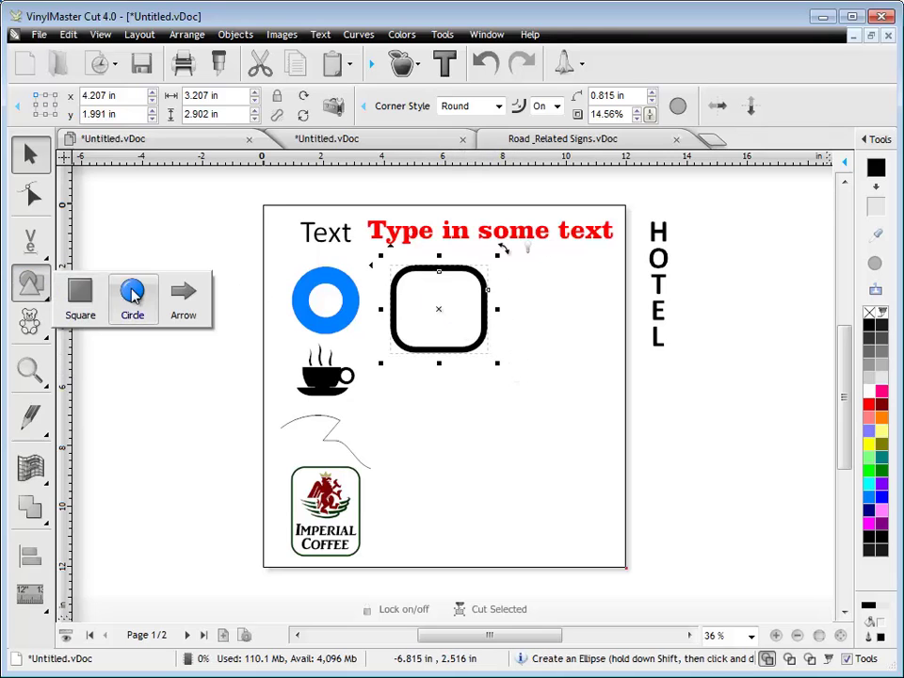
{"action": "left_click", "coordinate": [131, 293]}
{"action": "left_click_drag", "start_coordinate": [557, 300], "coordinate": [592, 342]}
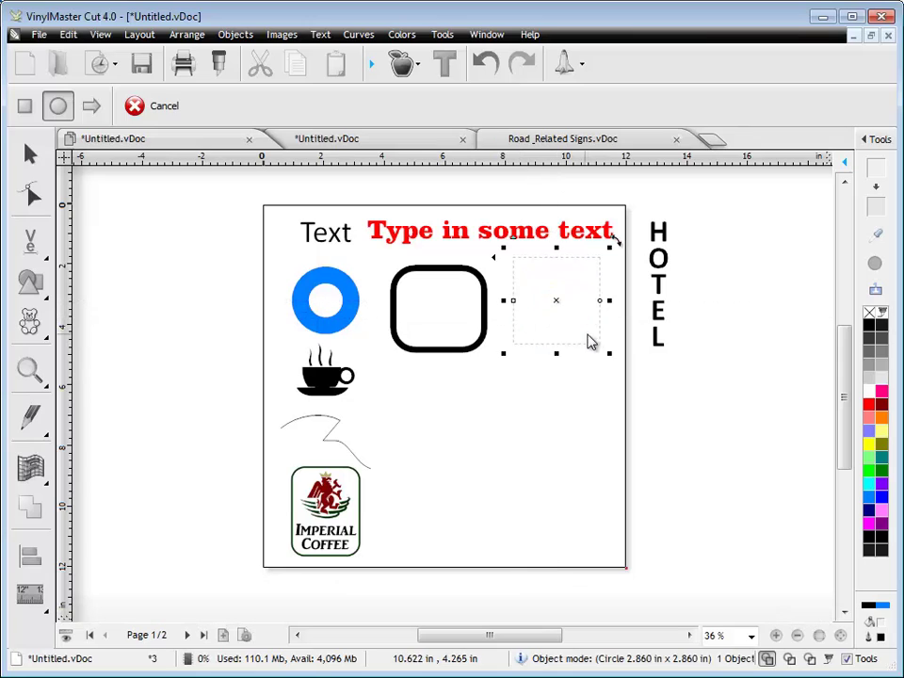
{"action": "left_click_drag", "start_coordinate": [515, 303], "coordinate": [530, 347]}
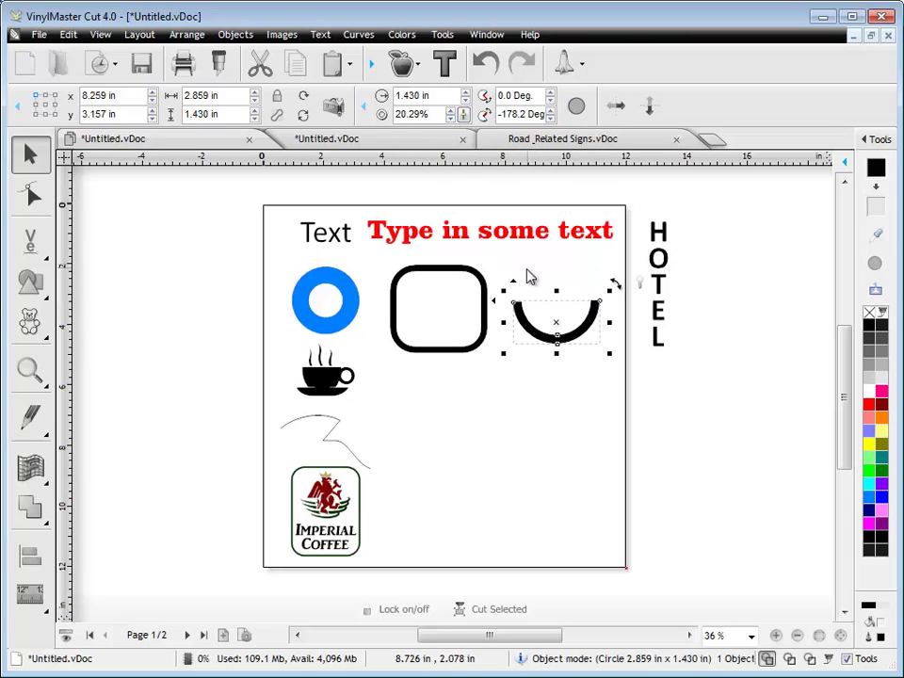
Draw a power-shape arrow below the arc, with a taller head, longer tip and thinner shaft
{"action": "left_click", "coordinate": [30, 282]}
{"action": "left_click", "coordinate": [182, 294]}
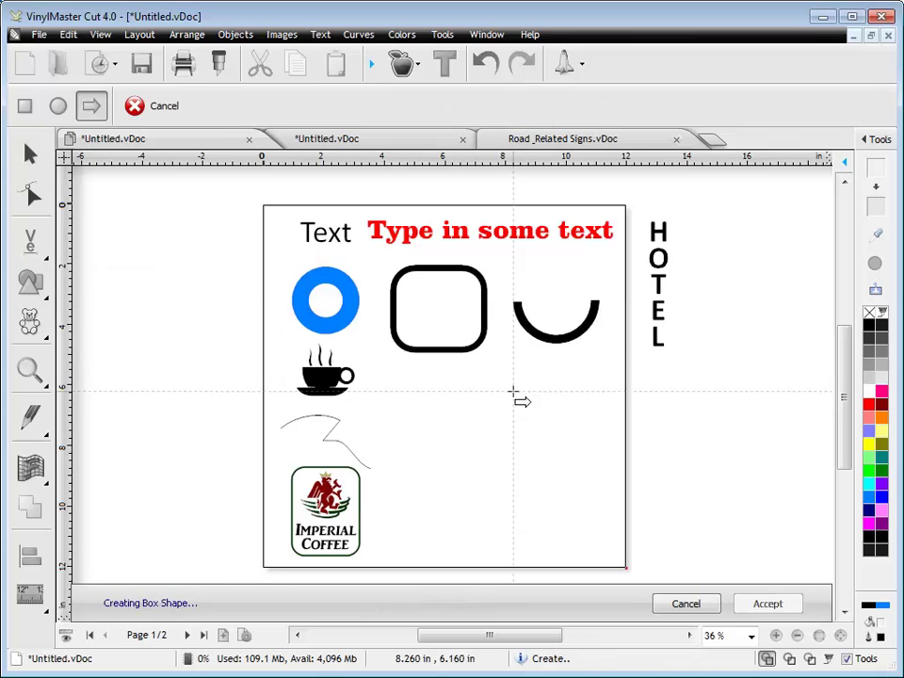
{"action": "left_click_drag", "start_coordinate": [507, 379], "coordinate": [602, 431]}
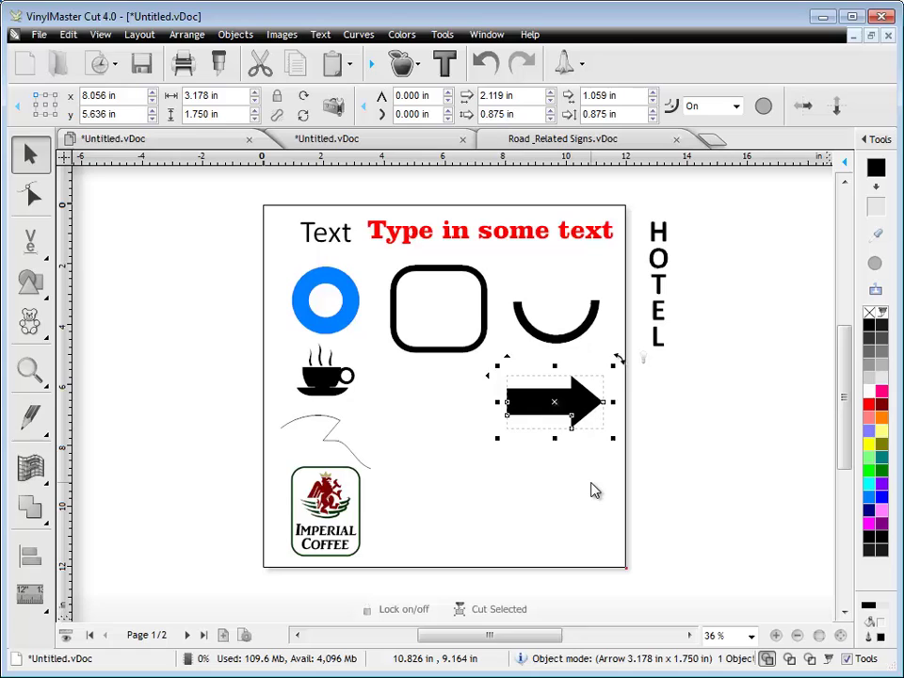
{"action": "left_click_drag", "start_coordinate": [573, 429], "coordinate": [567, 444]}
{"action": "left_click_drag", "start_coordinate": [612, 415], "coordinate": [629, 416]}
{"action": "left_click_drag", "start_coordinate": [511, 414], "coordinate": [513, 425]}
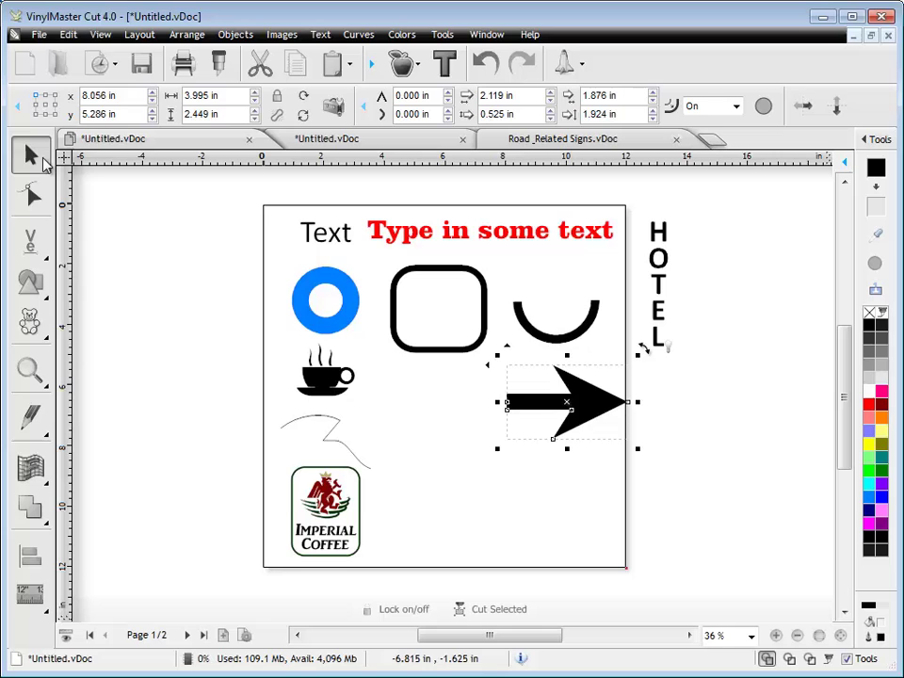
Browse the General Clipart library, previewing animal images such as the raccoon
{"action": "left_click", "coordinate": [28, 283]}
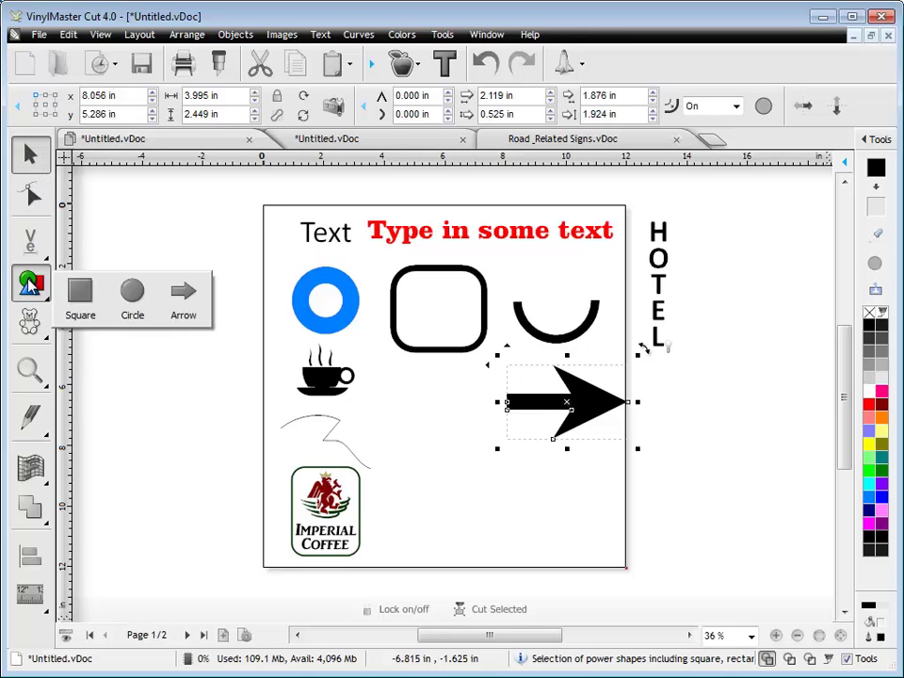
{"action": "left_click", "coordinate": [29, 322]}
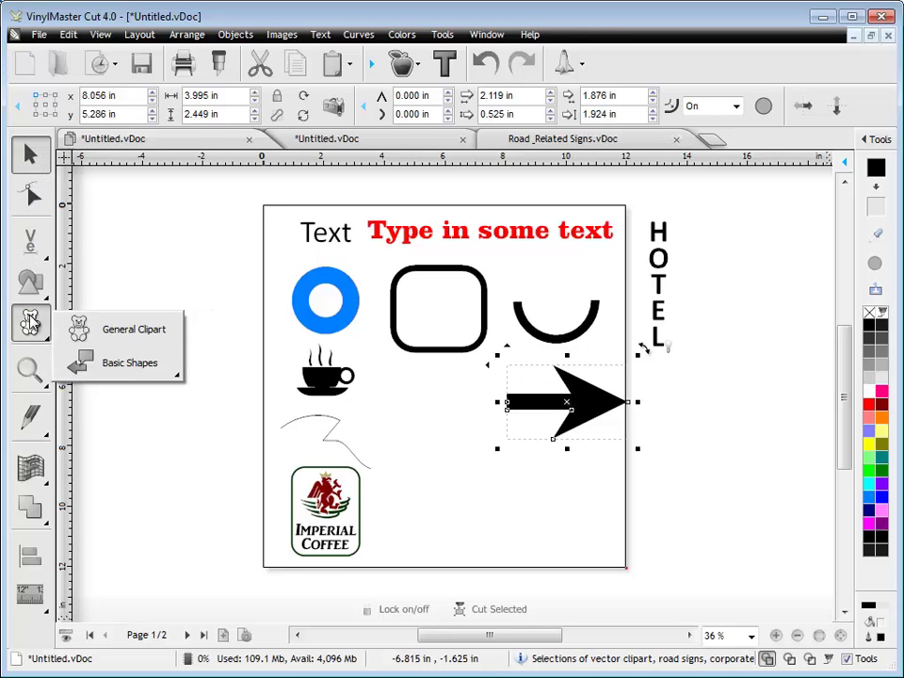
{"action": "left_click", "coordinate": [137, 335]}
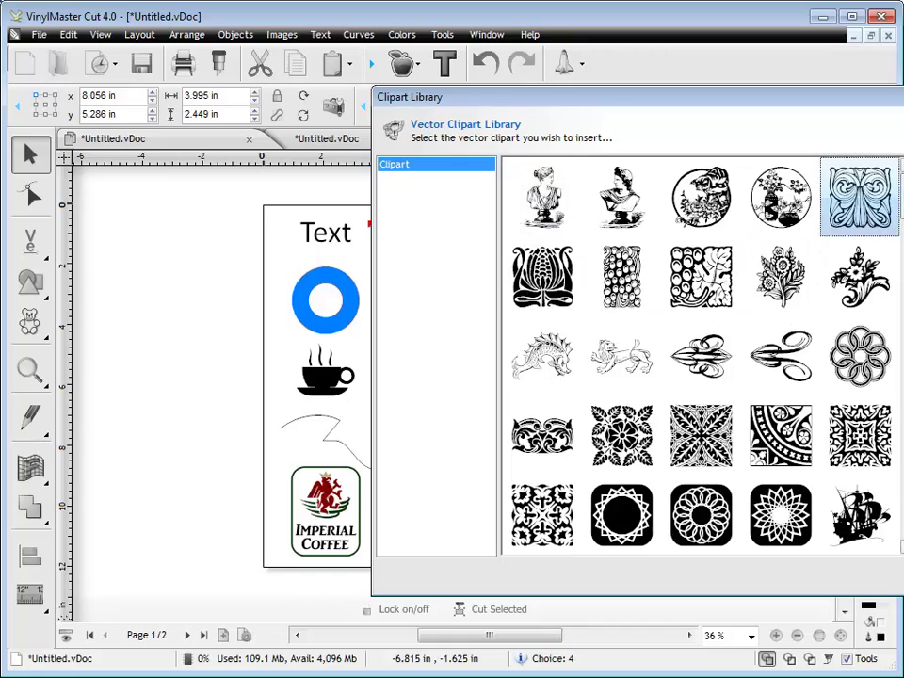
{"action": "scroll", "coordinate": [702, 356], "scroll_direction": "down", "scroll_amount": 8}
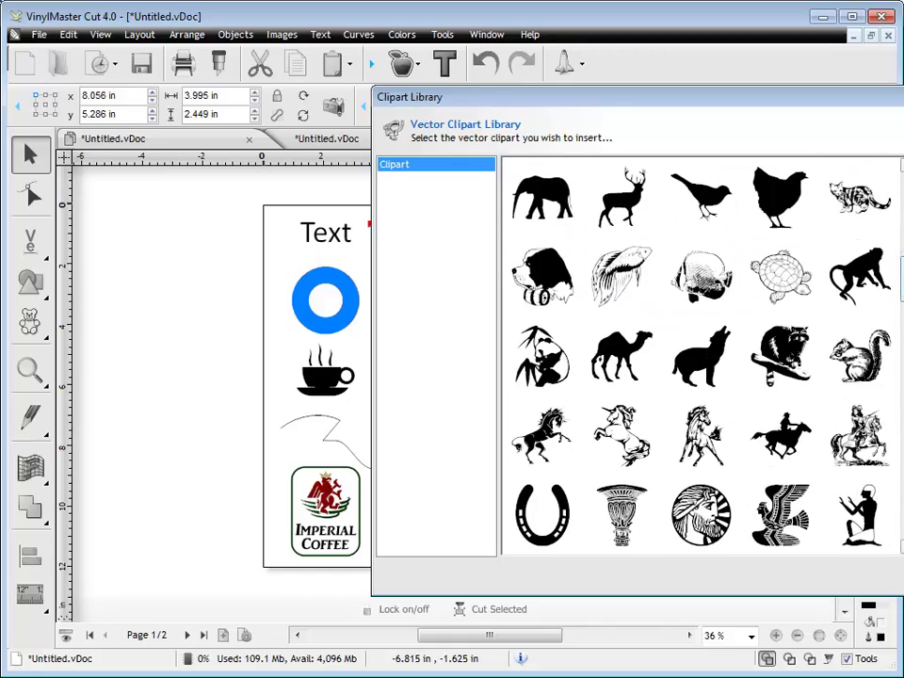
{"action": "left_click_drag", "start_coordinate": [900, 97], "coordinate": [540, 90]}
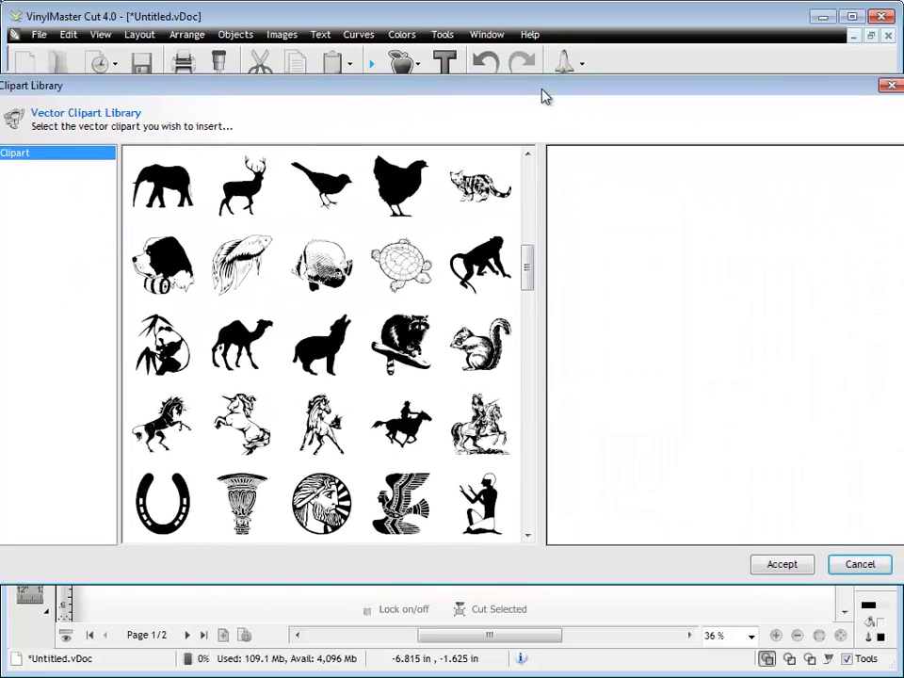
{"action": "left_click", "coordinate": [196, 188]}
{"action": "left_click", "coordinate": [402, 343]}
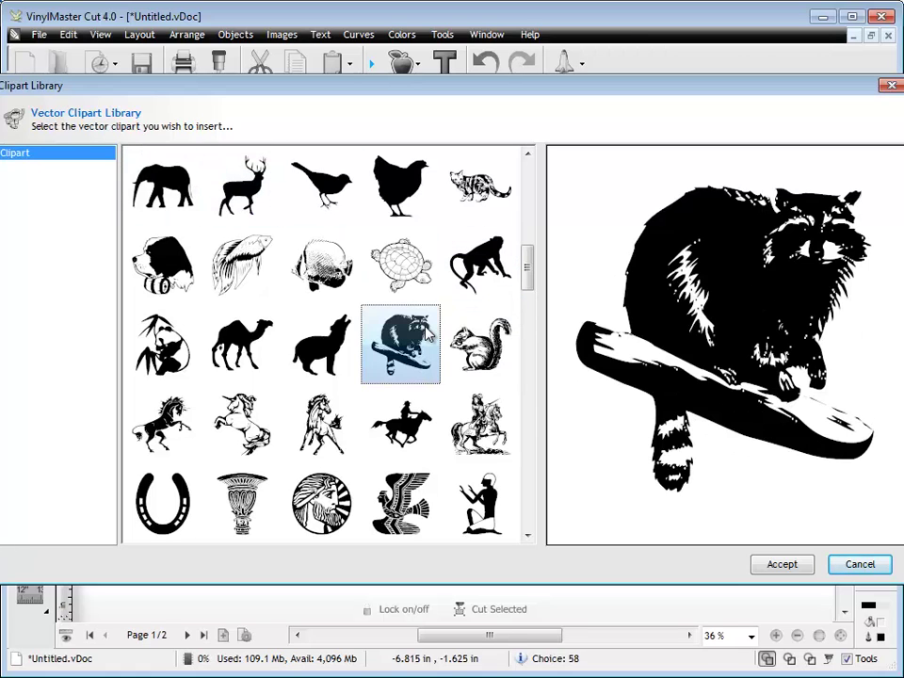
{"action": "left_click_drag", "start_coordinate": [529, 283], "coordinate": [523, 435]}
{"action": "left_click", "coordinate": [397, 341]}
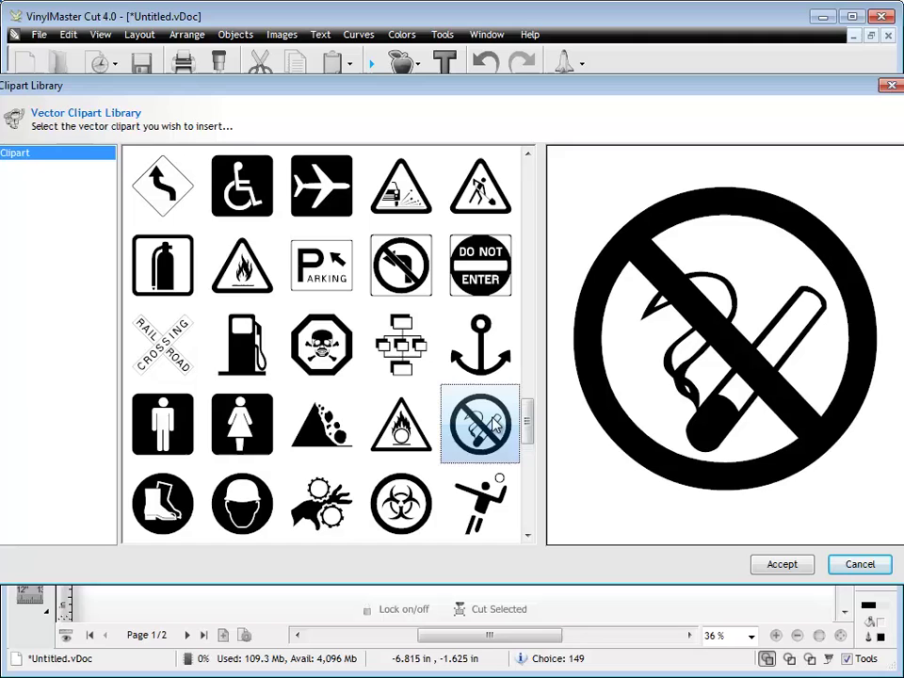
Insert the no-smoking sign beside the coffee cup and shrink it to about 2.683 in
{"action": "left_click", "coordinate": [789, 565]}
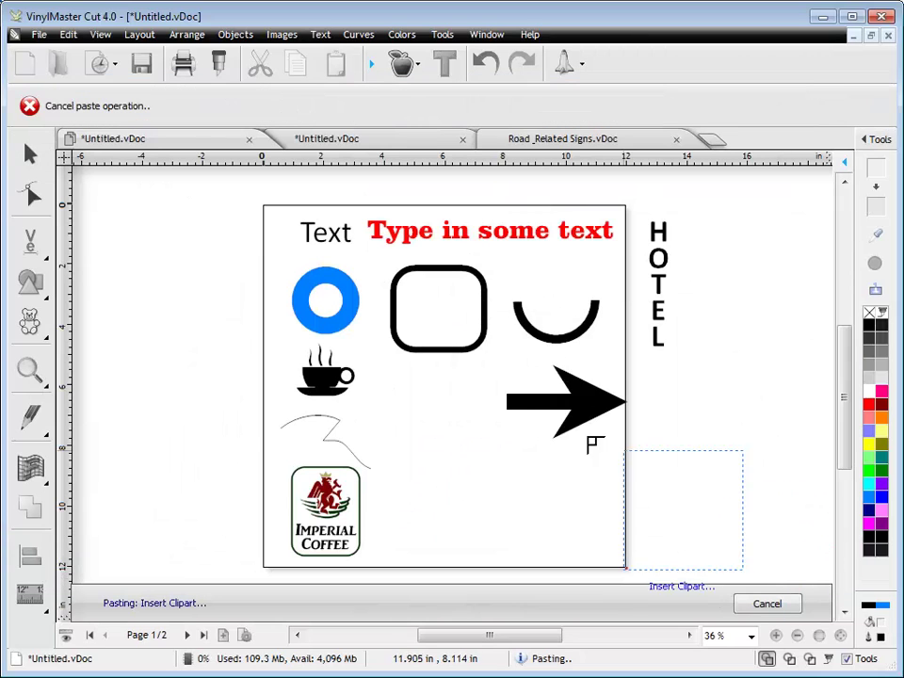
{"action": "left_click", "coordinate": [376, 373]}
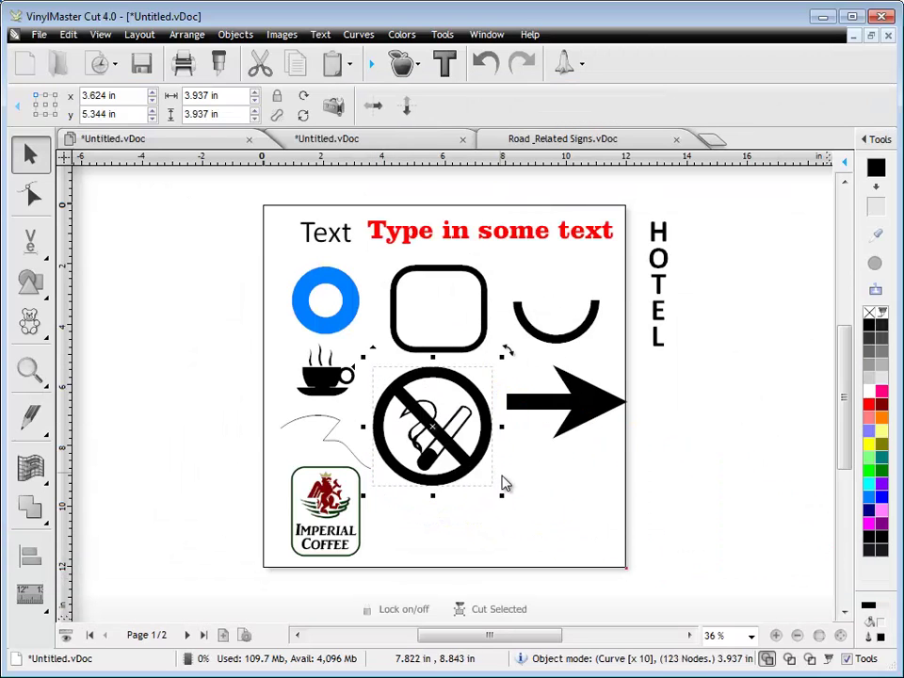
{"action": "left_click_drag", "start_coordinate": [471, 461], "coordinate": [457, 430]}
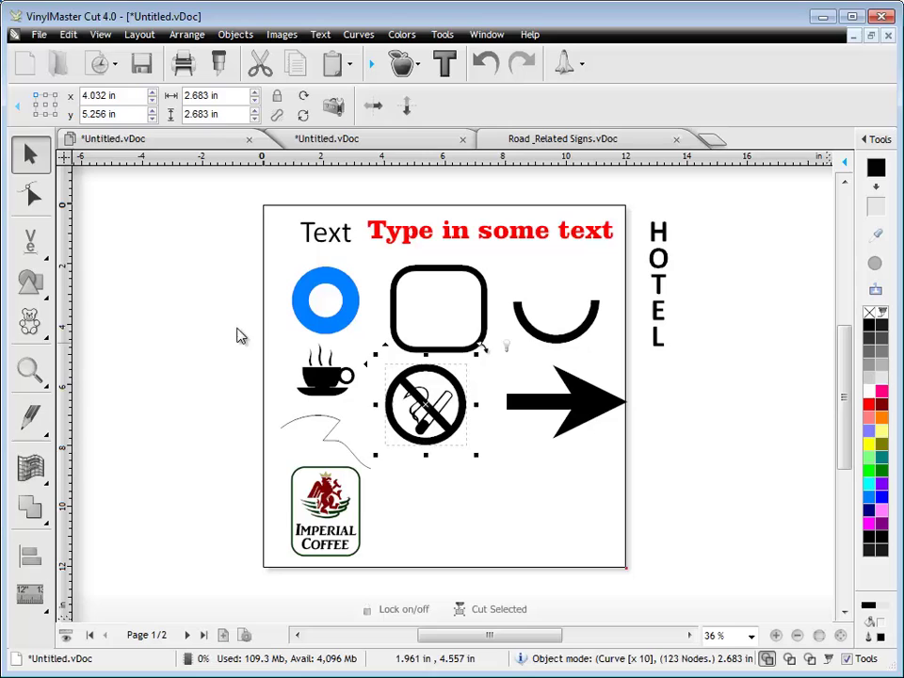
Pick the heart from the Basic Shapes gallery and place it right of the arrow
{"action": "left_click", "coordinate": [34, 323]}
{"action": "mouse_move", "coordinate": [108, 373]}
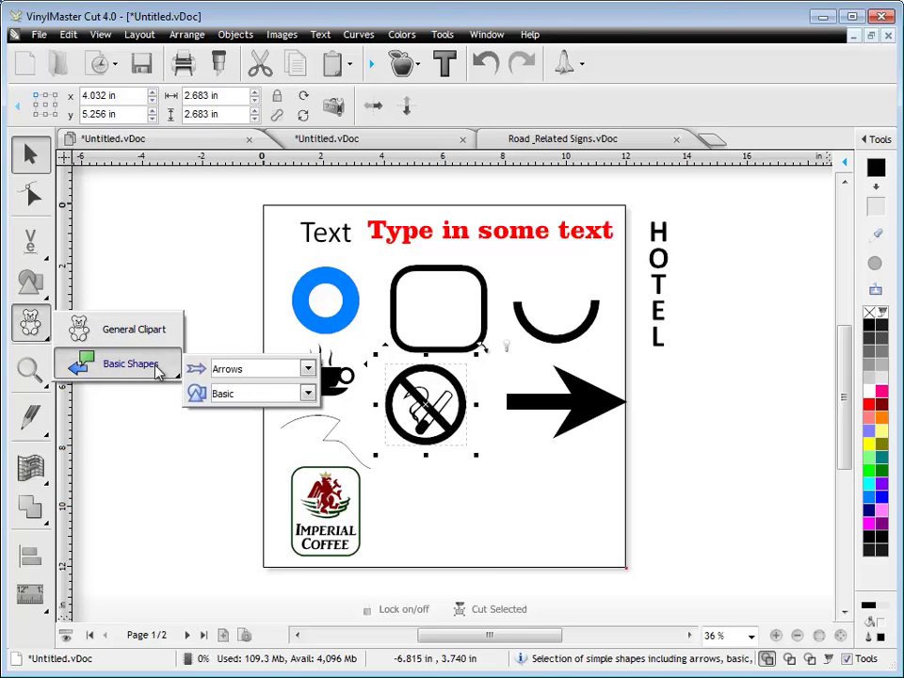
{"action": "left_click", "coordinate": [309, 370]}
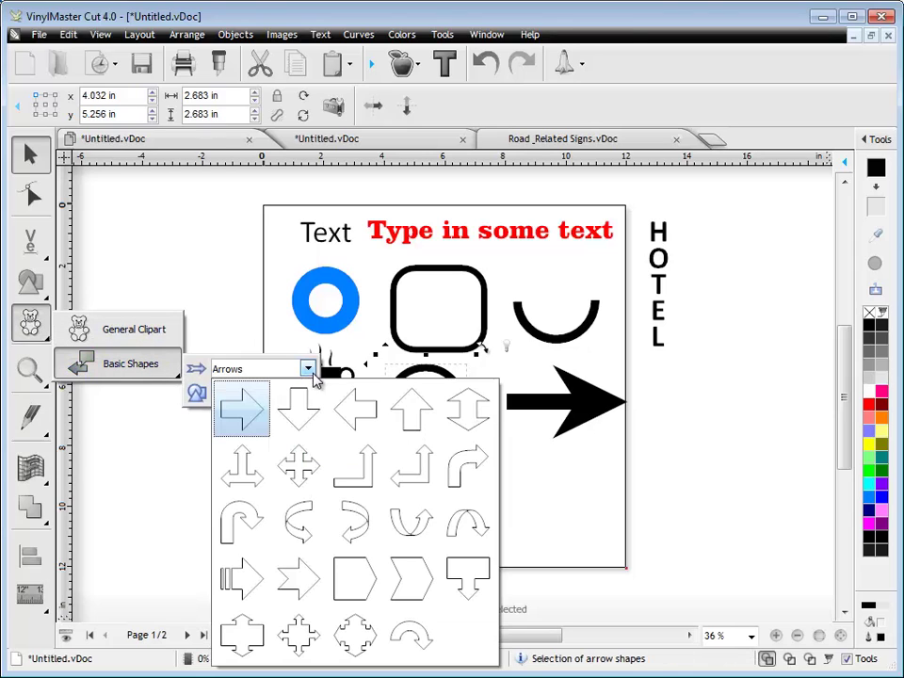
{"action": "left_click", "coordinate": [313, 397]}
{"action": "left_click", "coordinate": [313, 397]}
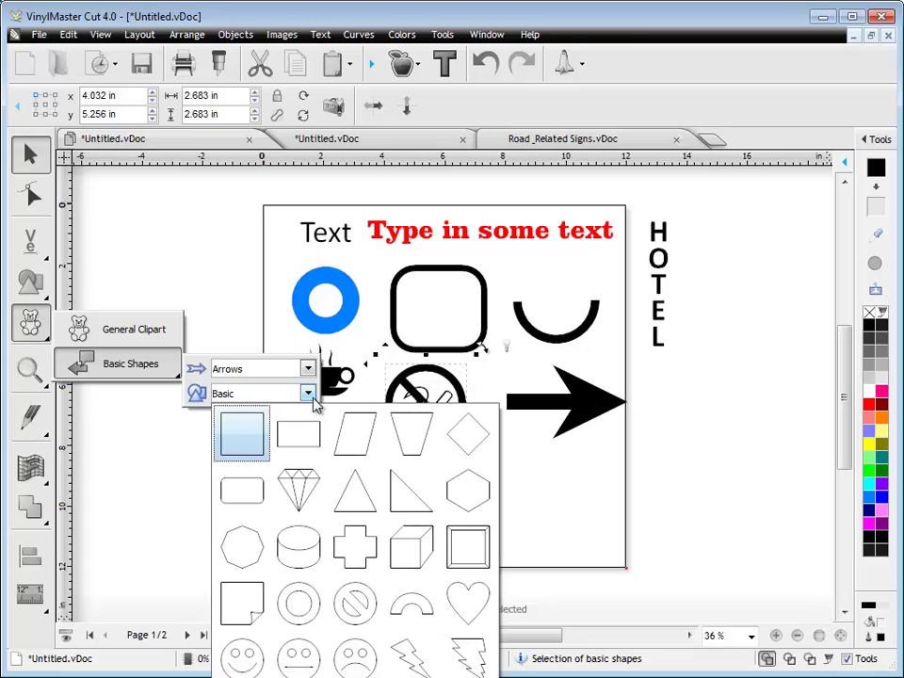
{"action": "mouse_move", "coordinate": [287, 452]}
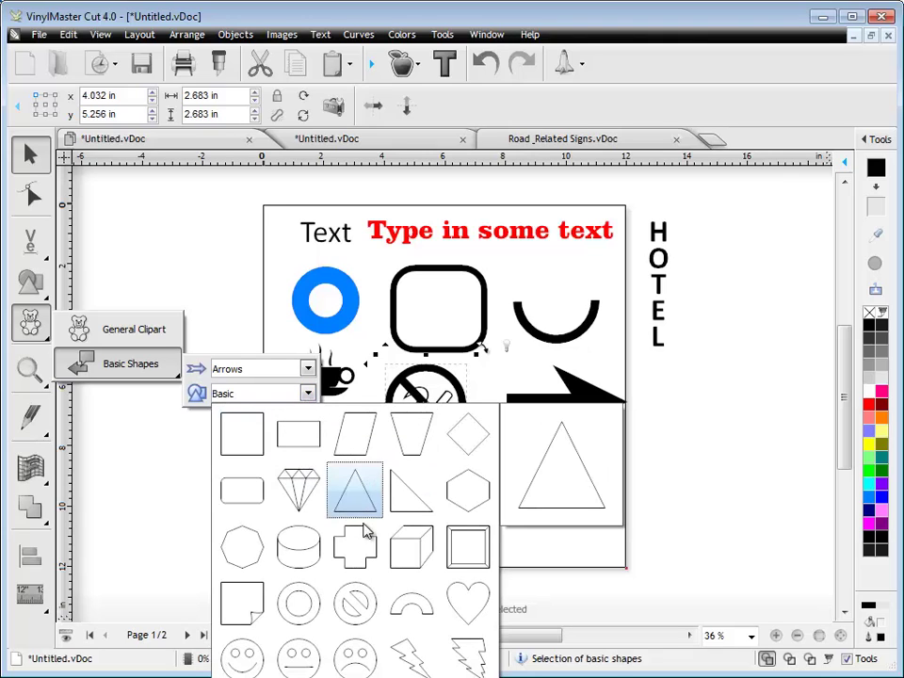
{"action": "left_click", "coordinate": [461, 595]}
{"action": "left_click", "coordinate": [638, 380]}
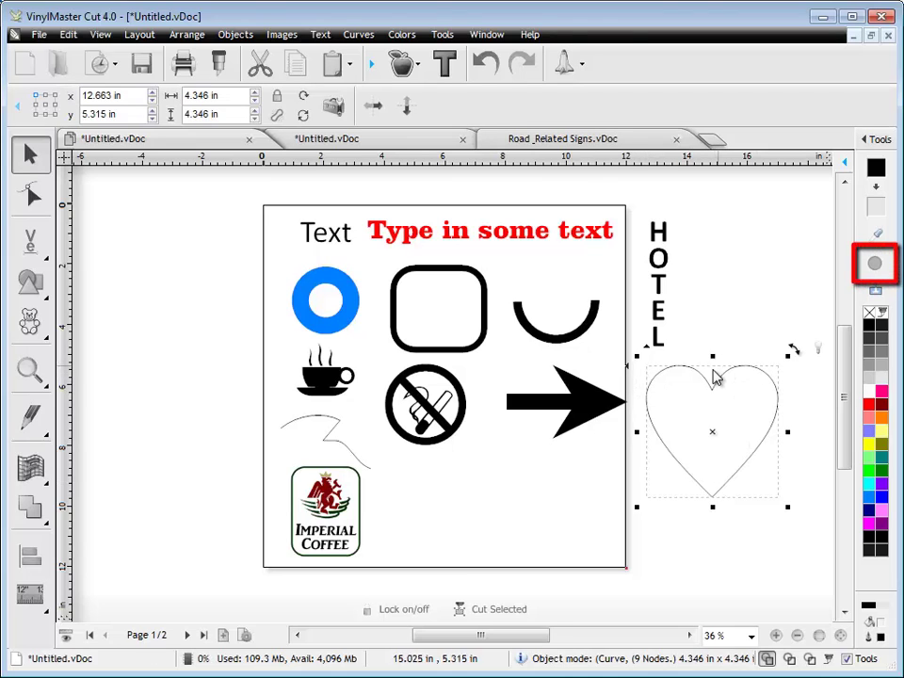
Fill the heart solid black and shrink it to about 3.092 in
{"action": "left_click", "coordinate": [876, 266]}
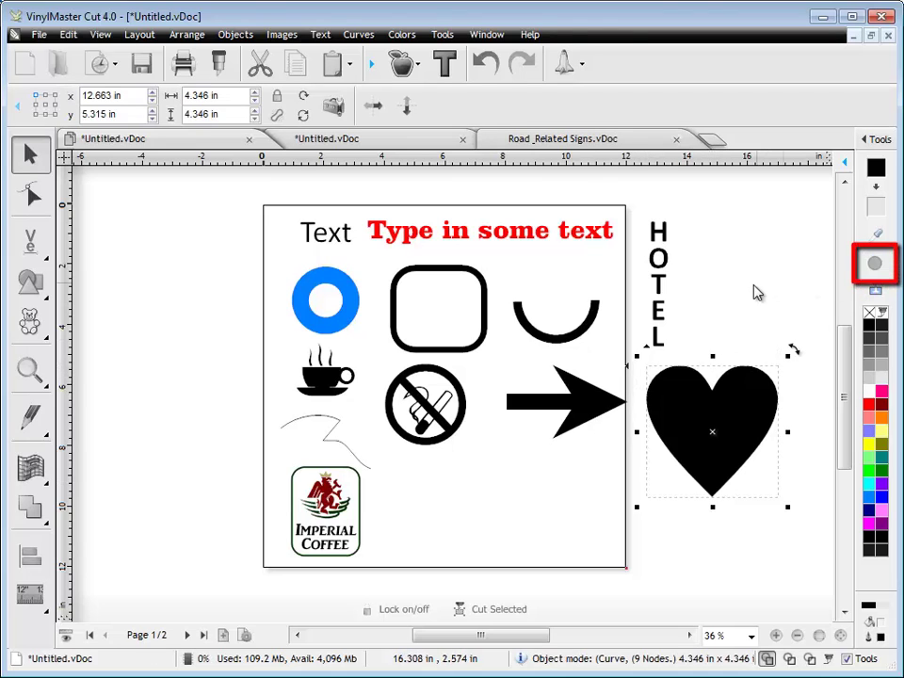
{"action": "left_click", "coordinate": [875, 265]}
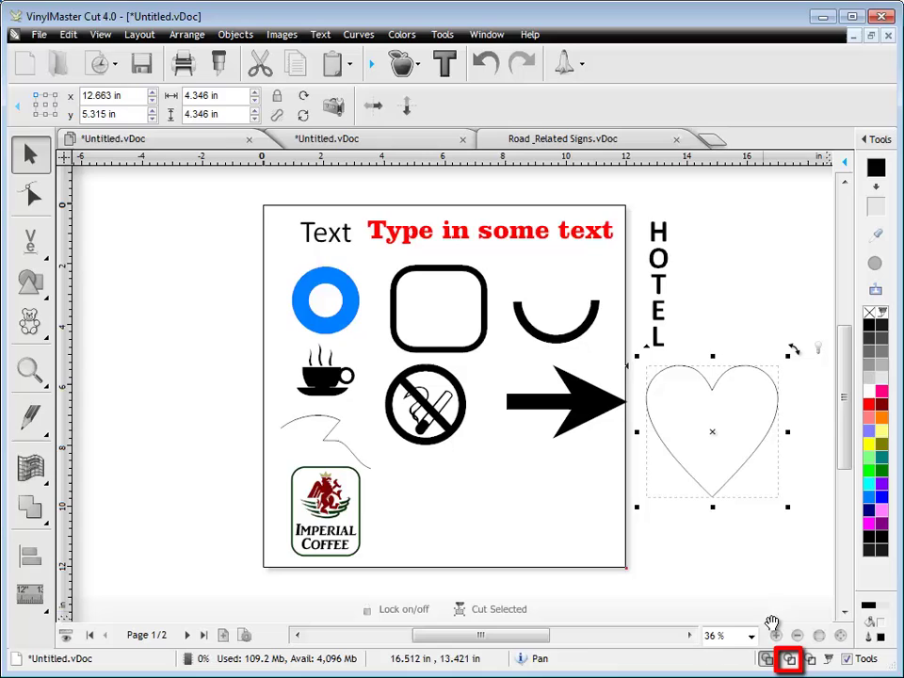
{"action": "left_click", "coordinate": [789, 659]}
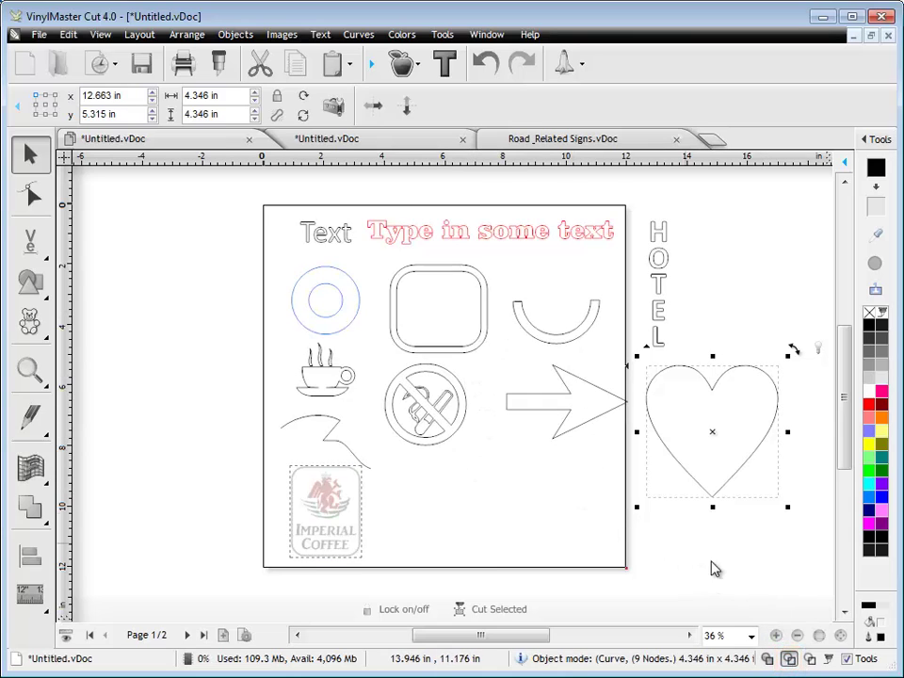
{"action": "left_click", "coordinate": [767, 660]}
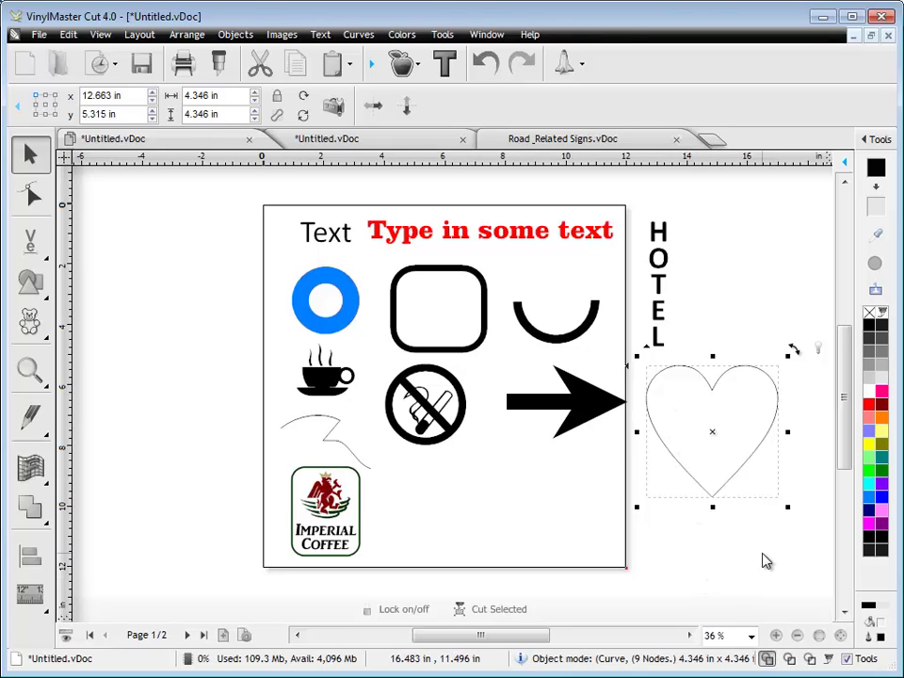
{"action": "left_click", "coordinate": [875, 263]}
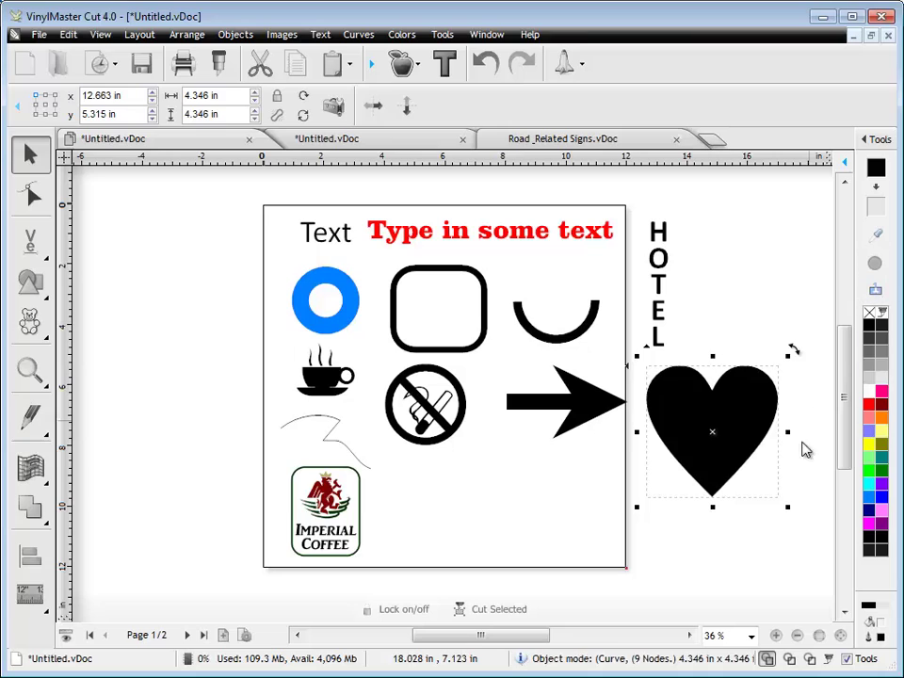
{"action": "left_click_drag", "start_coordinate": [787, 507], "coordinate": [750, 450]}
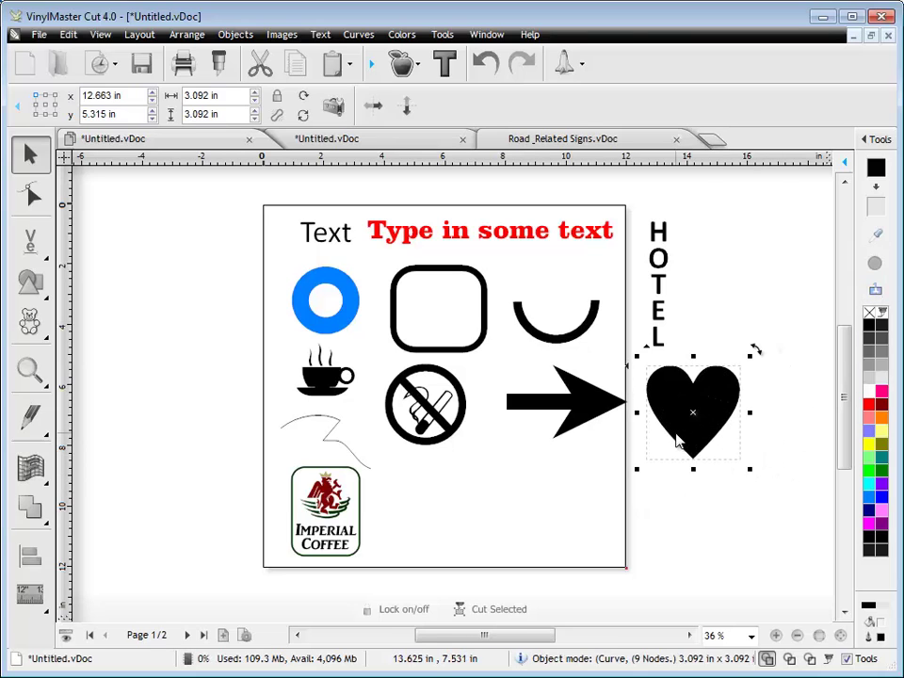
Sketch a freehand stroke below the no-smoking sign
{"action": "left_click", "coordinate": [344, 453]}
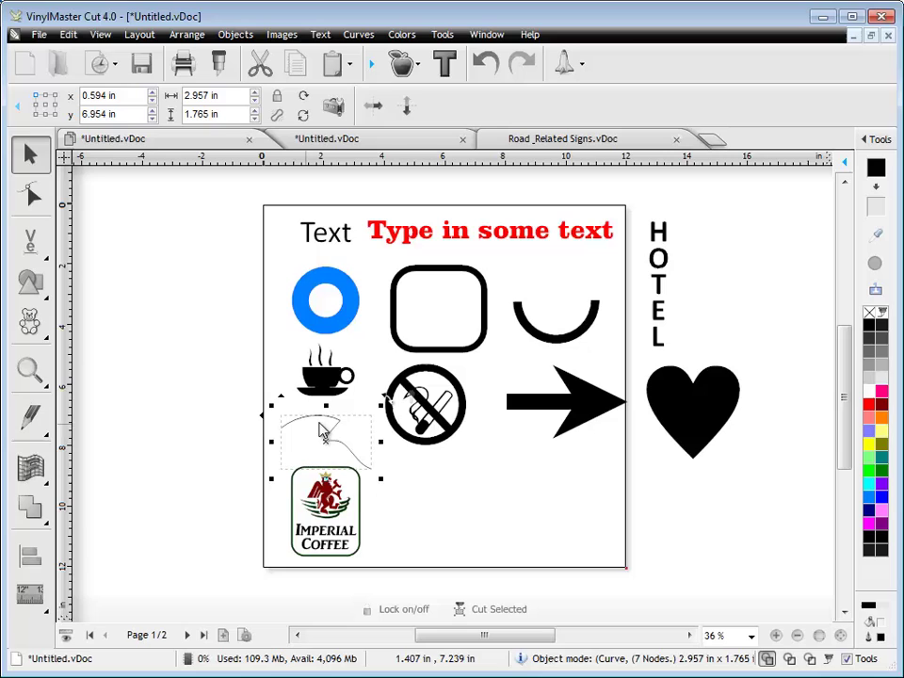
{"action": "left_click", "coordinate": [29, 415]}
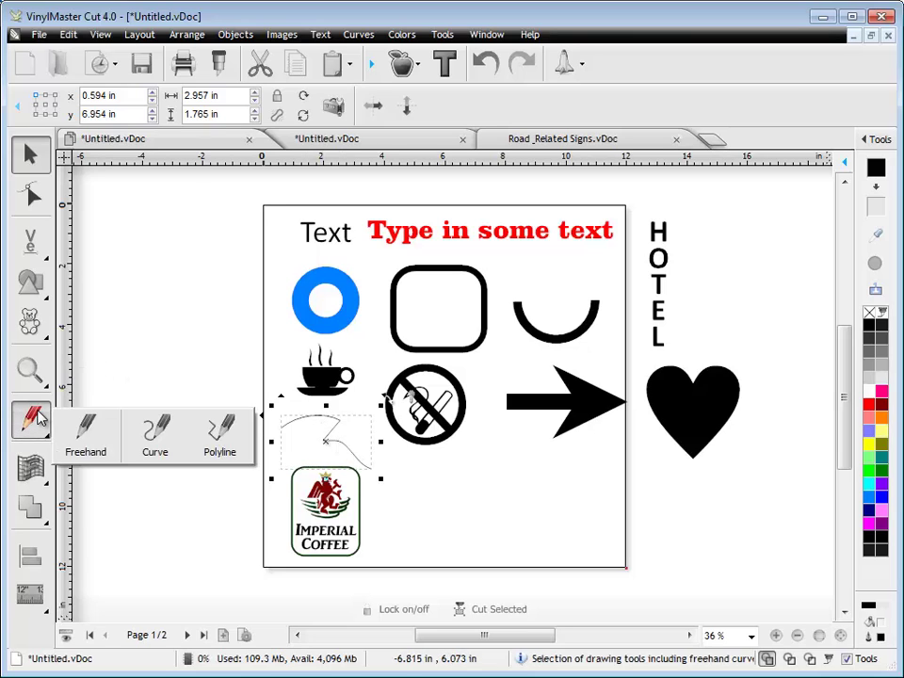
{"action": "left_click", "coordinate": [86, 431]}
{"action": "left_click_drag", "start_coordinate": [502, 441], "coordinate": [461, 510]}
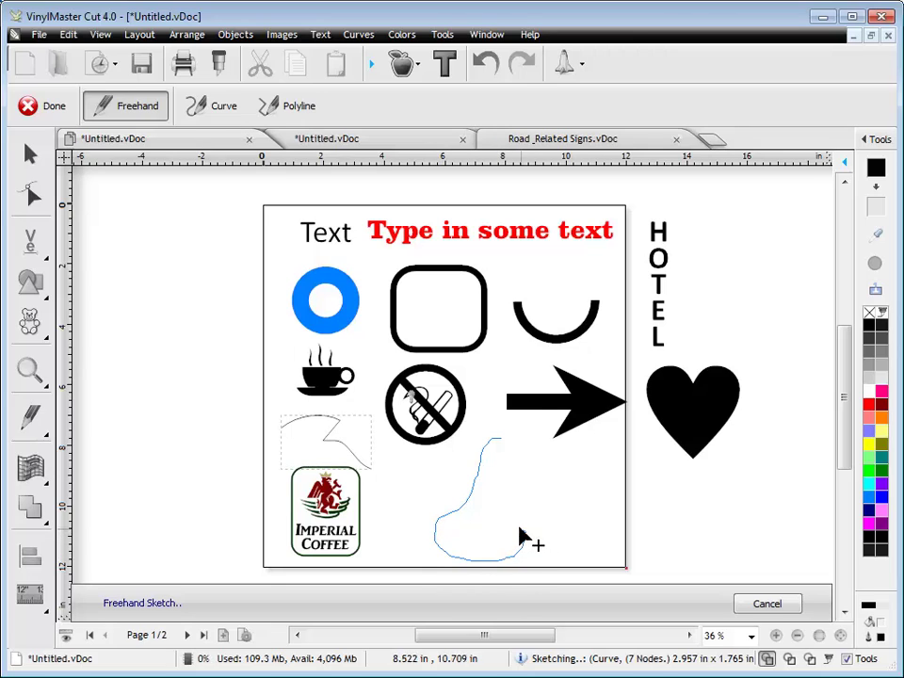
{"action": "left_click_drag", "start_coordinate": [519, 533], "coordinate": [527, 527]}
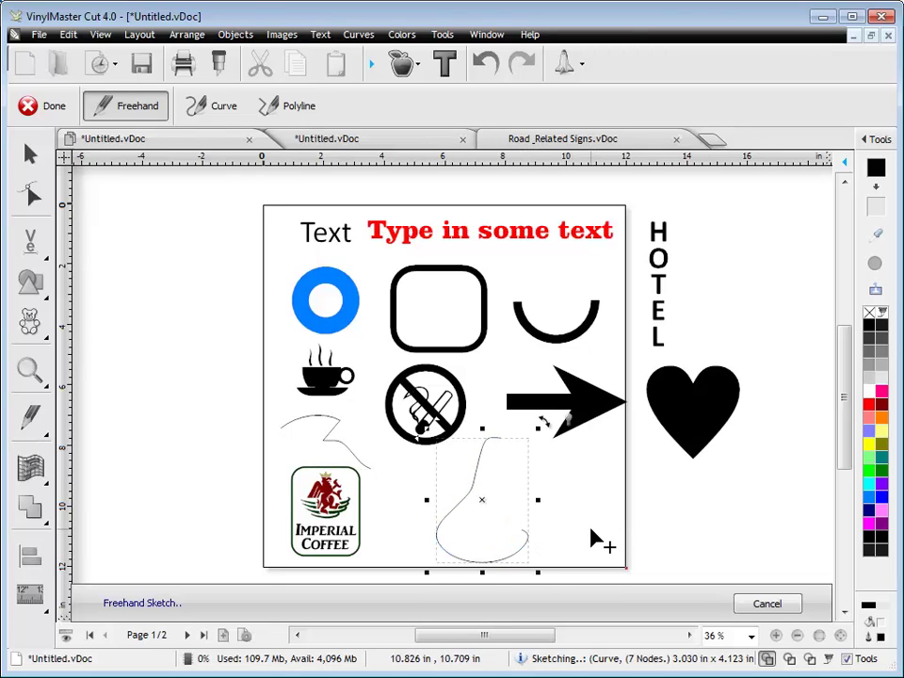
Close the freehand curve into a shape with Node Edit's Close Curve
{"action": "left_click", "coordinate": [30, 194]}
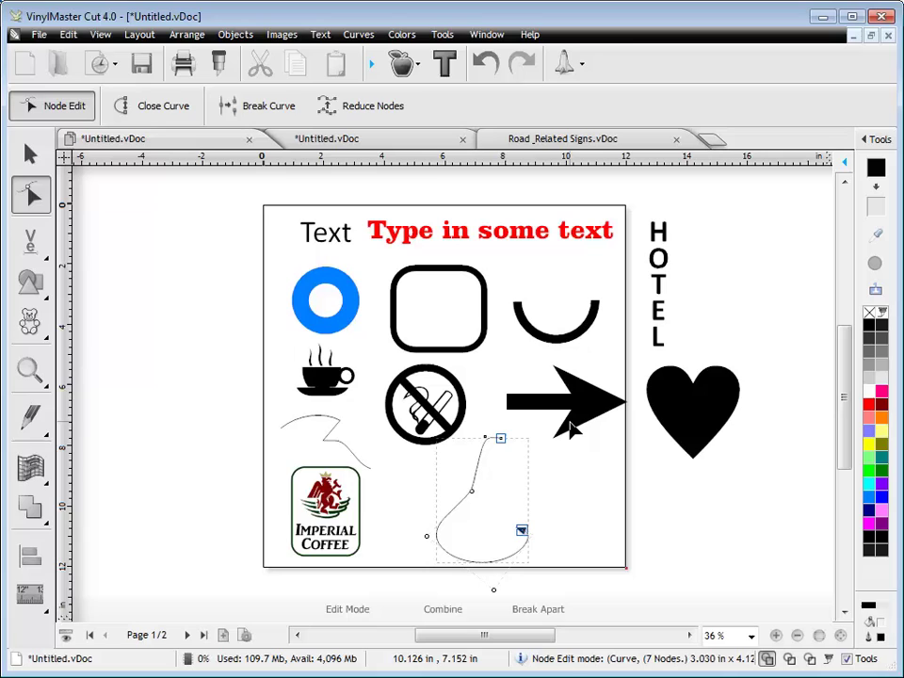
{"action": "left_click", "coordinate": [501, 440]}
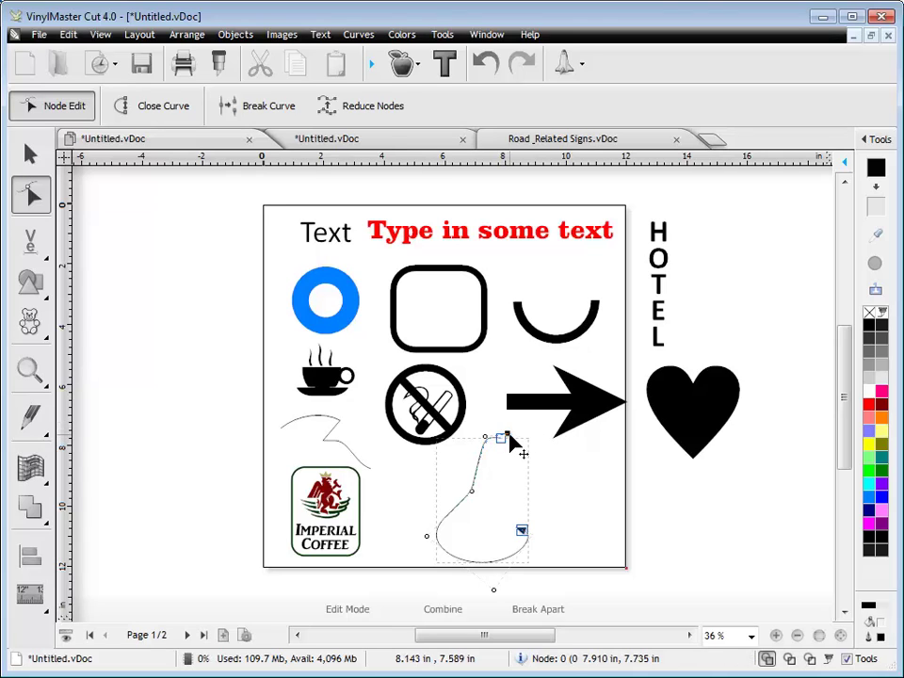
{"action": "left_click", "coordinate": [508, 437]}
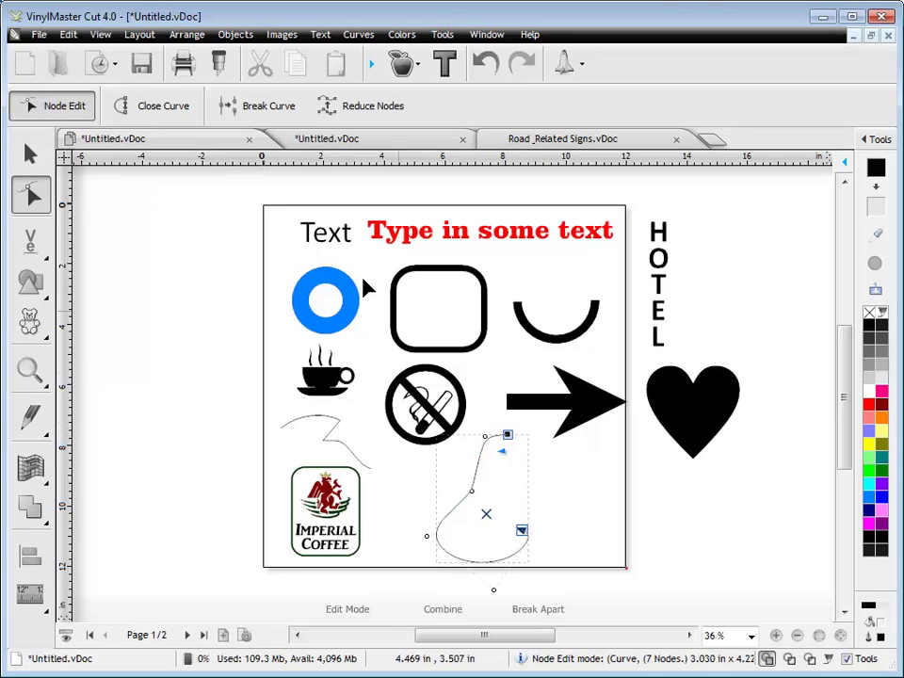
{"action": "left_click", "coordinate": [168, 108]}
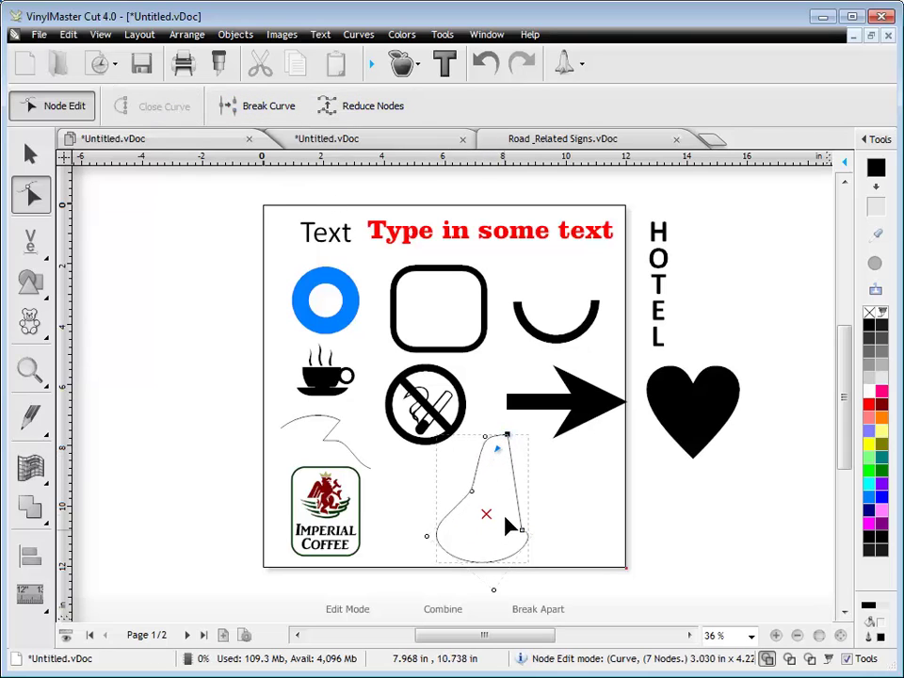
{"action": "left_click", "coordinate": [874, 263]}
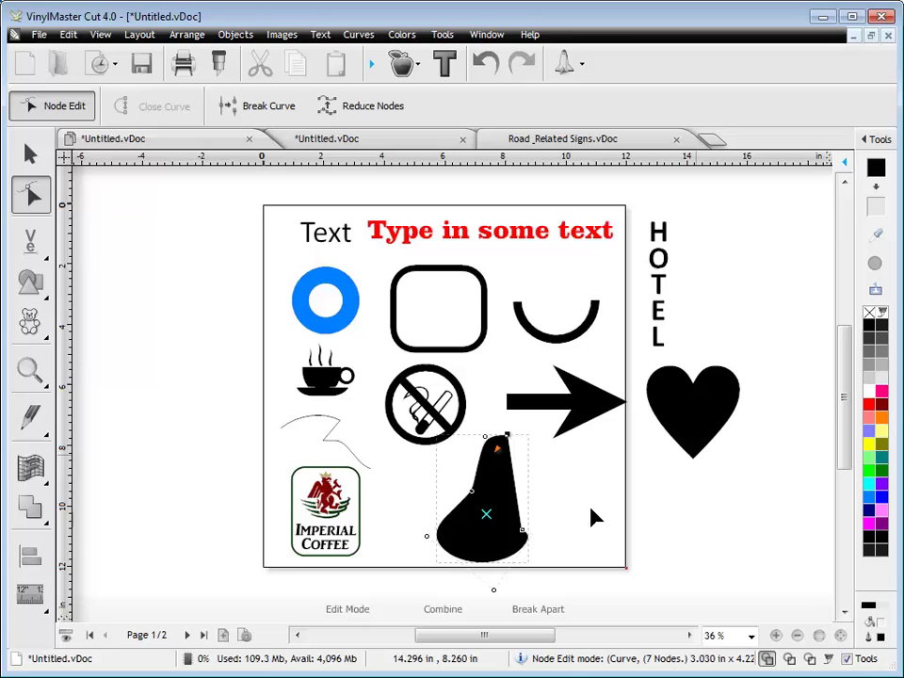
{"action": "left_click", "coordinate": [875, 263]}
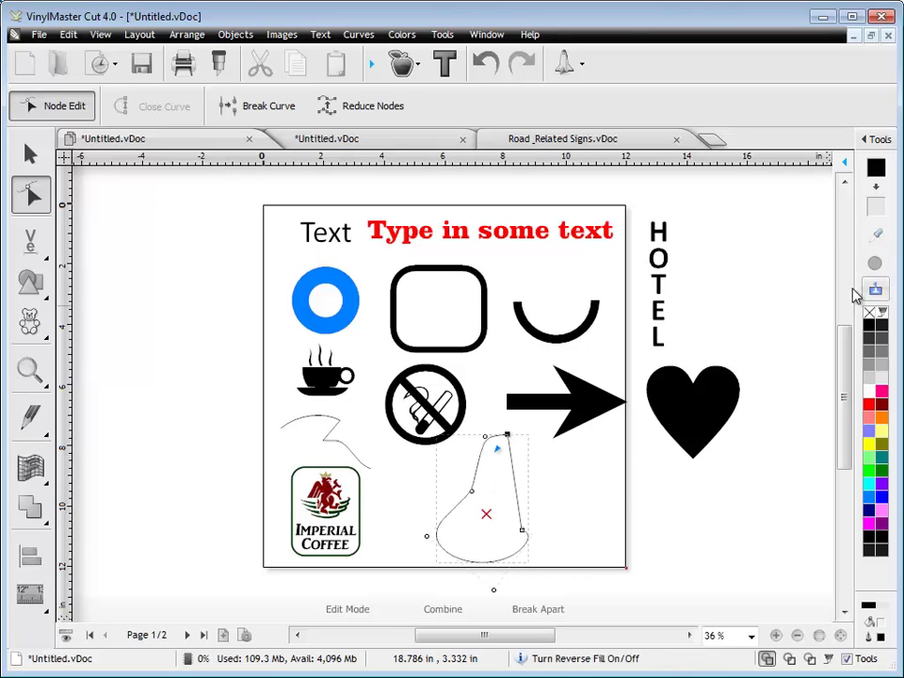
Drag nodes and handles to widen and smoothly curve the shape's left side
{"action": "left_click_drag", "start_coordinate": [472, 491], "coordinate": [387, 476]}
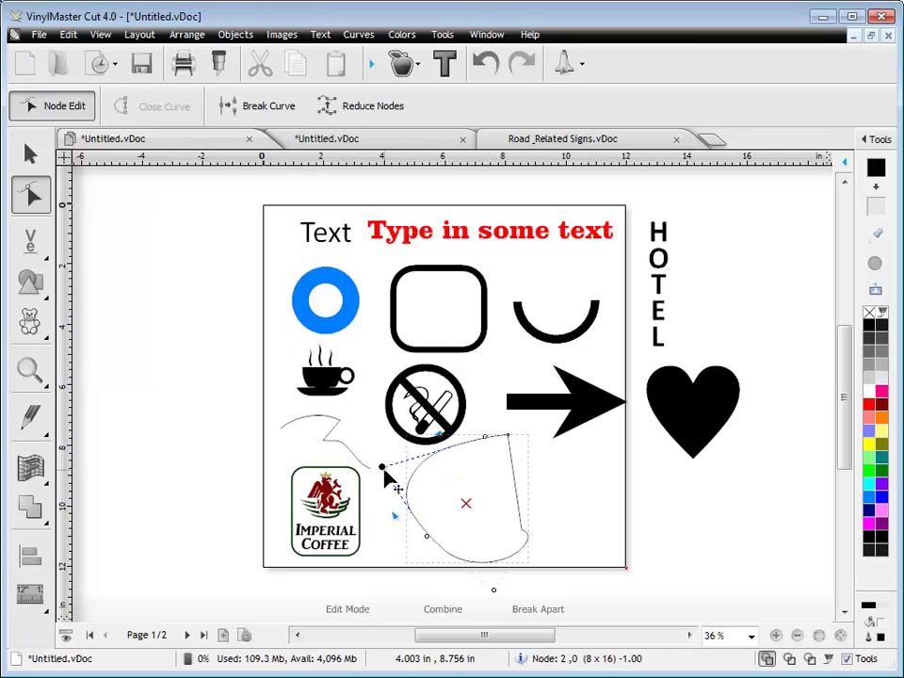
{"action": "left_click", "coordinate": [383, 470]}
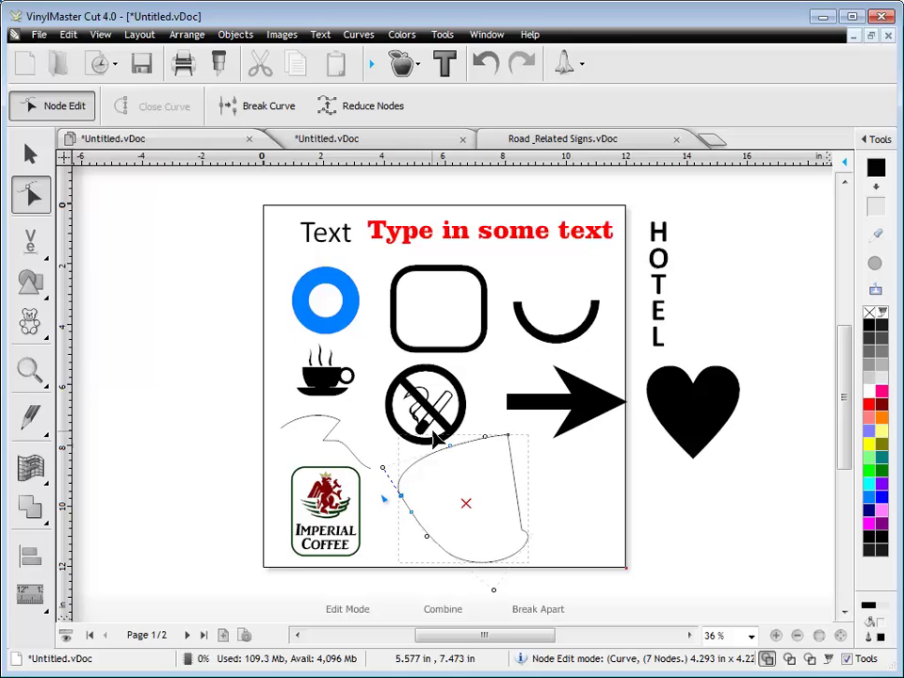
{"action": "left_click_drag", "start_coordinate": [443, 447], "coordinate": [492, 463]}
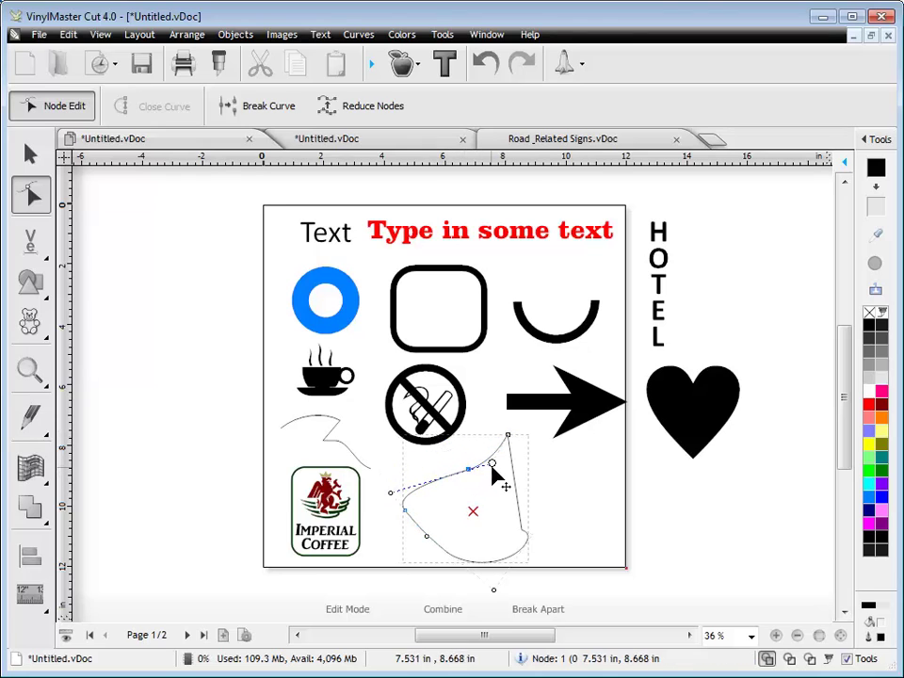
{"action": "left_click_drag", "start_coordinate": [487, 504], "coordinate": [505, 512]}
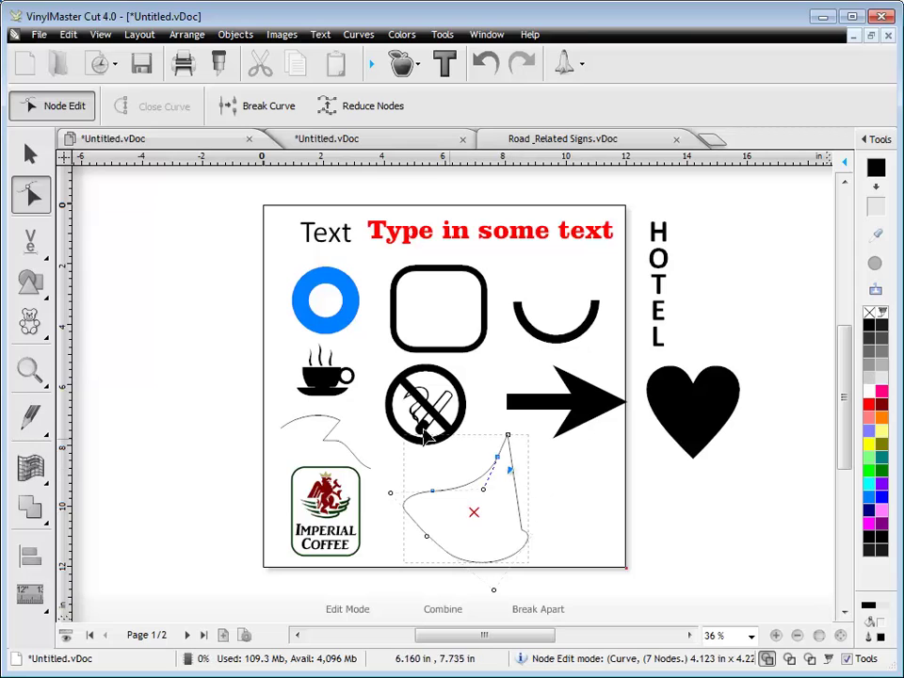
Import Flowesr 01.JPG and place it about 3.441 x 2.294 in left of the page
{"action": "left_click", "coordinate": [35, 162]}
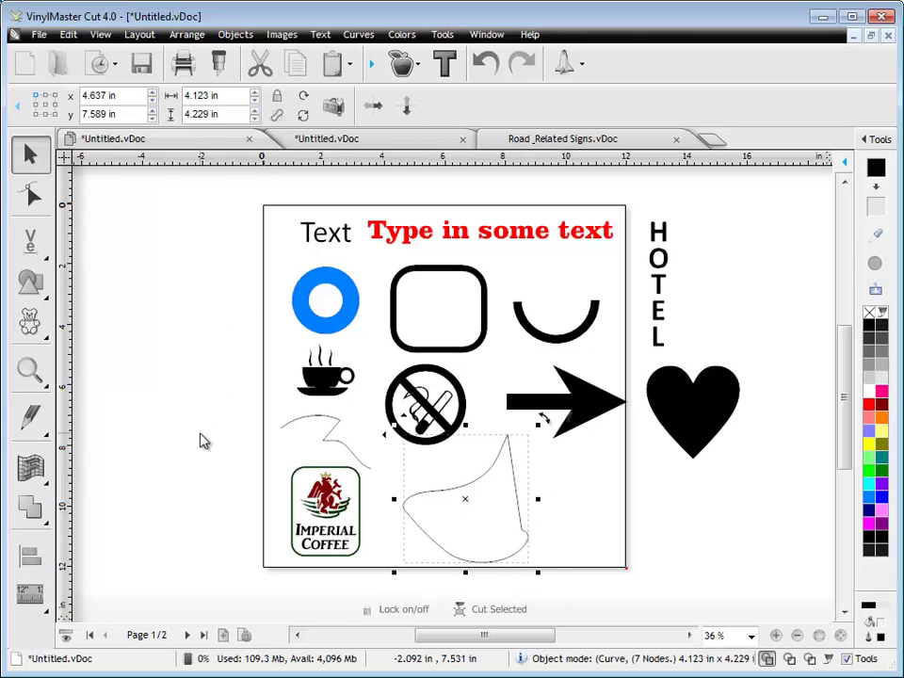
{"action": "left_click", "coordinate": [30, 417]}
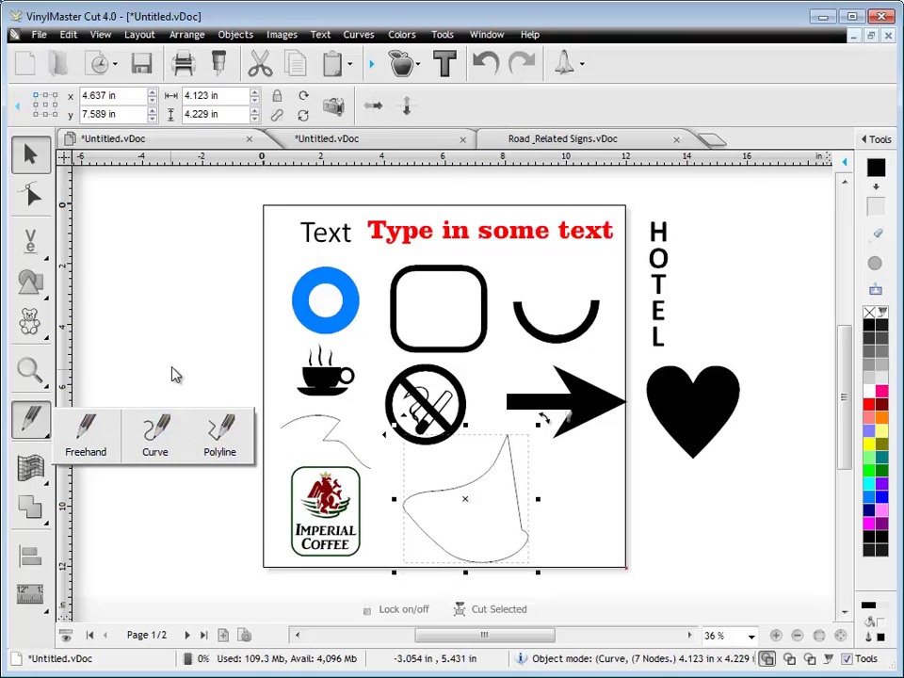
{"action": "left_click", "coordinate": [200, 371]}
{"action": "left_click", "coordinate": [307, 468]}
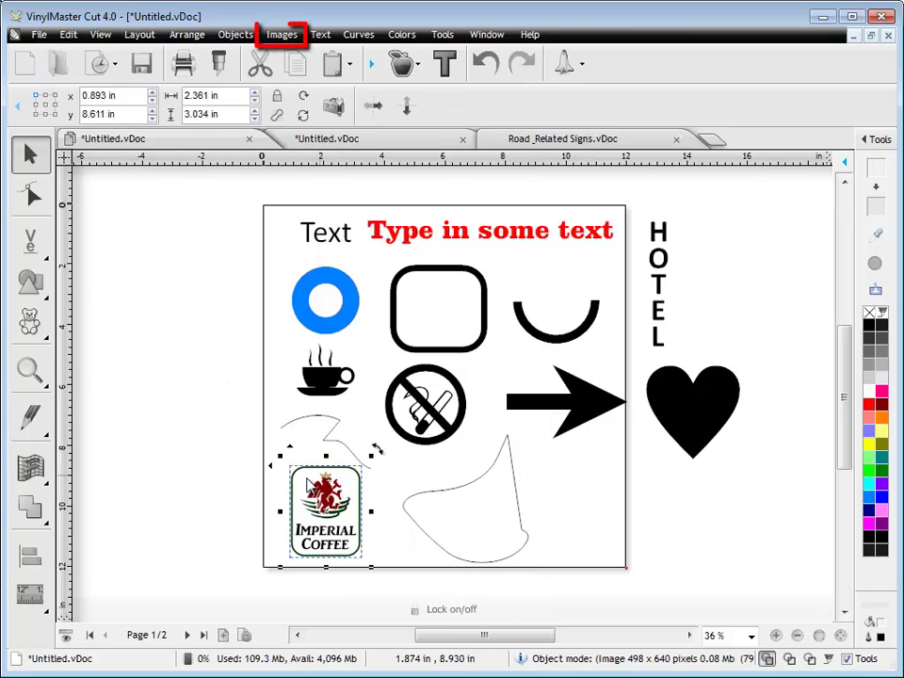
{"action": "left_click", "coordinate": [292, 36]}
{"action": "left_click", "coordinate": [296, 57]}
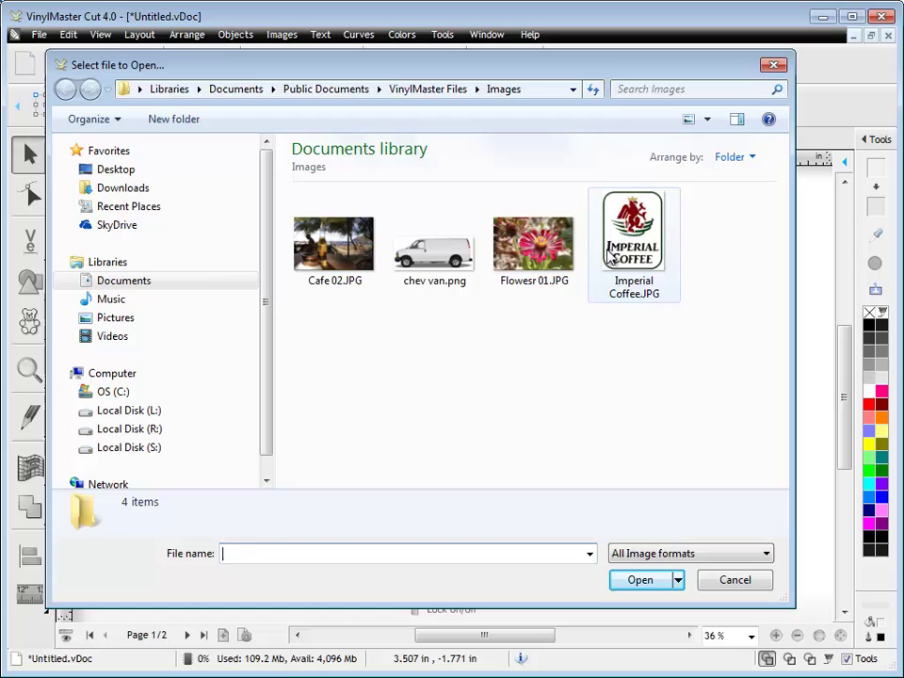
{"action": "left_click", "coordinate": [534, 247]}
{"action": "left_click", "coordinate": [663, 582]}
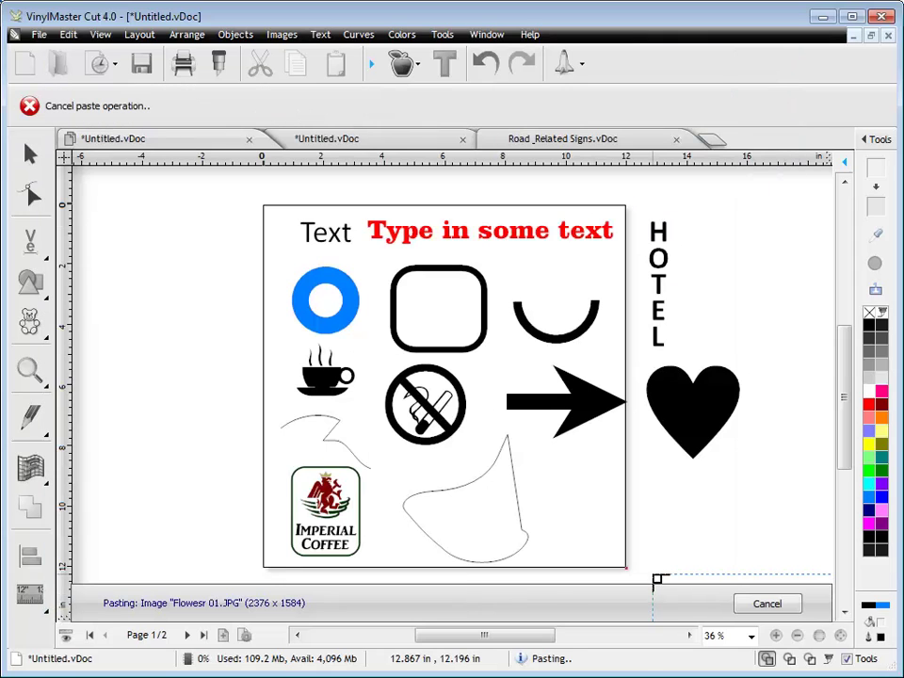
{"action": "left_click_drag", "start_coordinate": [125, 228], "coordinate": [229, 297]}
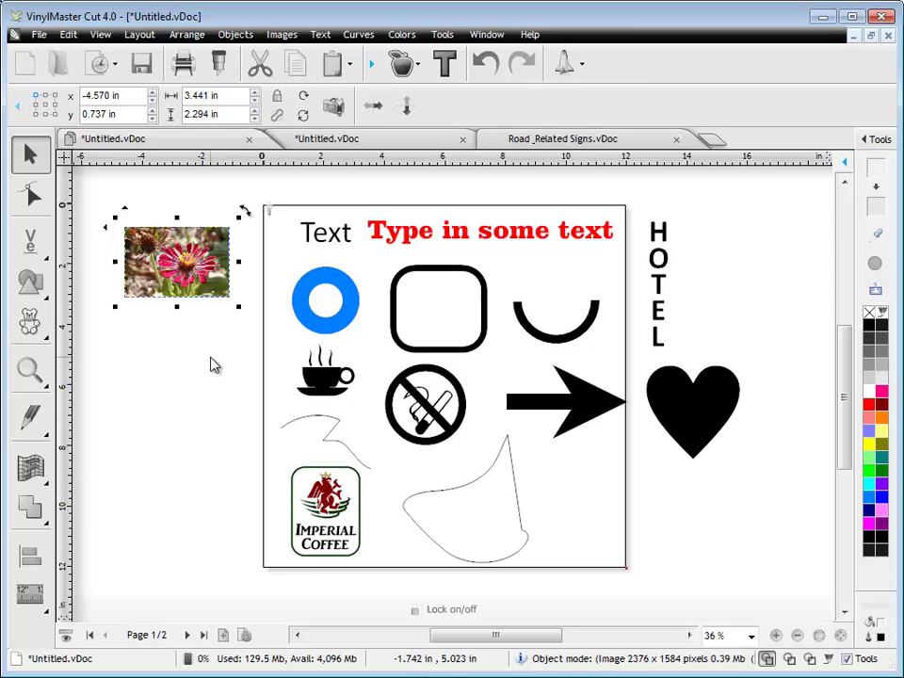
Add a Flag envelope to the flower photo and bend its bottom edge into a wave
{"action": "left_click", "coordinate": [30, 466]}
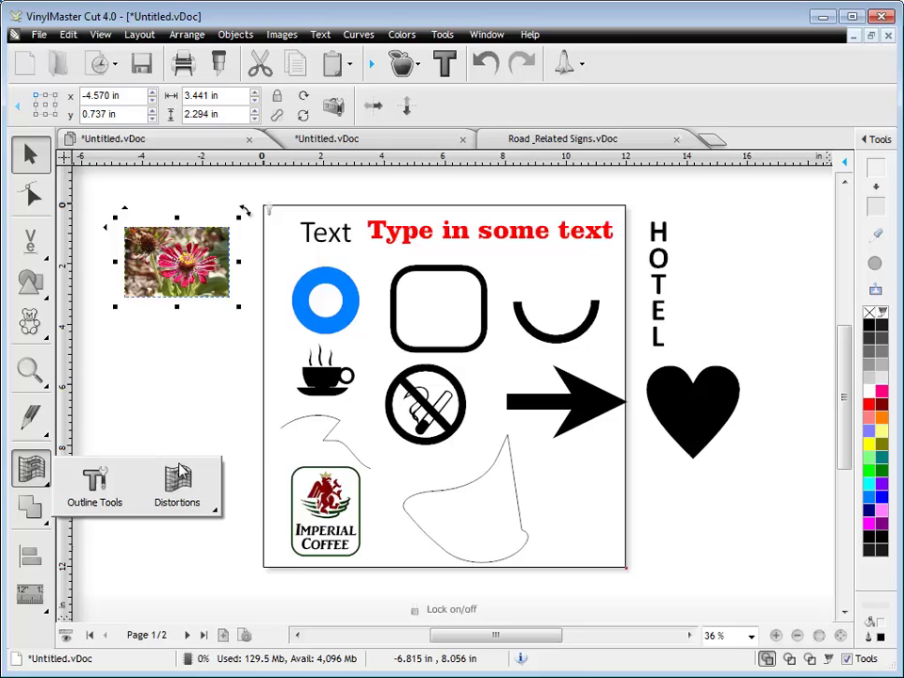
{"action": "mouse_move", "coordinate": [198, 483]}
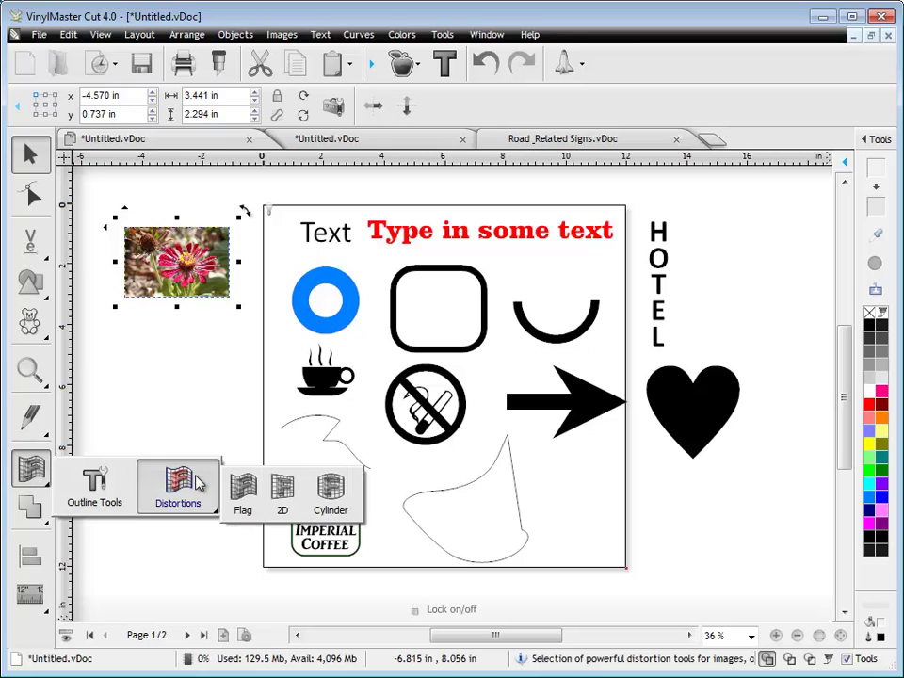
{"action": "left_click", "coordinate": [282, 492]}
{"action": "mouse_move", "coordinate": [164, 298]}
{"action": "left_mouse_down"}
{"action": "mouse_move", "coordinate": [208, 313]}
{"action": "mouse_move", "coordinate": [203, 329]}
{"action": "left_mouse_up"}
{"action": "left_click_drag", "start_coordinate": [230, 253], "coordinate": [236, 258]}
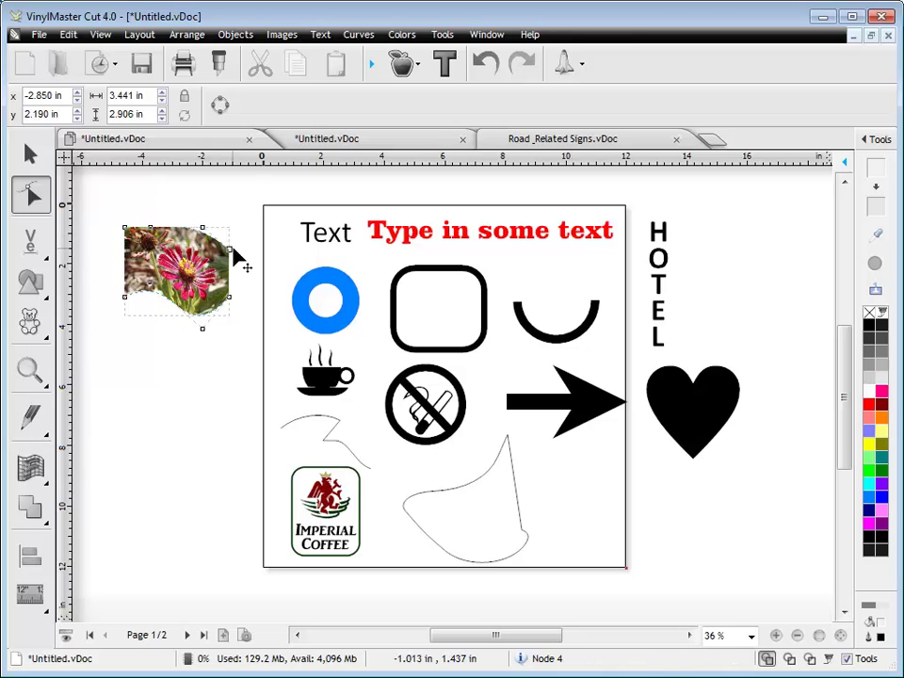
{"action": "left_click", "coordinate": [31, 154]}
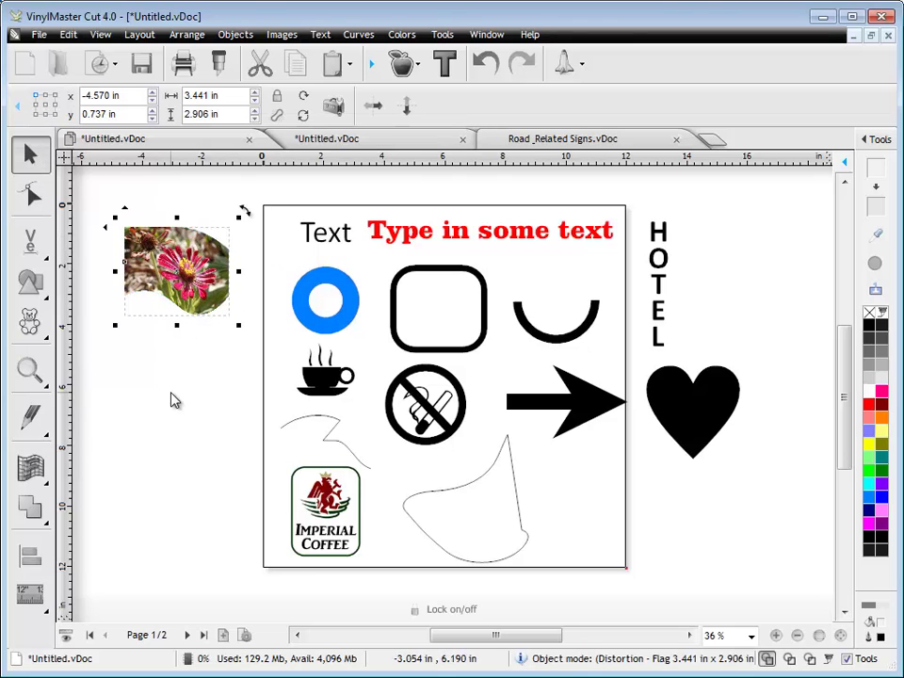
Skew the black arrow with a perspective distortion and move it below the heart
{"action": "left_click", "coordinate": [546, 403]}
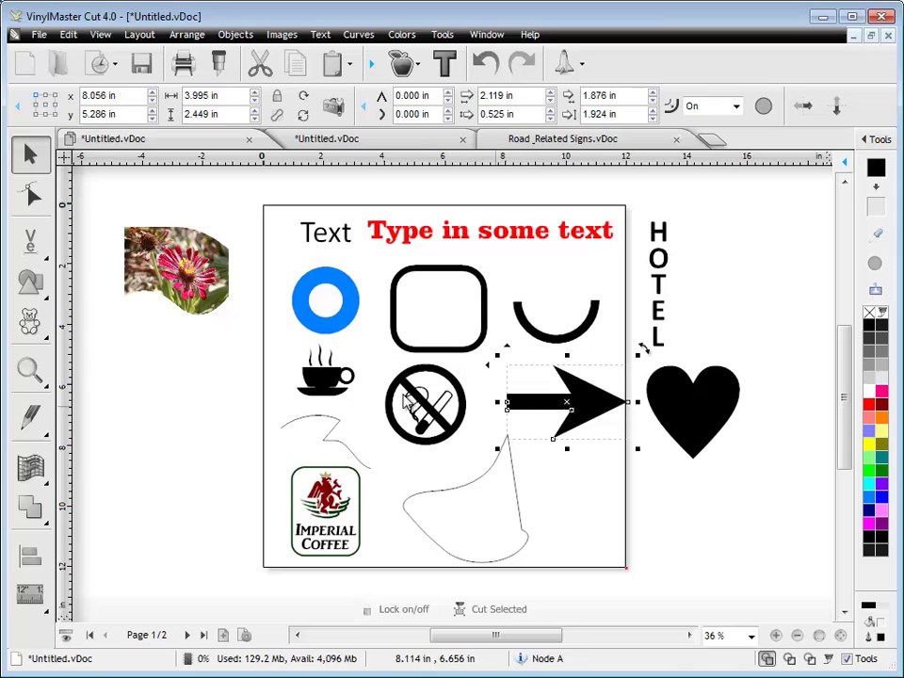
{"action": "left_click", "coordinate": [32, 468]}
{"action": "left_click", "coordinate": [182, 481]}
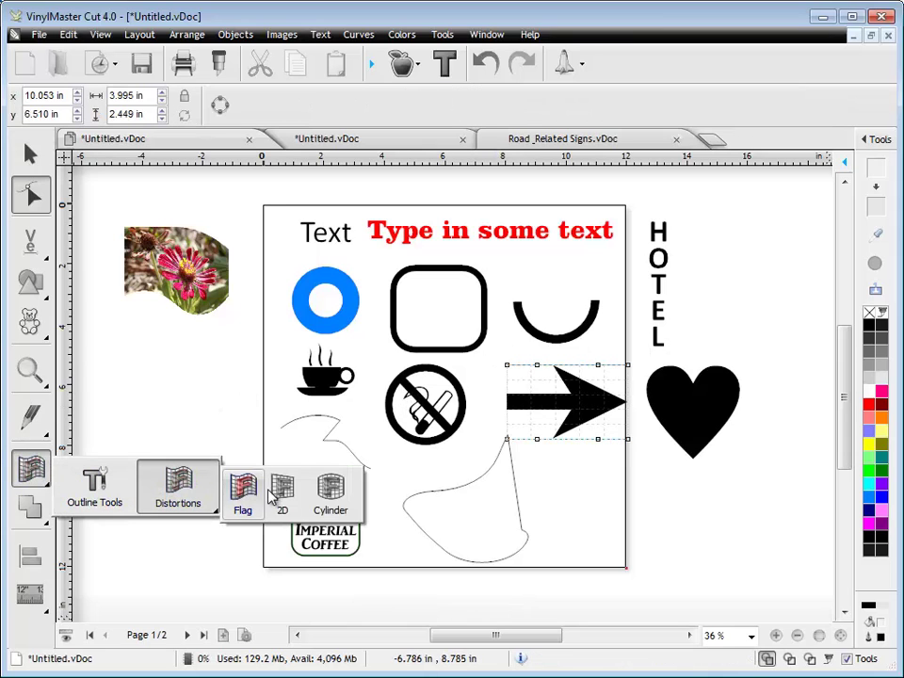
{"action": "left_click_drag", "start_coordinate": [507, 441], "coordinate": [480, 482]}
{"action": "left_click_drag", "start_coordinate": [577, 422], "coordinate": [658, 530]}
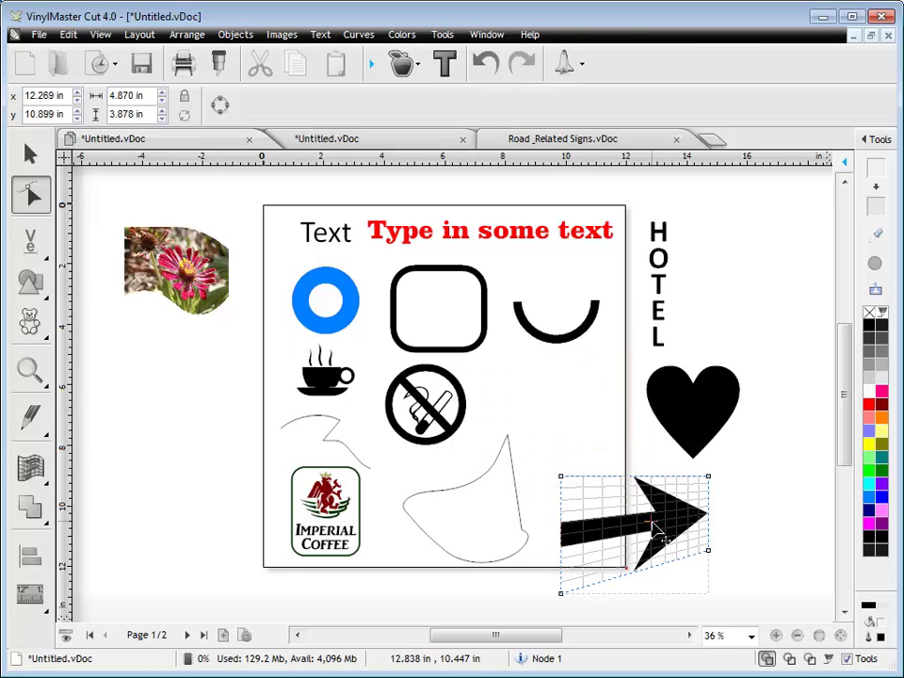
{"action": "left_click", "coordinate": [46, 150]}
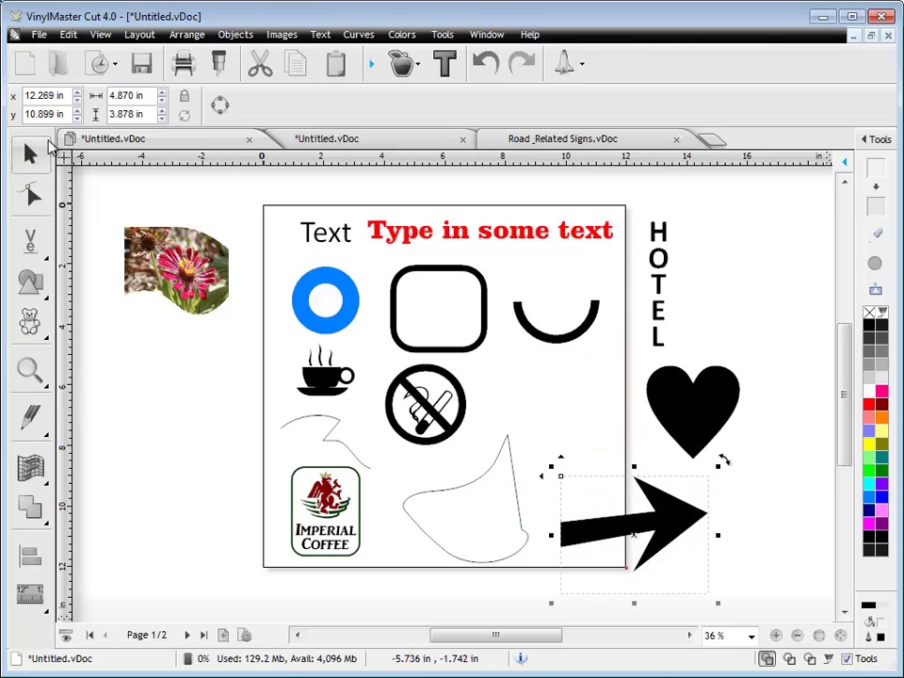
Duplicate the arrow, mirror the copy to point left, and overlap the two
{"action": "left_click", "coordinate": [372, 65]}
{"action": "left_click", "coordinate": [399, 76]}
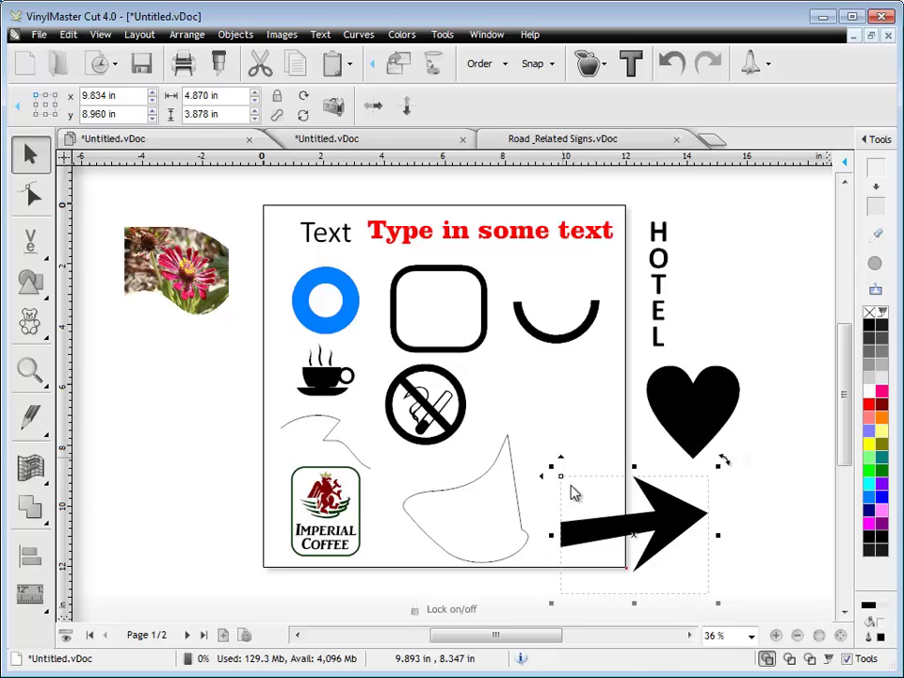
{"action": "left_click_drag", "start_coordinate": [540, 478], "coordinate": [624, 481]}
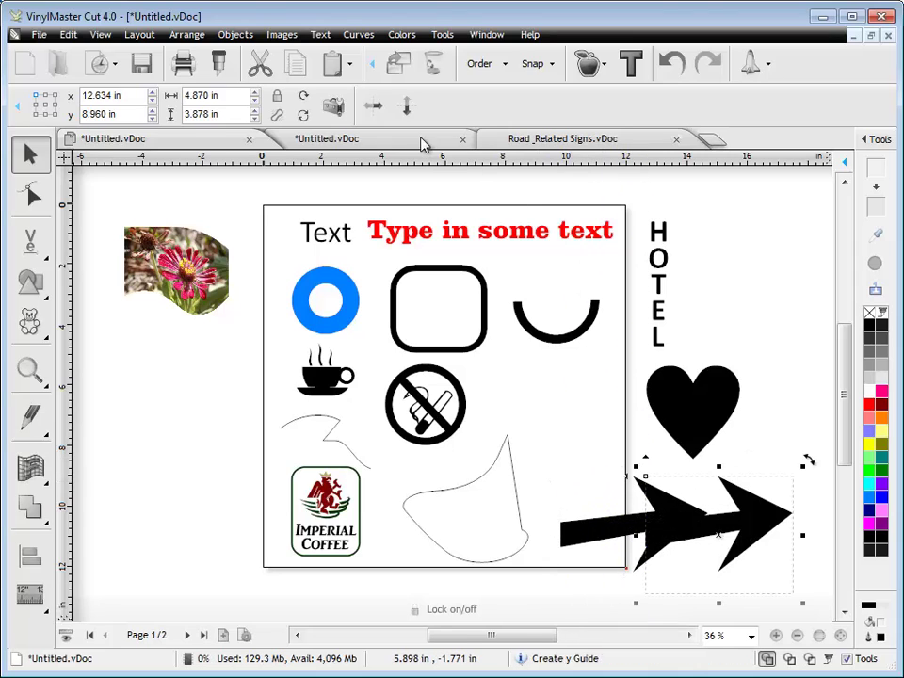
{"action": "left_click", "coordinate": [374, 108]}
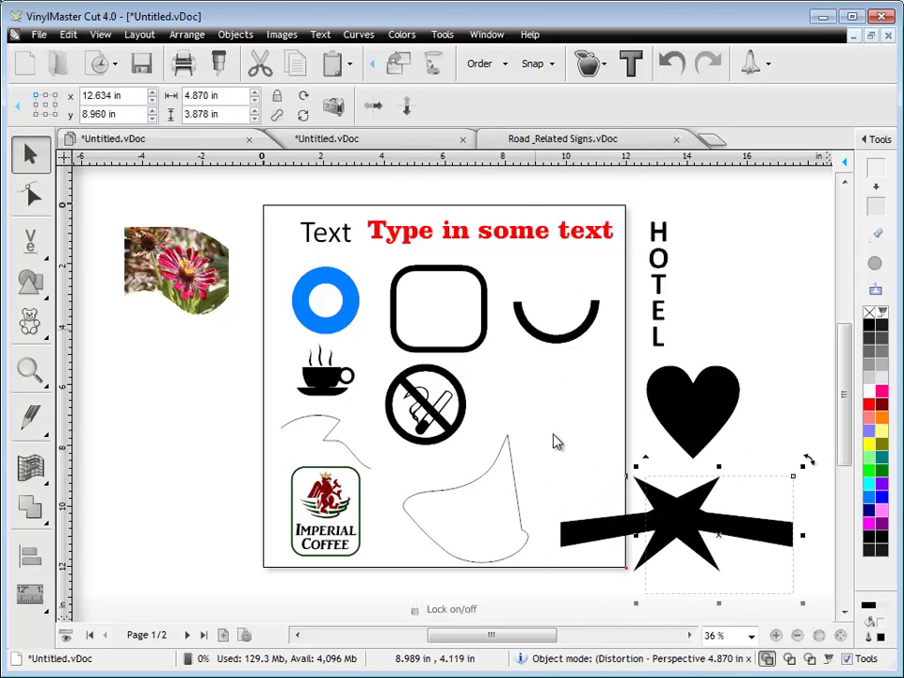
{"action": "left_click", "coordinate": [569, 544]}
{"action": "mouse_move", "coordinate": [556, 491]}
{"action": "left_mouse_down"}
{"action": "mouse_move", "coordinate": [529, 481]}
{"action": "mouse_move", "coordinate": [544, 491]}
{"action": "left_mouse_up"}
Weld both arrows into one shape and return to Solid View
{"action": "left_click", "coordinate": [561, 436]}
{"action": "left_click", "coordinate": [789, 658]}
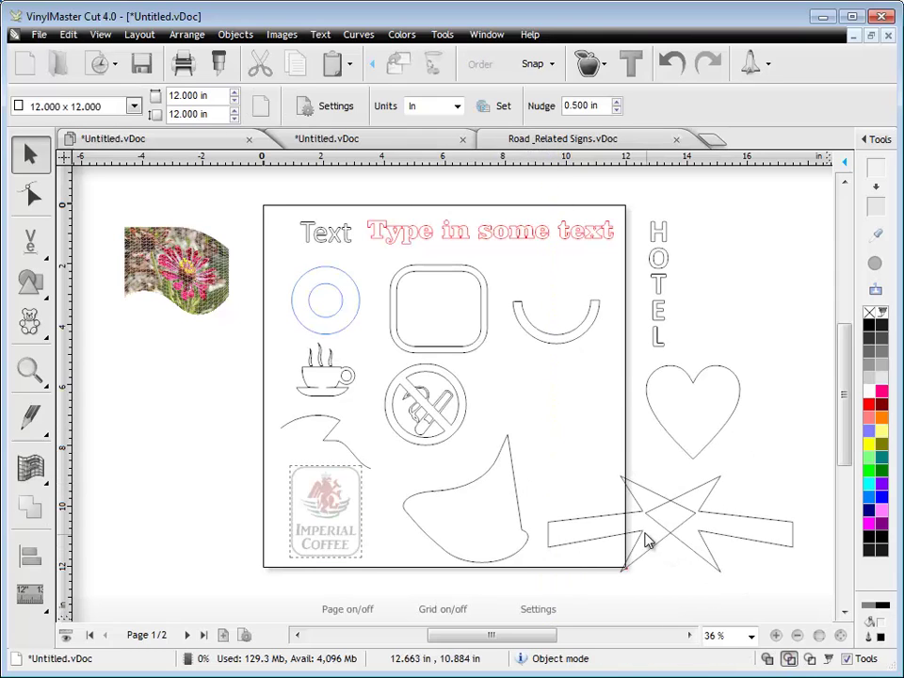
{"action": "left_click", "coordinate": [702, 538]}
{"action": "left_click", "coordinate": [747, 538], "text": "shift"}
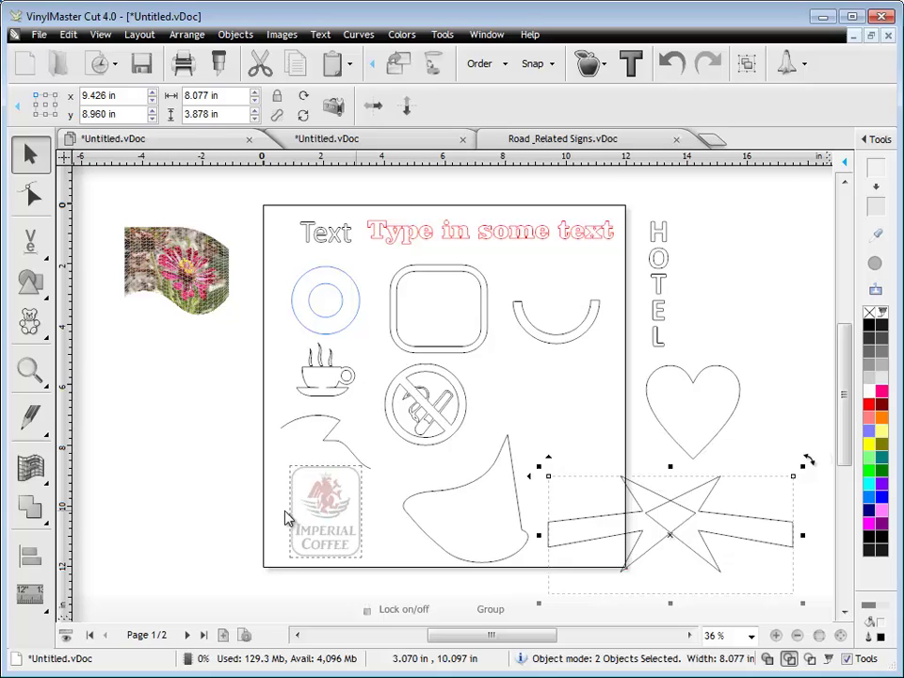
{"action": "left_click", "coordinate": [31, 509]}
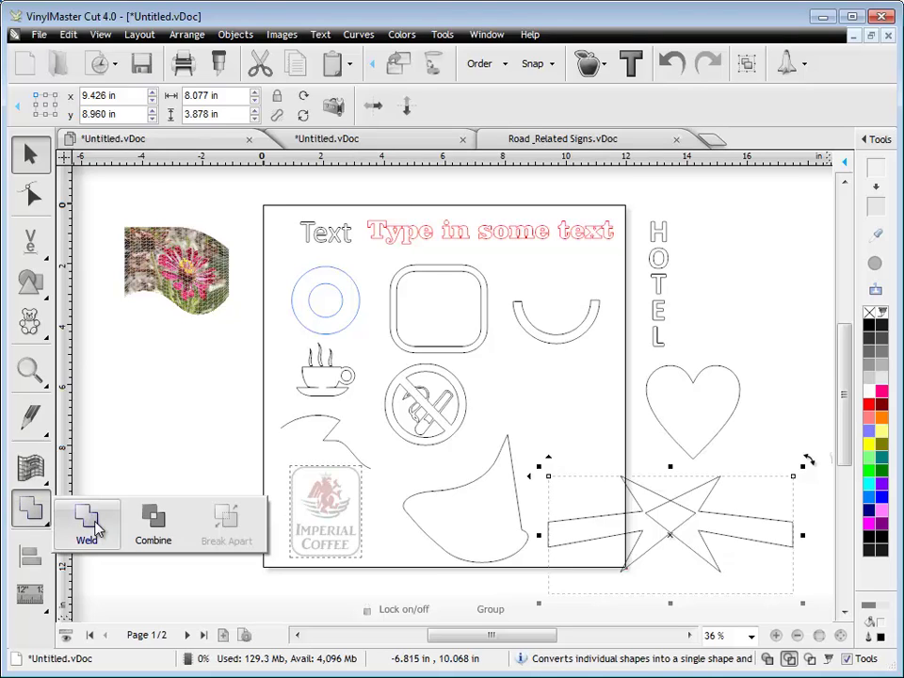
{"action": "left_click", "coordinate": [88, 527]}
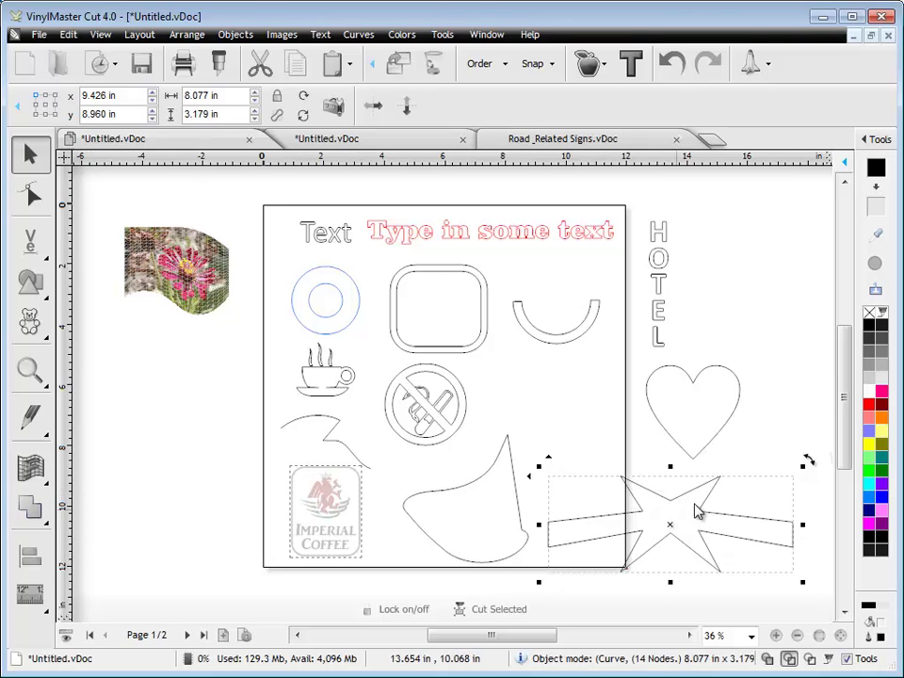
{"action": "left_click", "coordinate": [767, 659]}
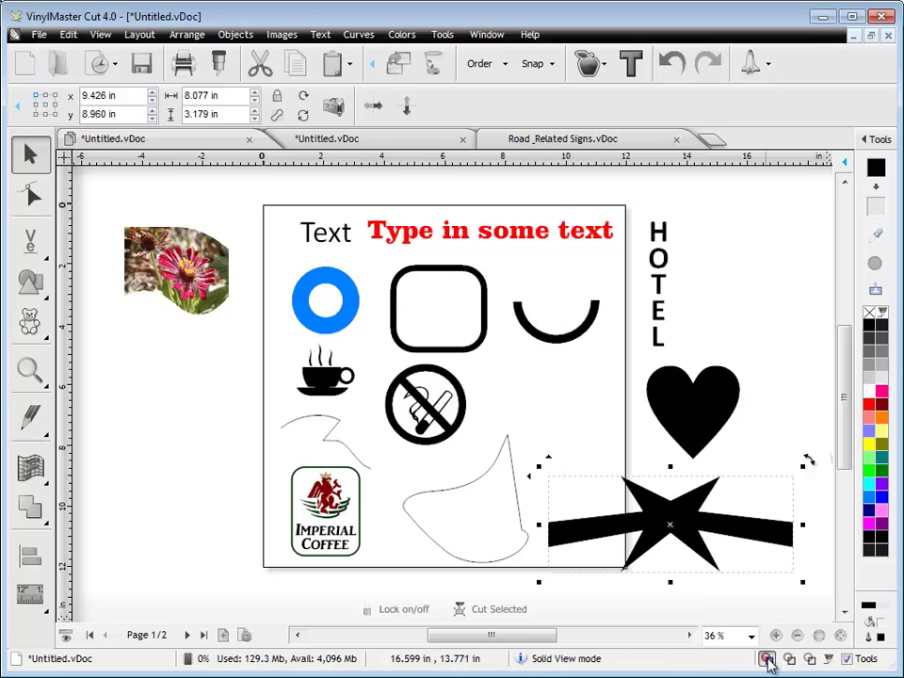
{"action": "left_click", "coordinate": [197, 489]}
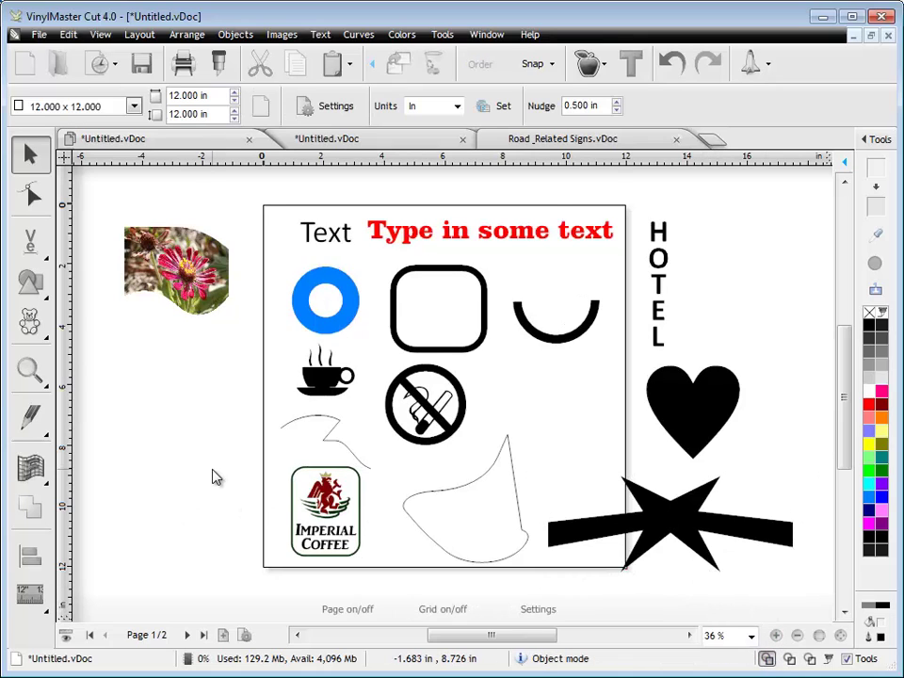
Open Sample Sign 05a.vDoc, show Object Manager & Properties, and select all four balls
{"action": "left_click", "coordinate": [101, 74]}
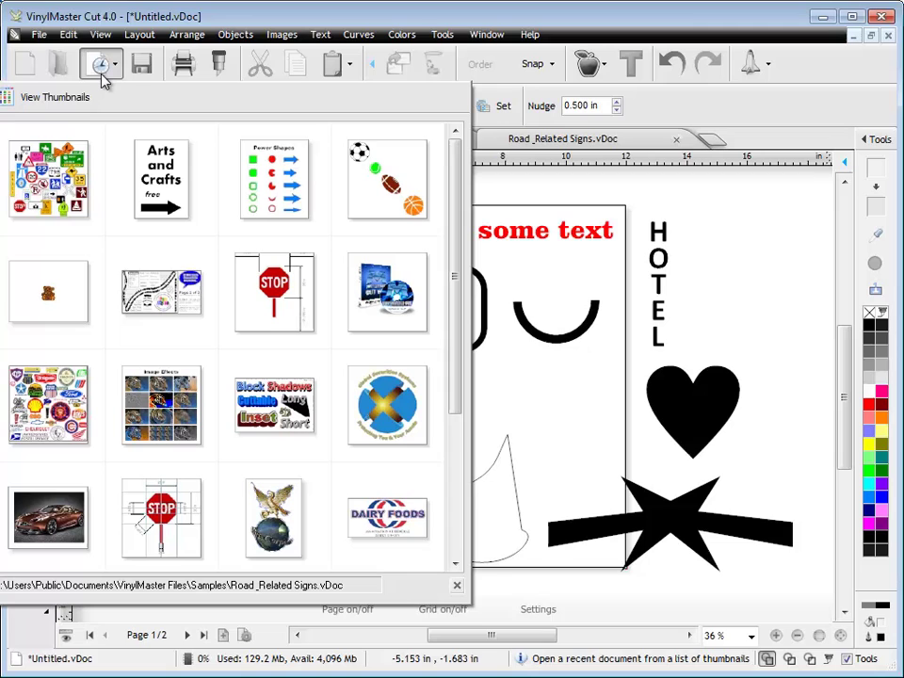
{"action": "left_click", "coordinate": [387, 179]}
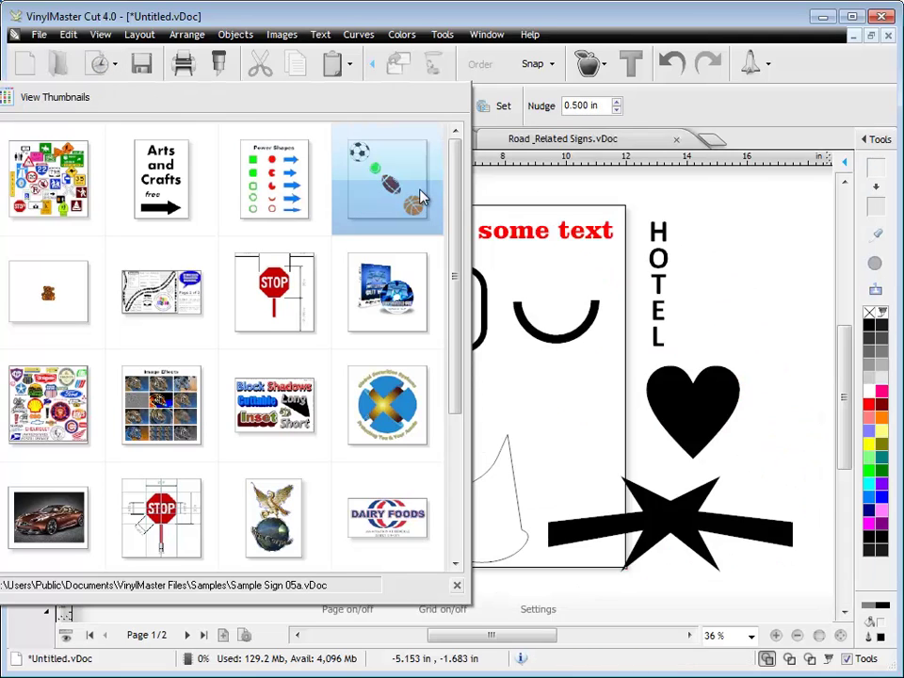
{"action": "left_click", "coordinate": [878, 140]}
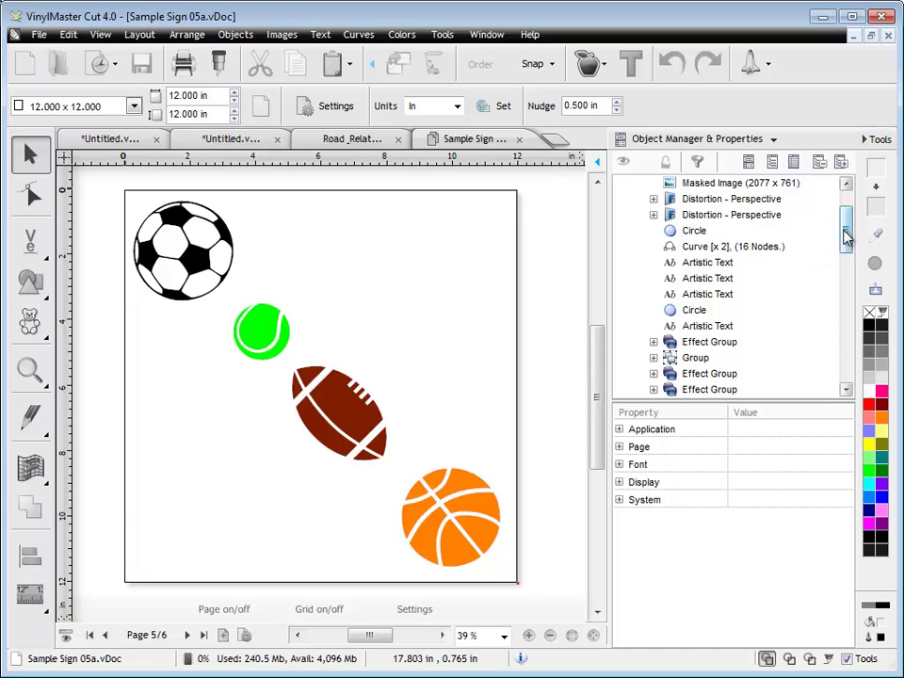
{"action": "mouse_move", "coordinate": [845, 236]}
{"action": "left_mouse_down"}
{"action": "mouse_move", "coordinate": [846, 278]}
{"action": "mouse_move", "coordinate": [847, 238]}
{"action": "left_mouse_up"}
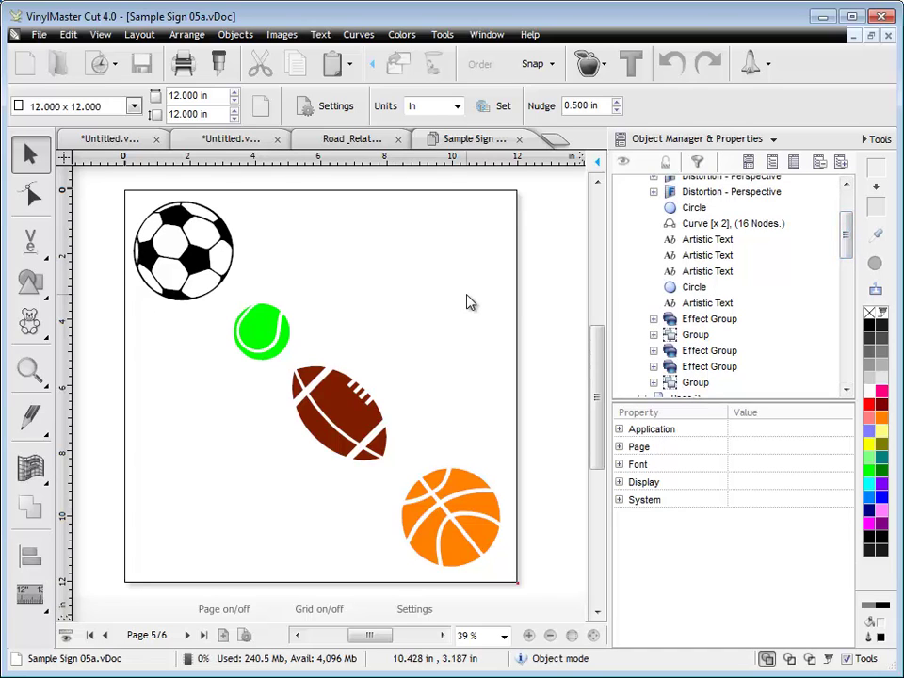
{"action": "left_click_drag", "start_coordinate": [111, 181], "coordinate": [539, 594]}
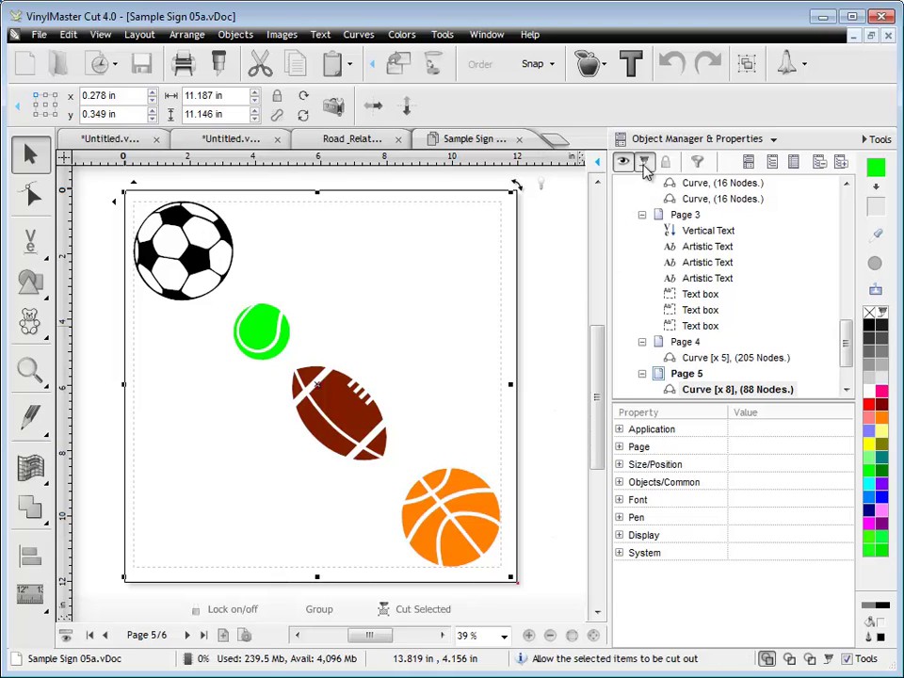
Switch the side panel to Align and Space and view its Align tab
{"action": "left_click", "coordinate": [664, 141]}
{"action": "left_click", "coordinate": [672, 211]}
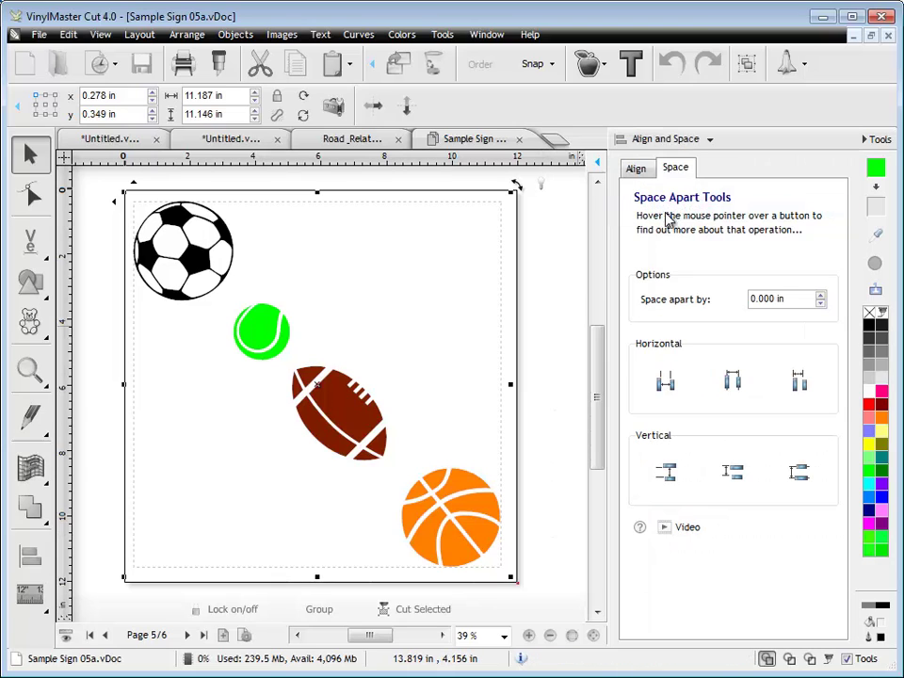
{"action": "left_click", "coordinate": [637, 170]}
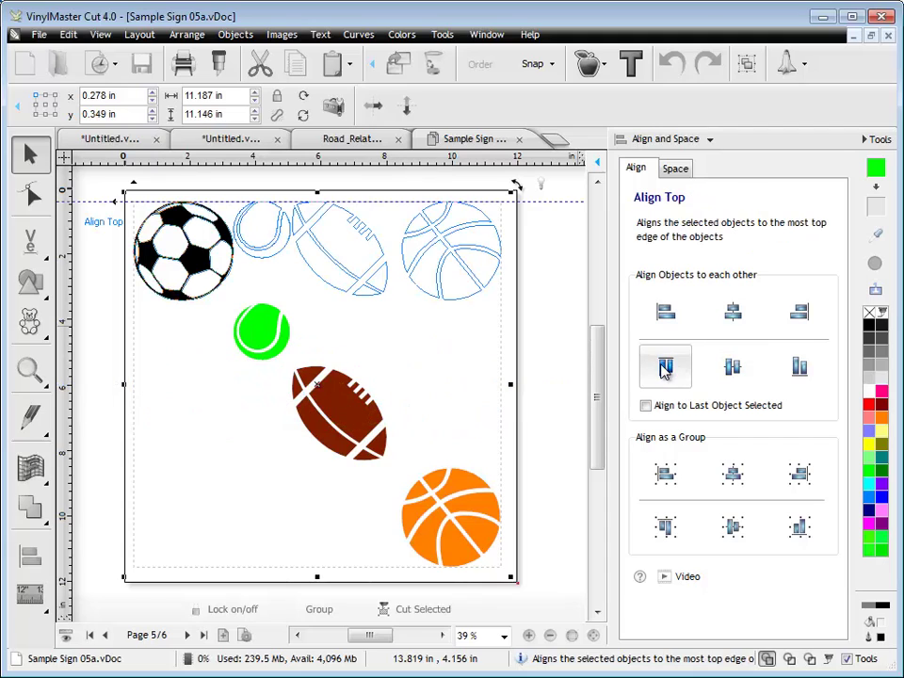
{"action": "left_click", "coordinate": [665, 140]}
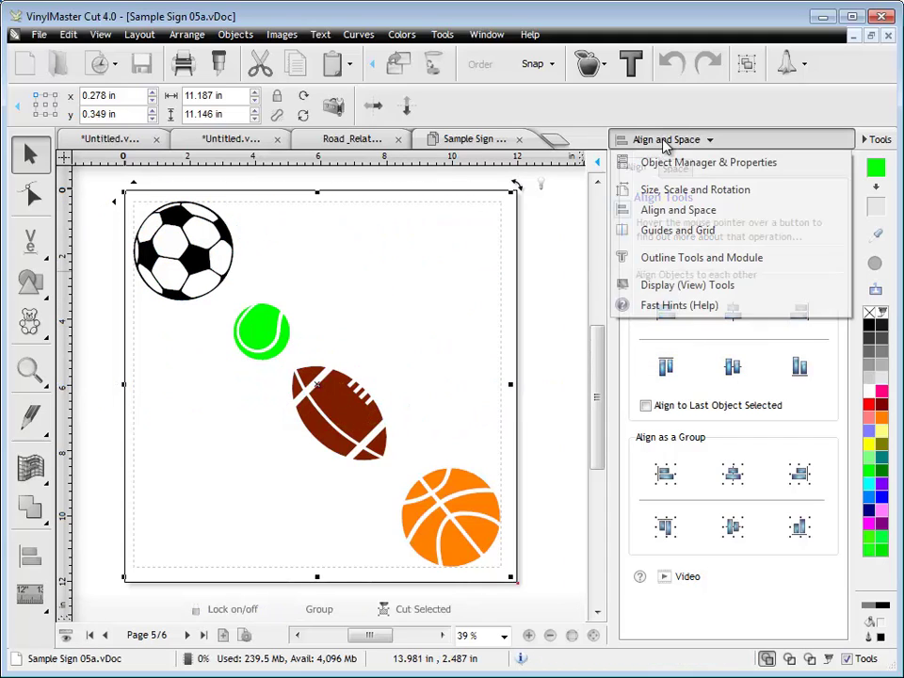
In Guides and Grid, add guides at the football's right and bottom edges
{"action": "left_click", "coordinate": [651, 232]}
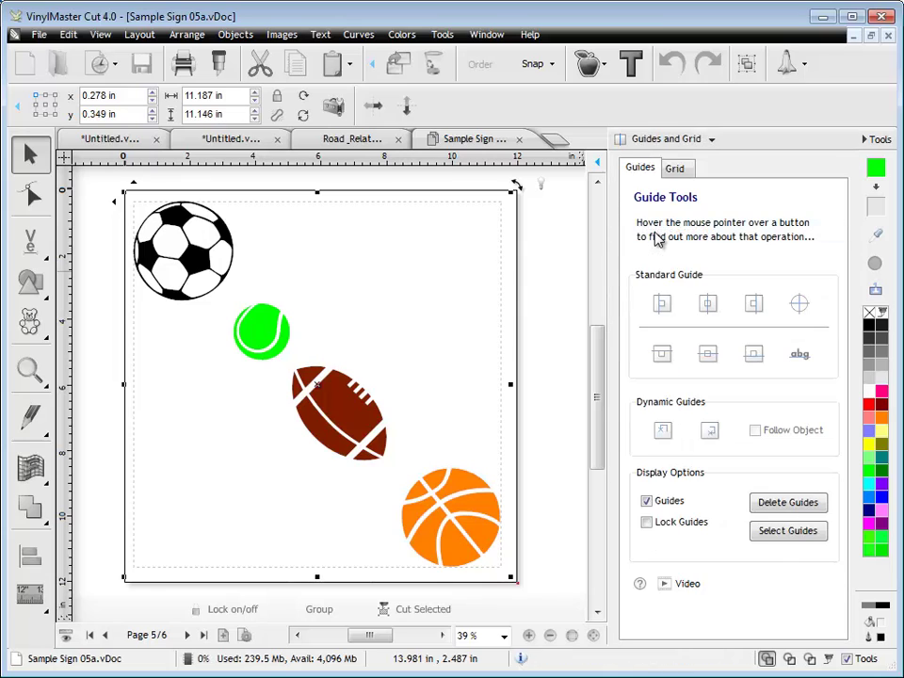
{"action": "left_click", "coordinate": [545, 423]}
{"action": "left_click", "coordinate": [365, 418]}
{"action": "left_click", "coordinate": [754, 302]}
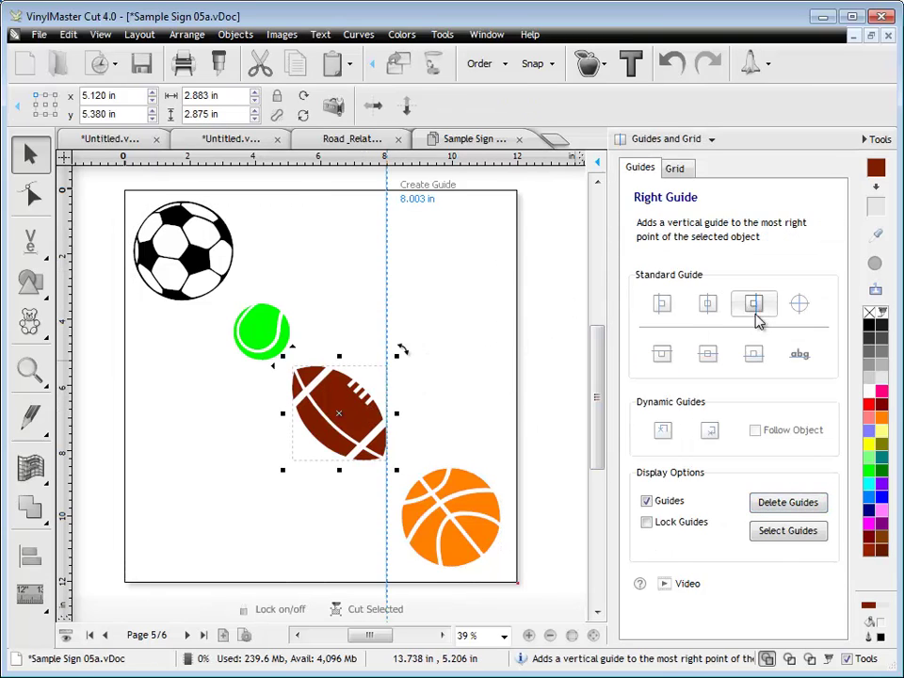
{"action": "left_click", "coordinate": [754, 353]}
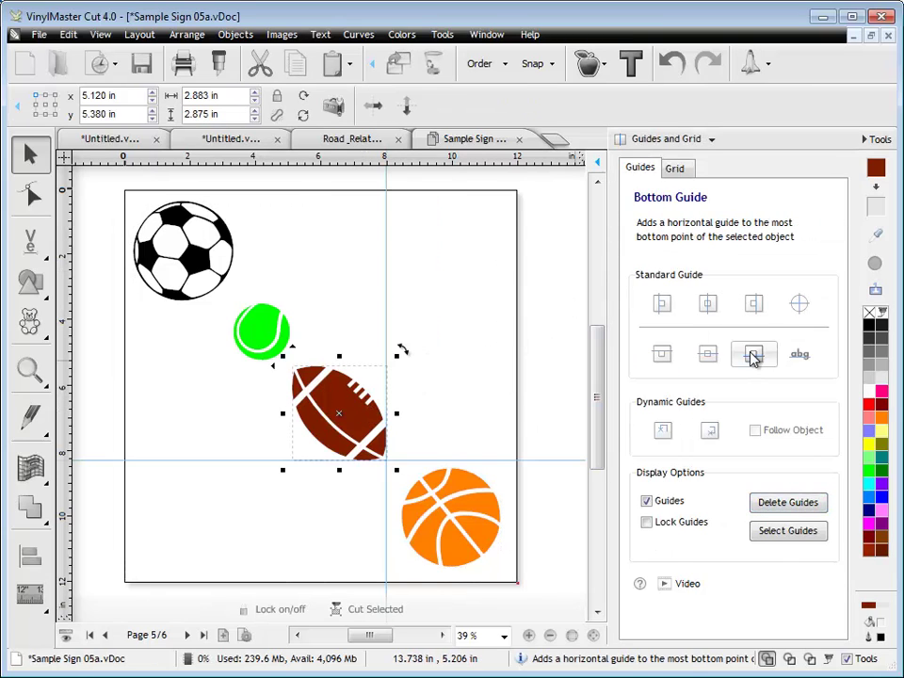
Enable Snap to Guides and test it by dragging the football against the guides
{"action": "left_click", "coordinate": [545, 68]}
{"action": "left_click", "coordinate": [533, 123]}
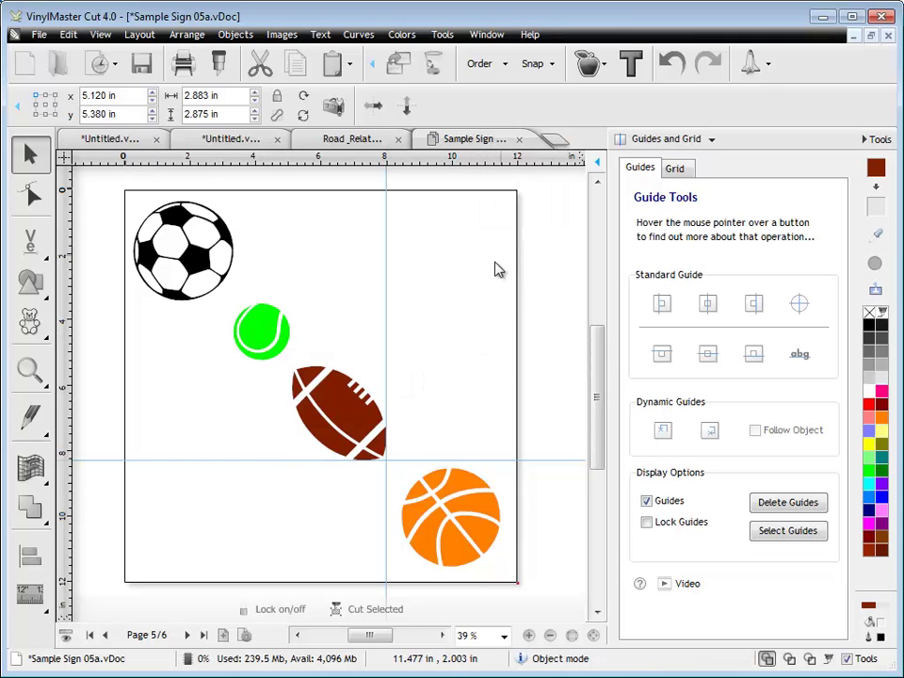
{"action": "left_click", "coordinate": [497, 267]}
{"action": "left_click", "coordinate": [303, 372]}
{"action": "left_click_drag", "start_coordinate": [304, 372], "coordinate": [519, 355]}
{"action": "left_click_drag", "start_coordinate": [284, 355], "coordinate": [266, 485]}
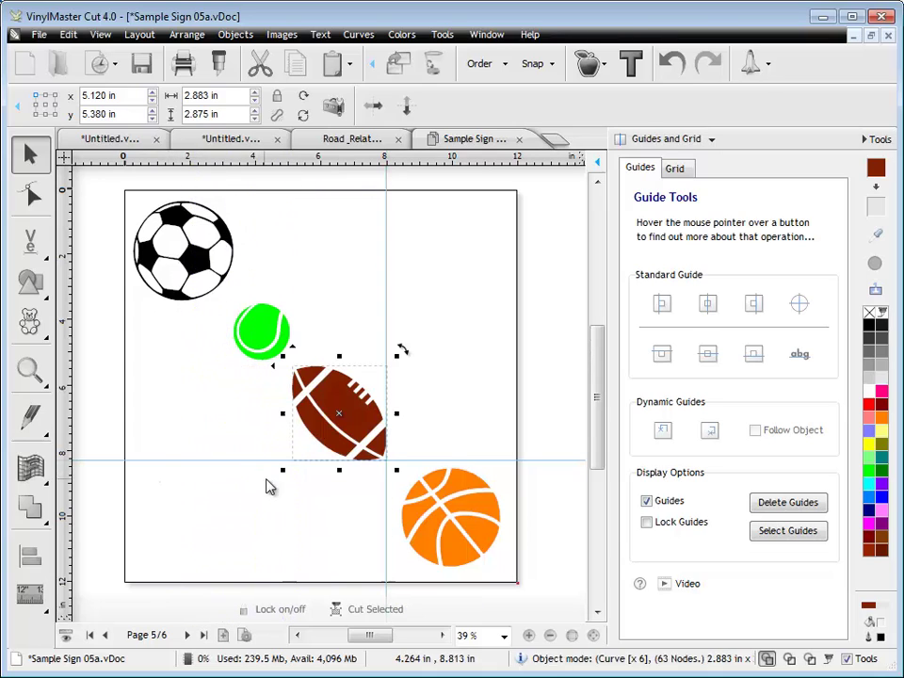
{"action": "left_click", "coordinate": [483, 369]}
{"action": "left_click", "coordinate": [646, 143]}
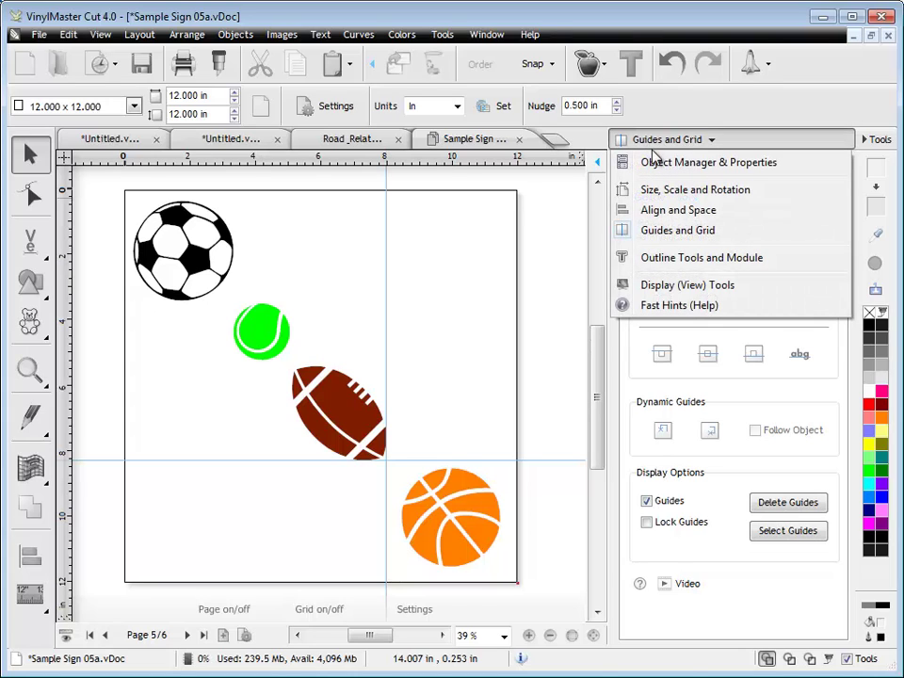
Select the basketball, football and both guides in the Object Manager list
{"action": "left_click", "coordinate": [659, 162]}
{"action": "left_click", "coordinate": [692, 201]}
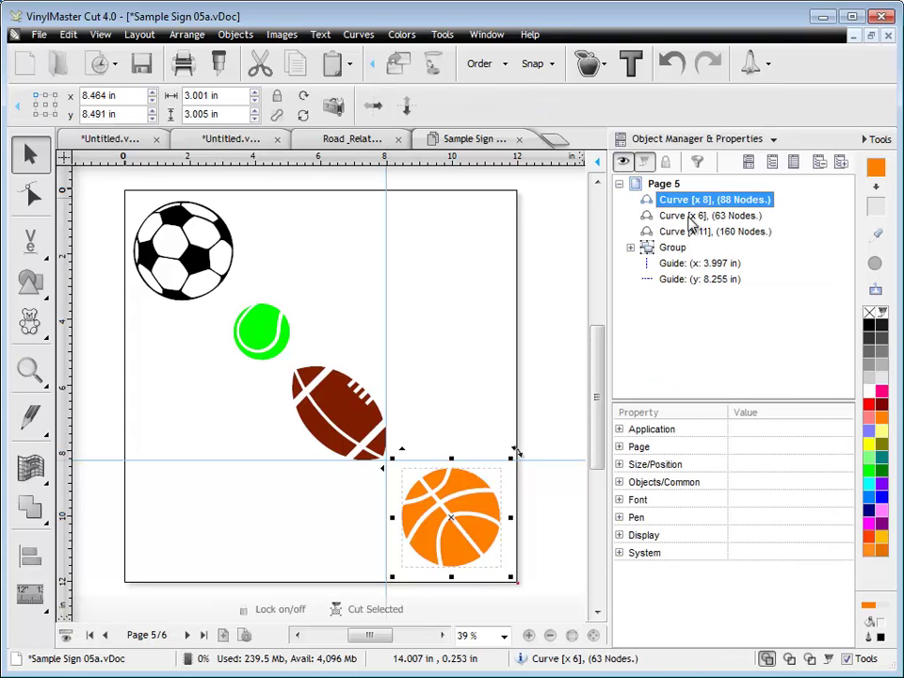
{"action": "left_click", "coordinate": [691, 217]}
{"action": "left_click", "coordinate": [692, 263]}
{"action": "left_click", "coordinate": [692, 279]}
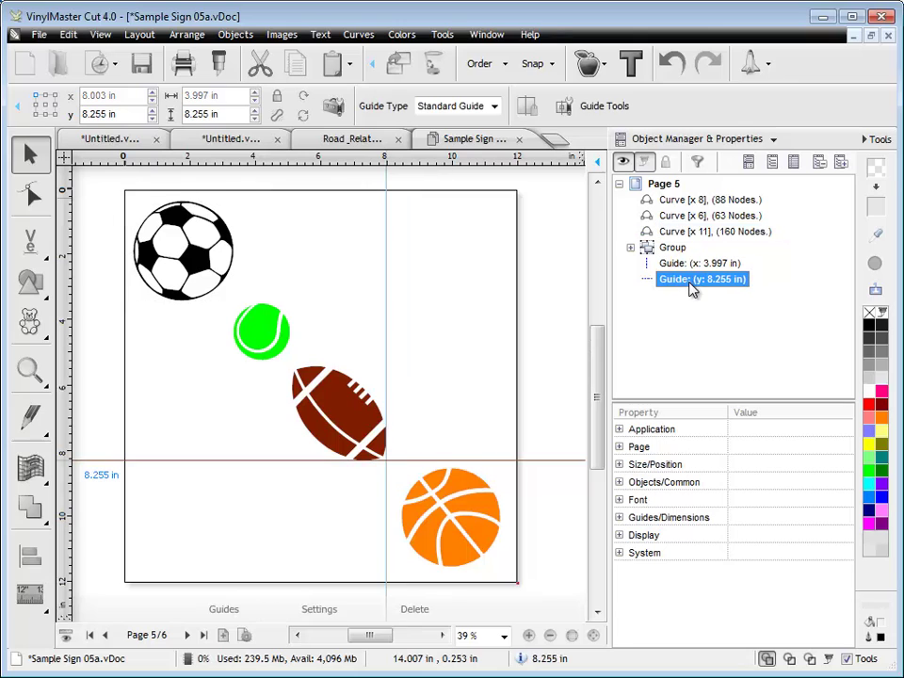
Select the soccer ball and football from the Pages/Objects thumbnail viewer
{"action": "left_click", "coordinate": [596, 162]}
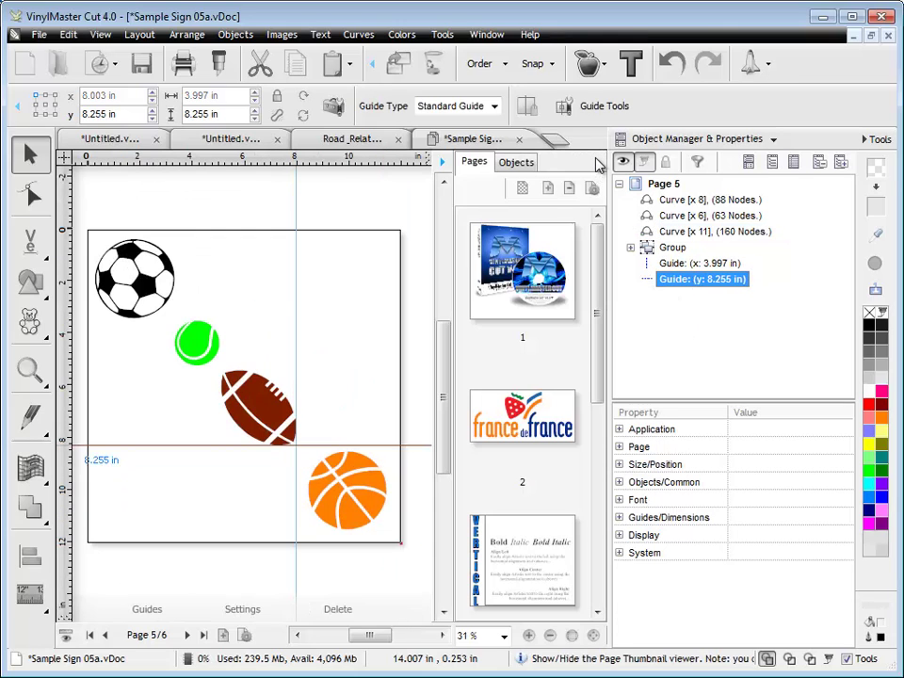
{"action": "left_click_drag", "start_coordinate": [602, 239], "coordinate": [620, 425]}
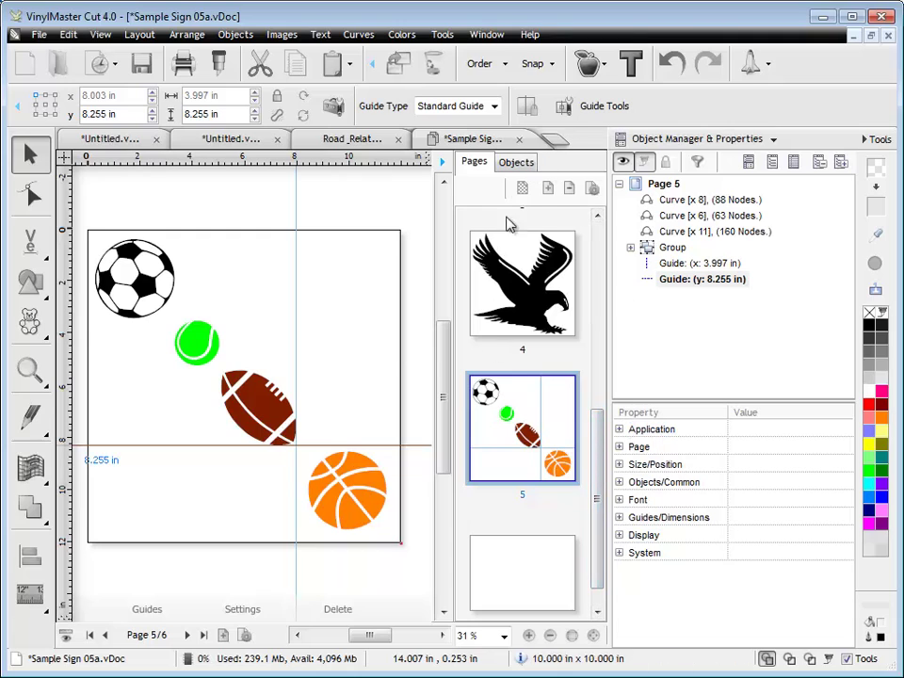
{"action": "left_click", "coordinate": [513, 163]}
{"action": "left_click_drag", "start_coordinate": [593, 246], "coordinate": [625, 302]}
{"action": "left_click", "coordinate": [565, 369]}
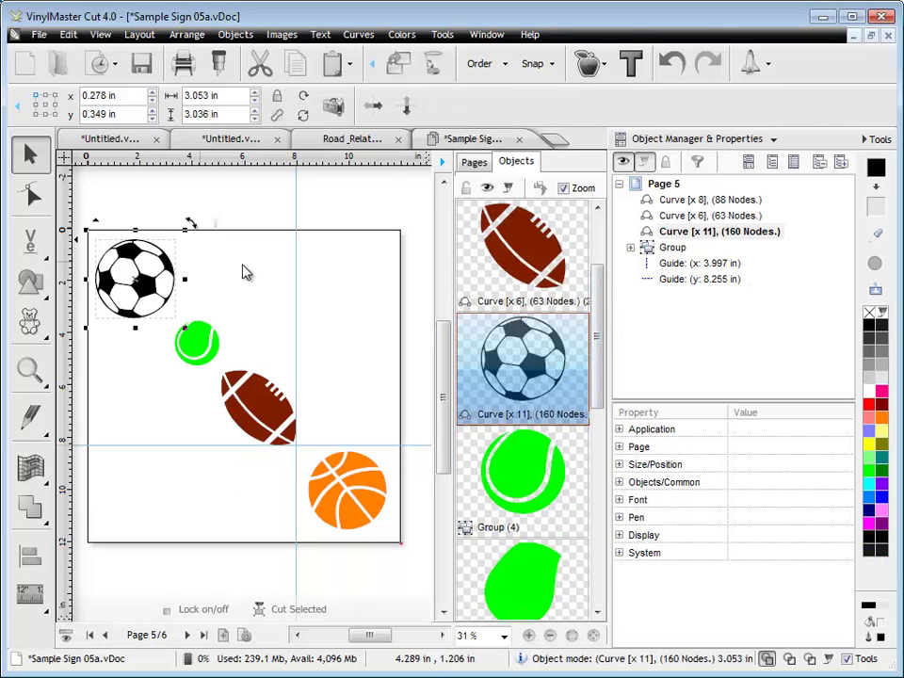
{"action": "left_click", "coordinate": [463, 287]}
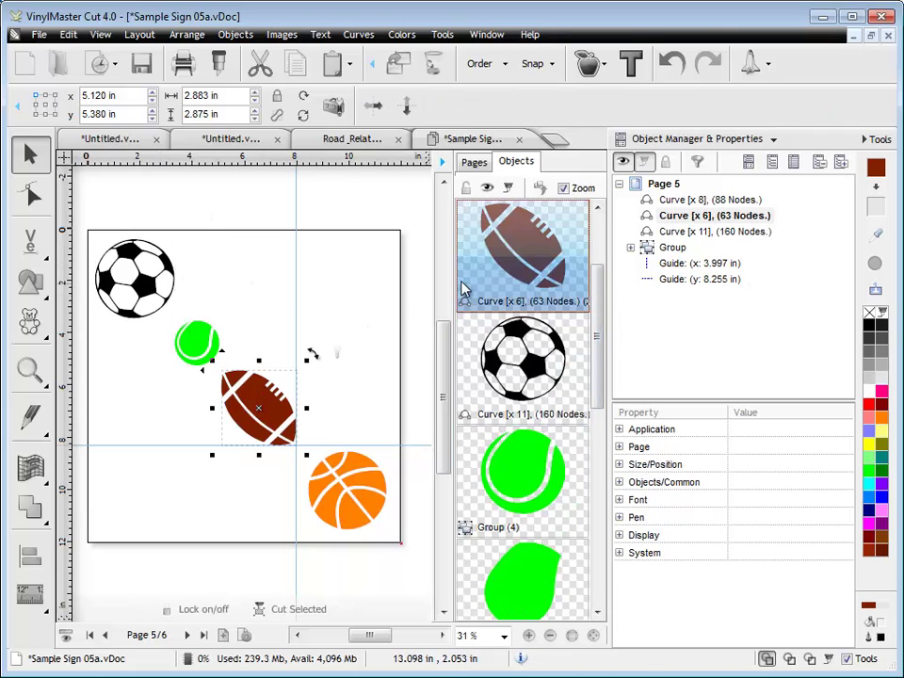
Hide the thumbnail viewer and Object Manager panels, then deselect the football
{"action": "left_click", "coordinate": [441, 162]}
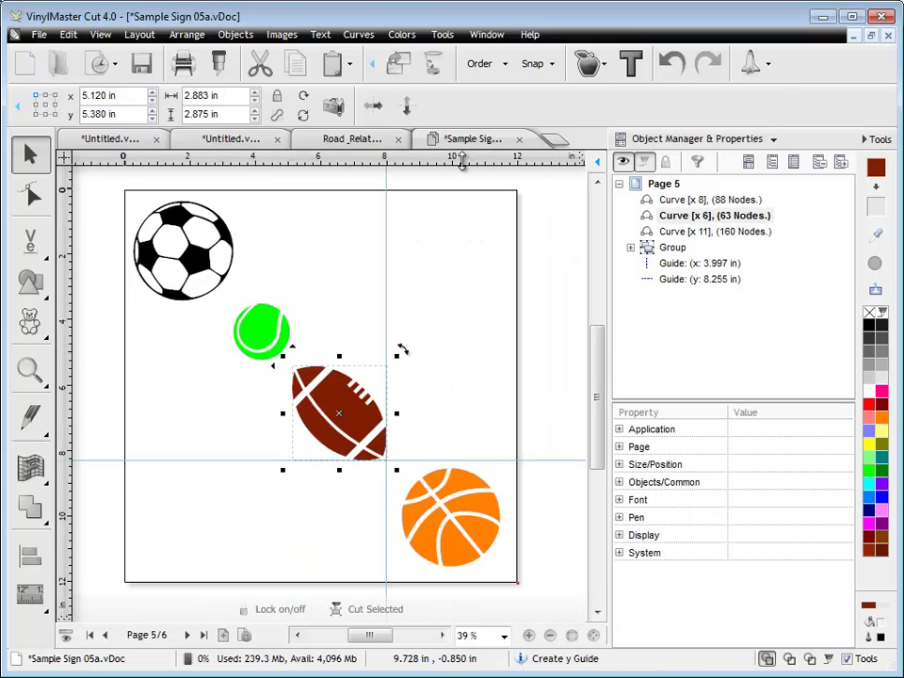
{"action": "left_click", "coordinate": [846, 146]}
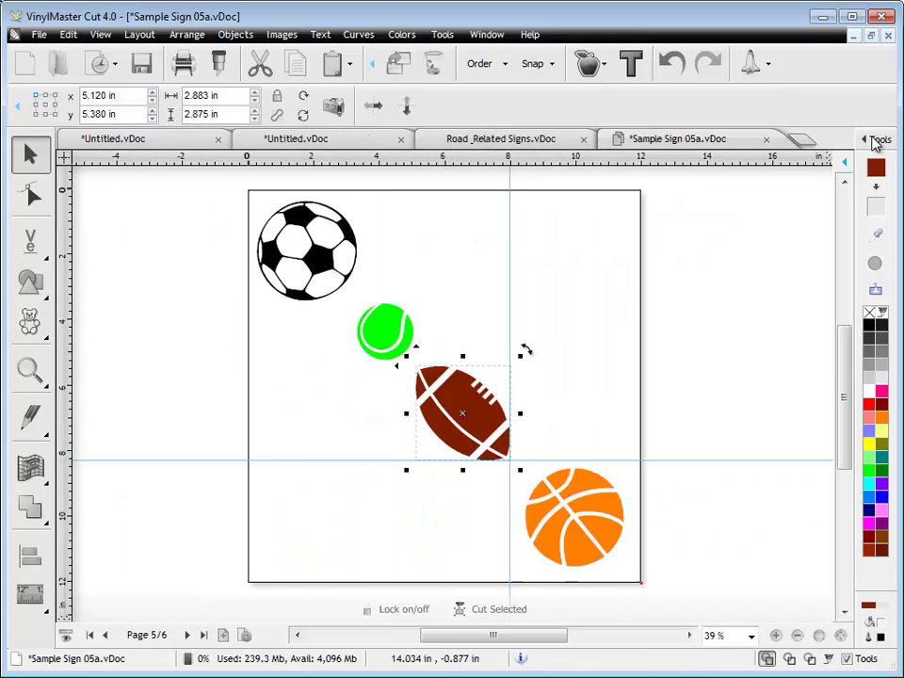
{"action": "left_click", "coordinate": [660, 298]}
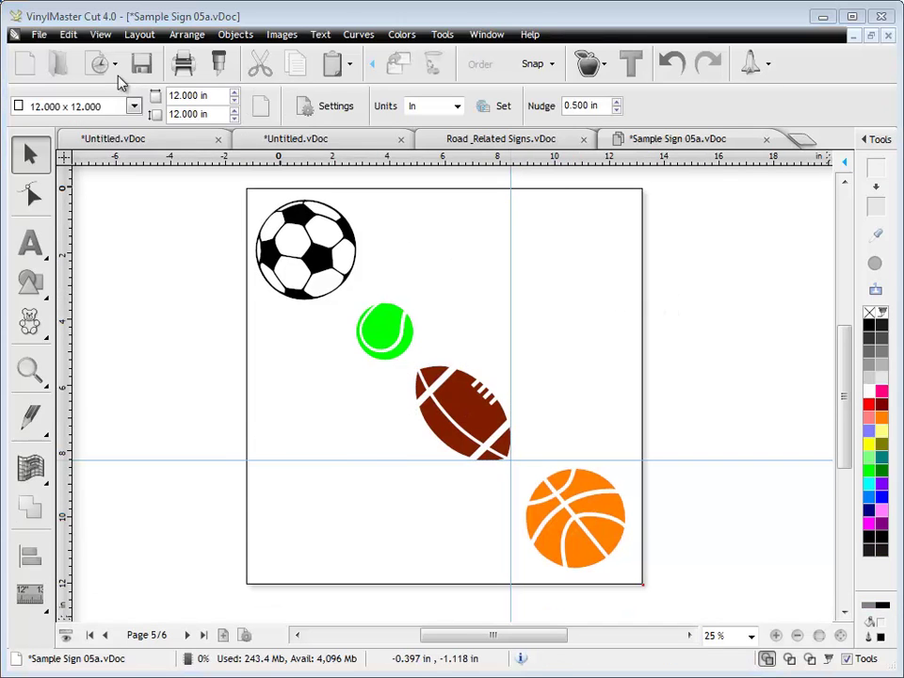
Open the recent Art and Craft document and add artistic text reading 'Now Open'
{"action": "left_click", "coordinate": [106, 70]}
{"action": "left_click", "coordinate": [80, 137]}
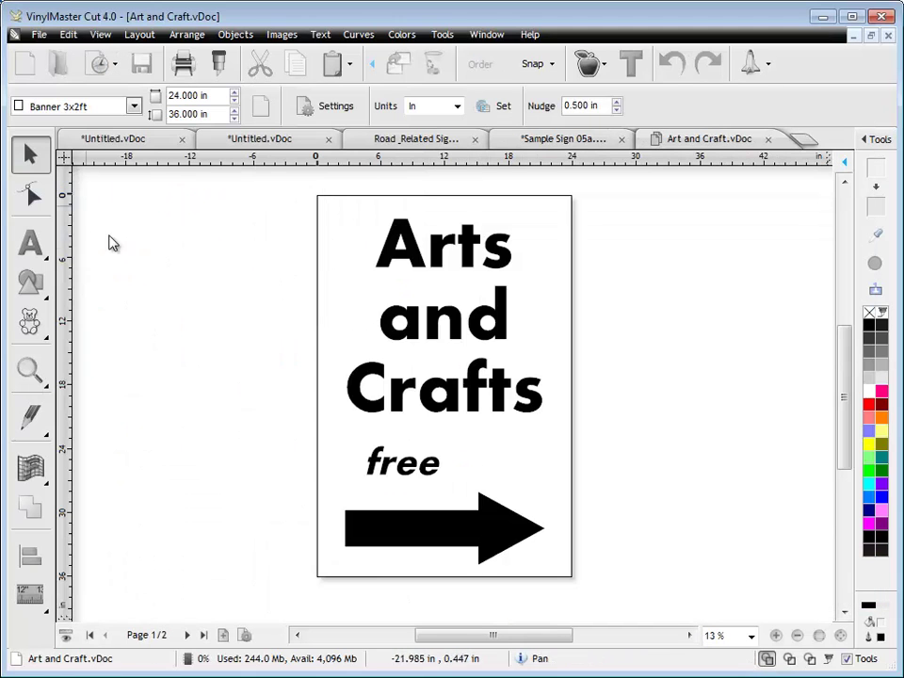
{"action": "left_click", "coordinate": [31, 244]}
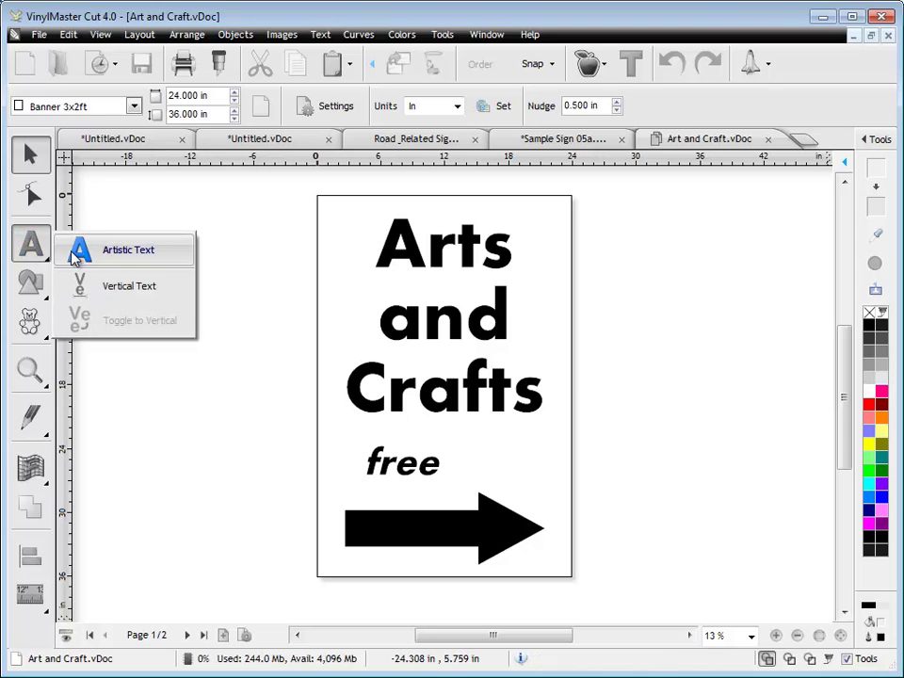
{"action": "left_click", "coordinate": [129, 256]}
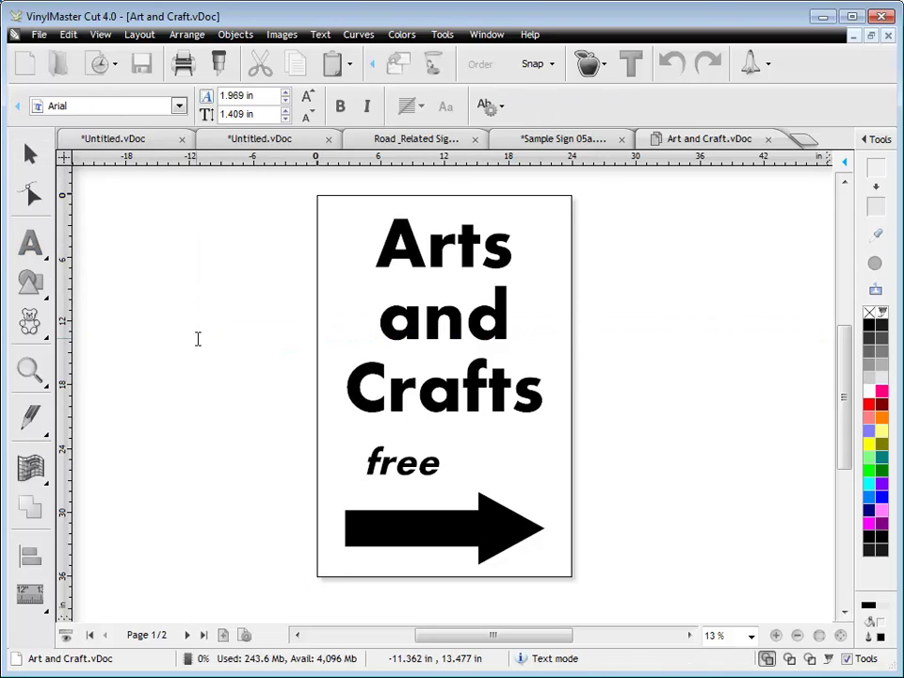
{"action": "left_click", "coordinate": [198, 339]}
{"action": "type", "text": "No"}
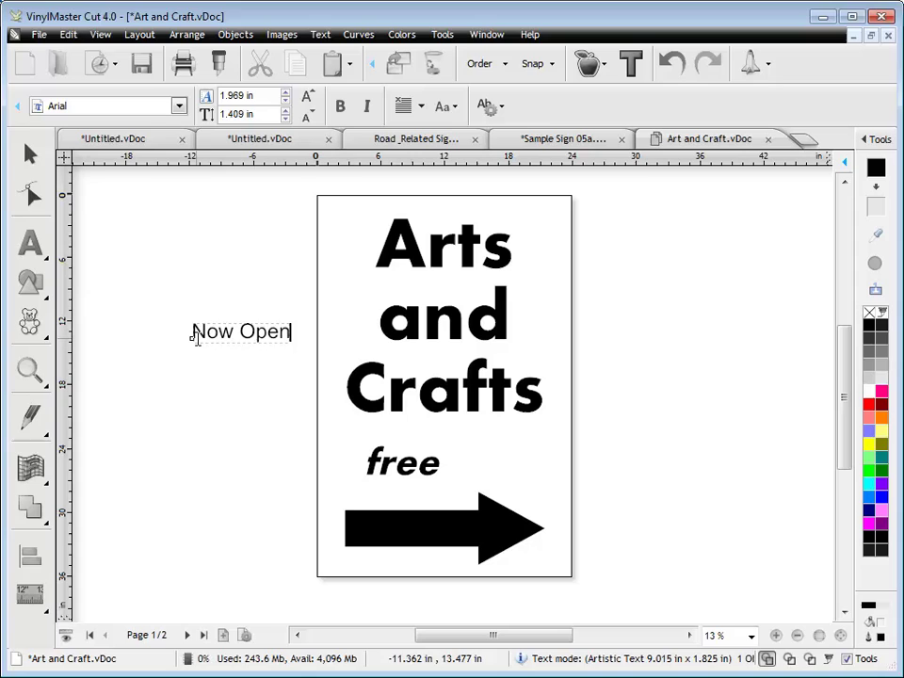
{"action": "type", "text": "w Open"}
Enlarge the 'Now Open' text and place it across the black arrow
{"action": "left_click", "coordinate": [30, 154]}
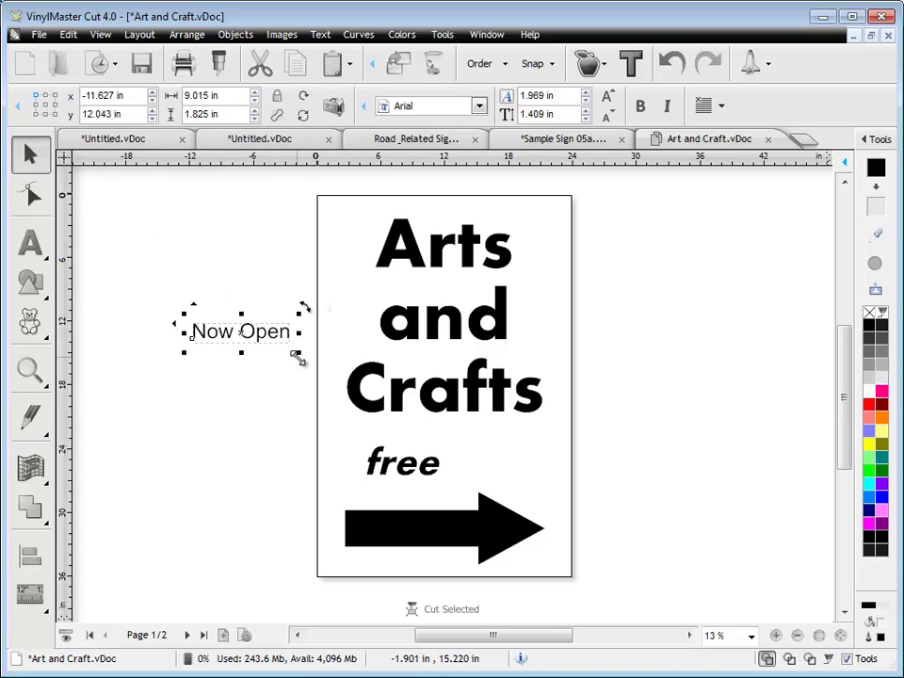
{"action": "left_click_drag", "start_coordinate": [307, 353], "coordinate": [312, 355]}
{"action": "left_click_drag", "start_coordinate": [262, 332], "coordinate": [419, 529]}
{"action": "left_click", "coordinate": [681, 519]}
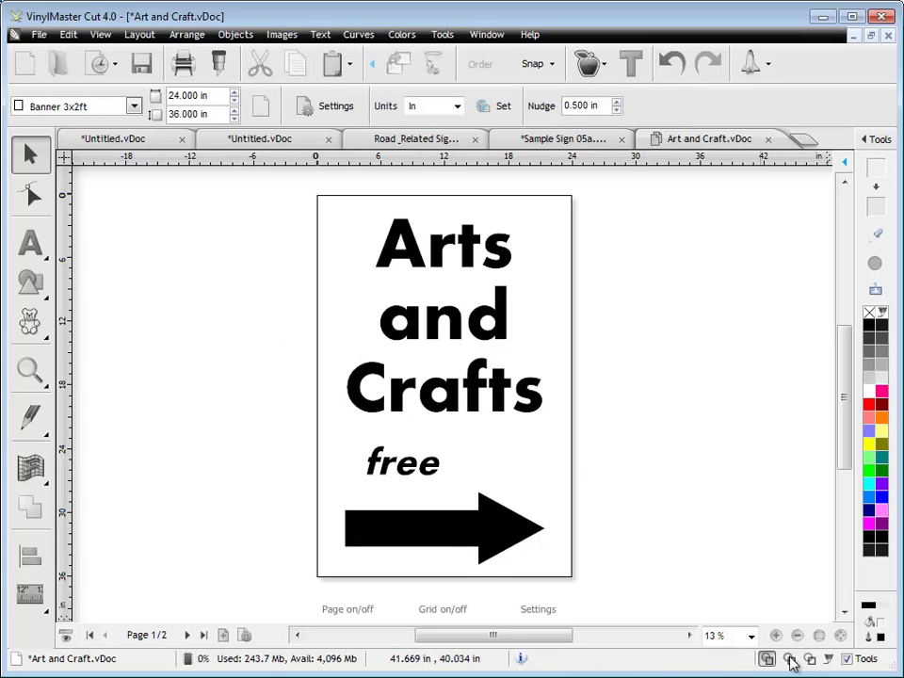
Find the hidden text in outline view and reverse-fill it white against the arrow
{"action": "key", "text": "F9"}
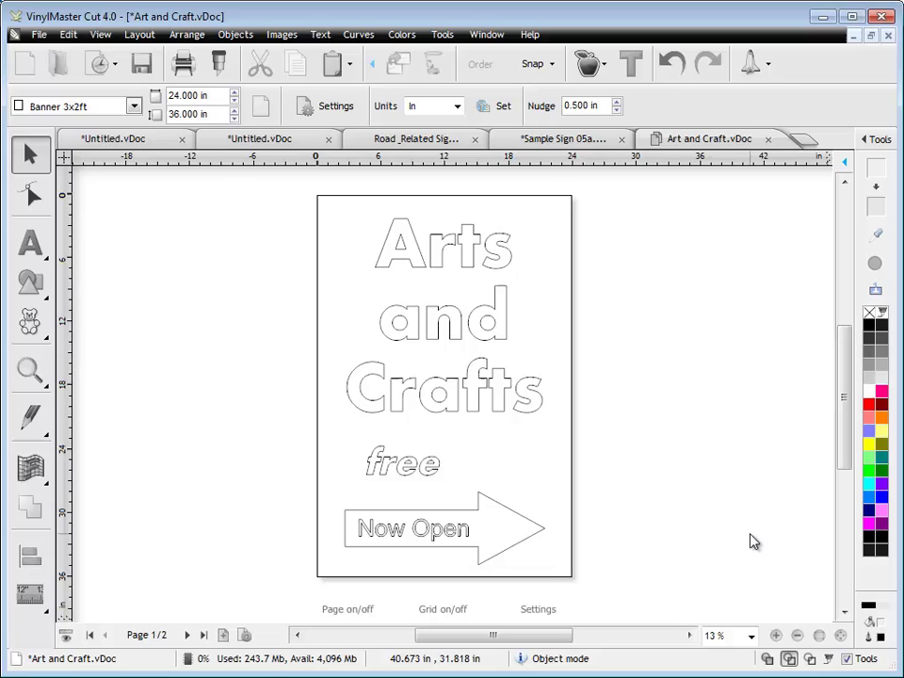
{"action": "left_click", "coordinate": [766, 658]}
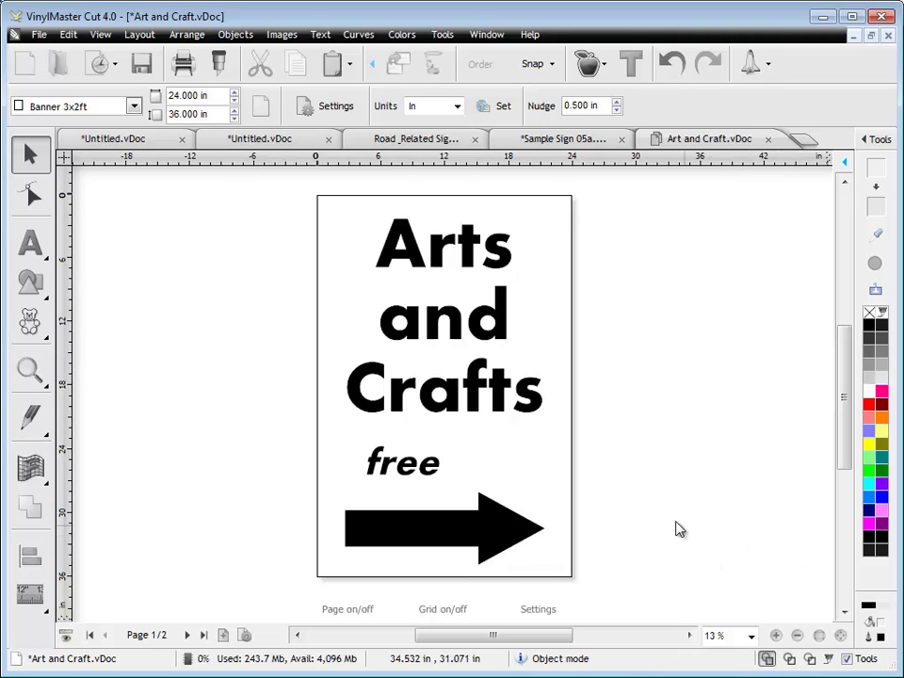
{"action": "left_click", "coordinate": [457, 539]}
{"action": "left_click", "coordinate": [875, 293]}
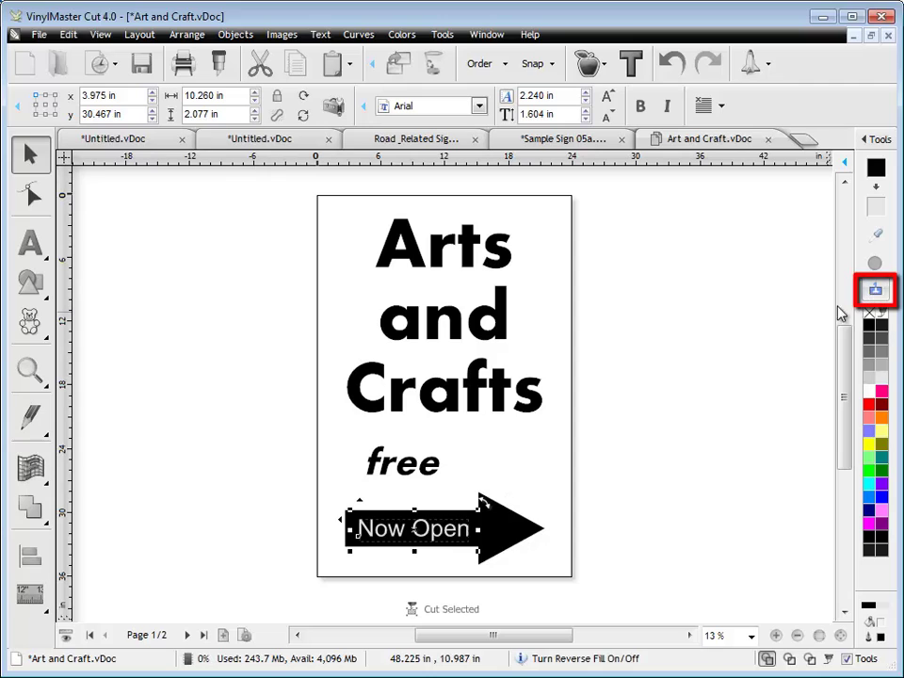
{"action": "left_click", "coordinate": [615, 487]}
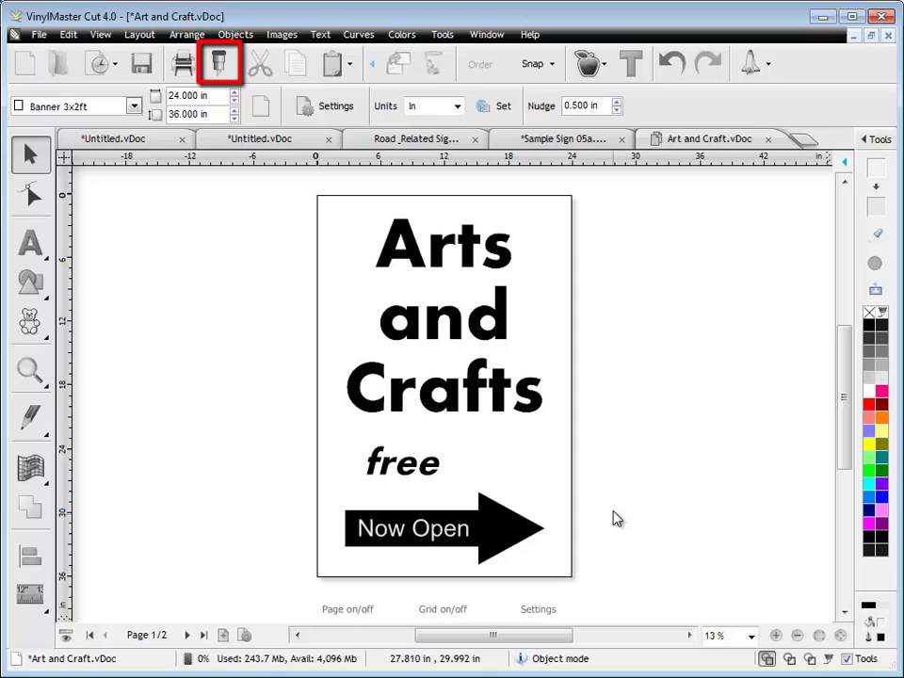
Send the Art and Craft sign to the Roland GX-24 with Easy-Lift Weed Marks on
{"action": "left_click", "coordinate": [220, 63]}
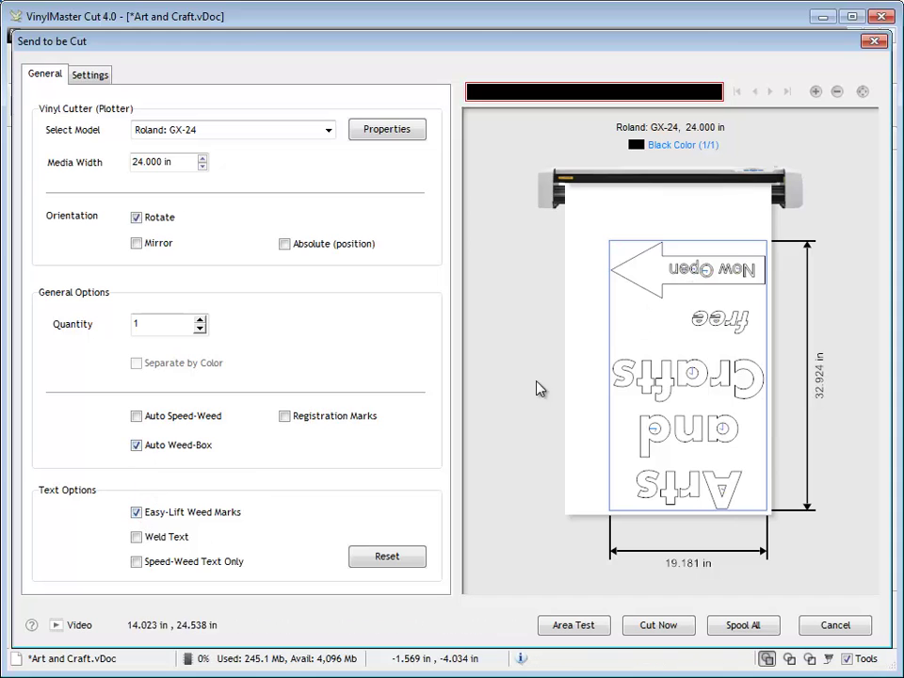
{"action": "left_click", "coordinate": [136, 512]}
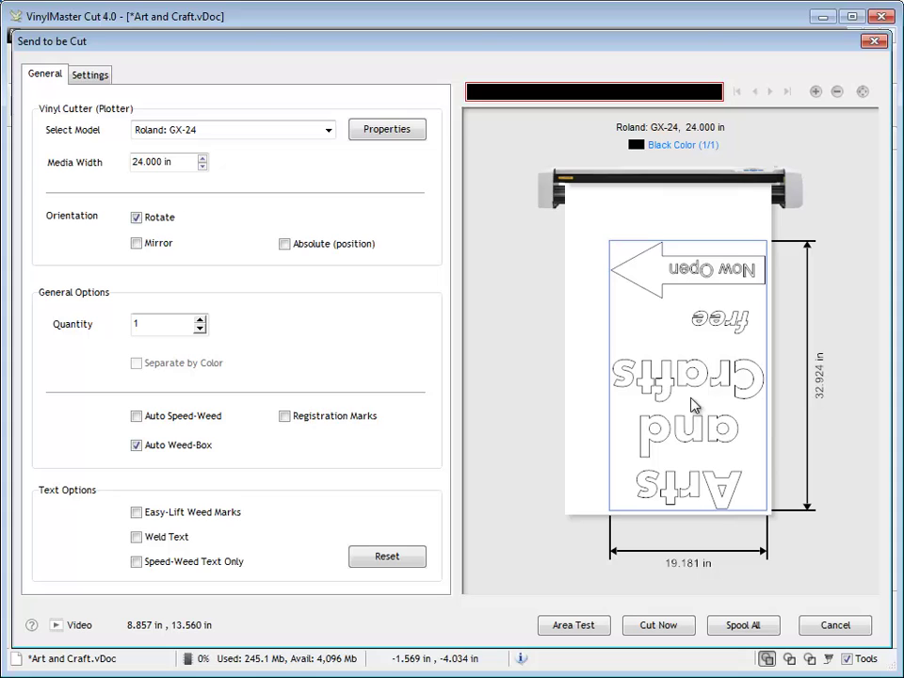
{"action": "left_click", "coordinate": [135, 513]}
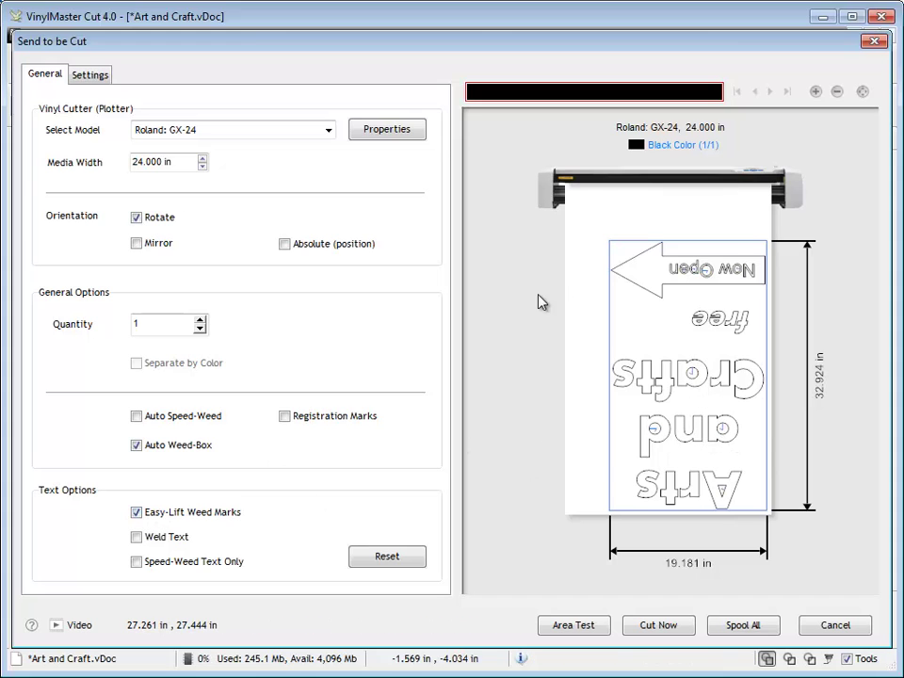
{"action": "left_click", "coordinate": [653, 625]}
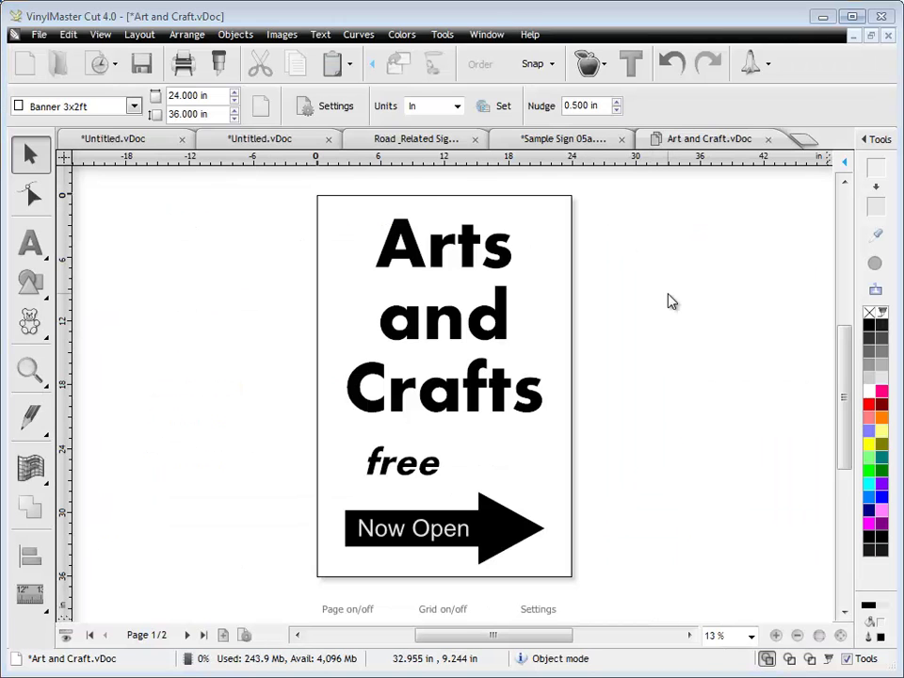
Switch to Sample Sign 05a and go to page 2 with the France de France logo
{"action": "left_click", "coordinate": [563, 141]}
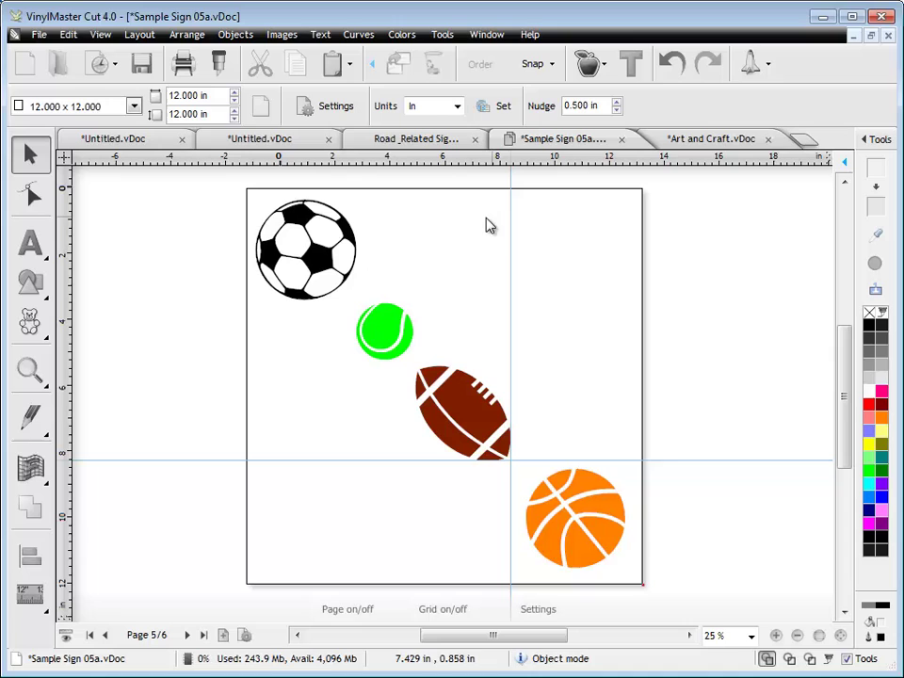
{"action": "left_click", "coordinate": [843, 162]}
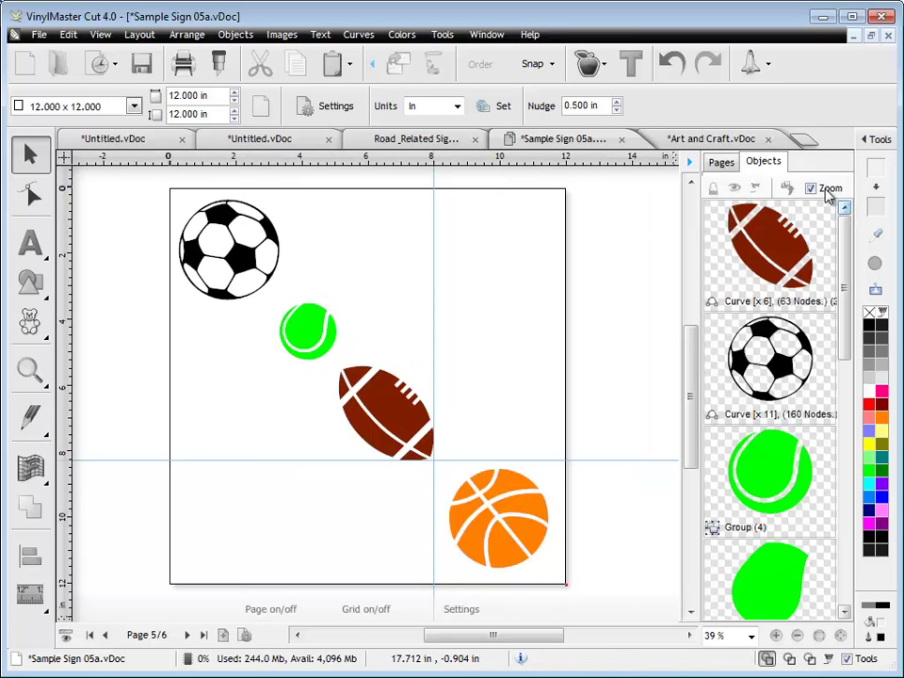
{"action": "left_click", "coordinate": [720, 162]}
{"action": "left_click_drag", "start_coordinate": [843, 420], "coordinate": [856, 275]}
{"action": "left_click", "coordinate": [769, 320]}
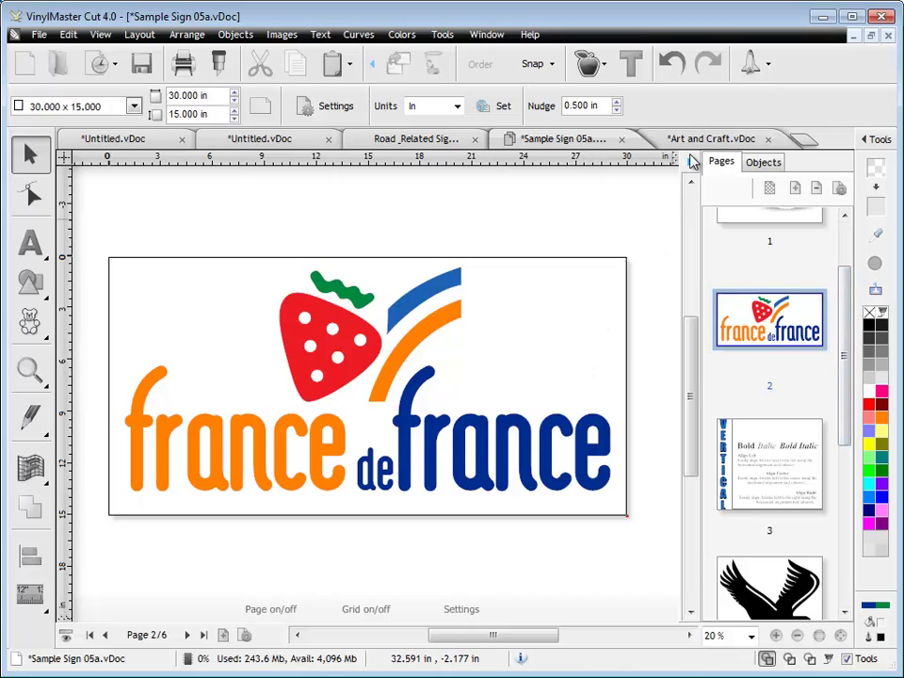
{"action": "left_click", "coordinate": [692, 162]}
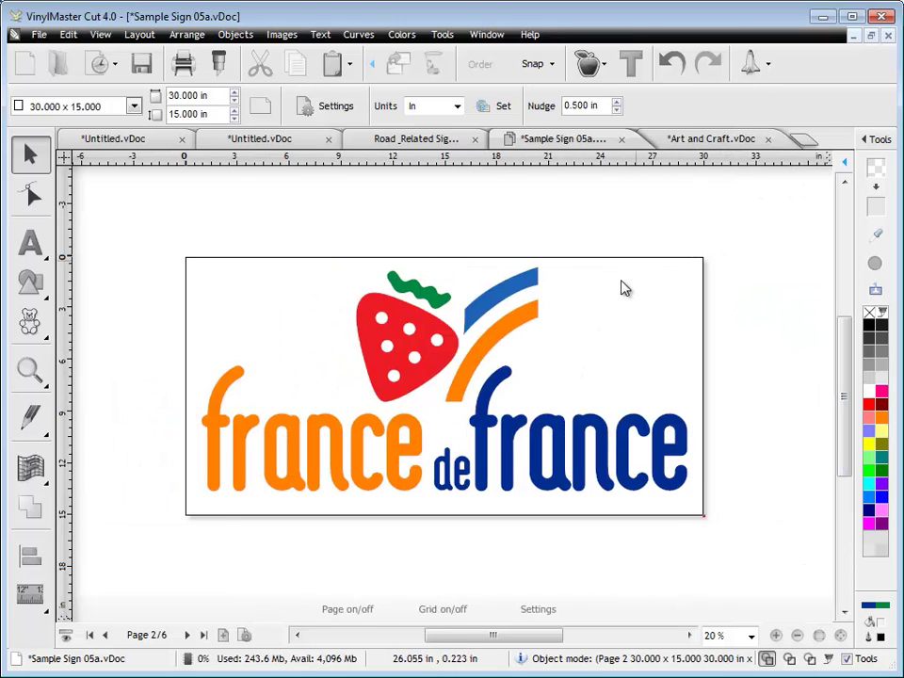
Preview the logo's cut separated by colour: dark blue, green, red and light blue layers
{"action": "left_click", "coordinate": [219, 63]}
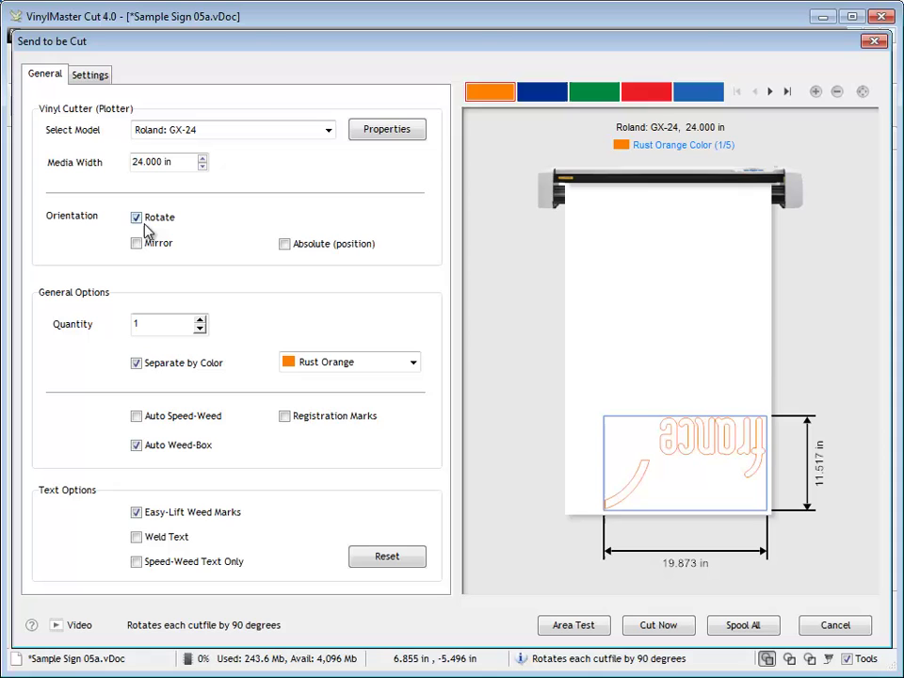
{"action": "left_click", "coordinate": [184, 369]}
{"action": "left_click", "coordinate": [184, 369]}
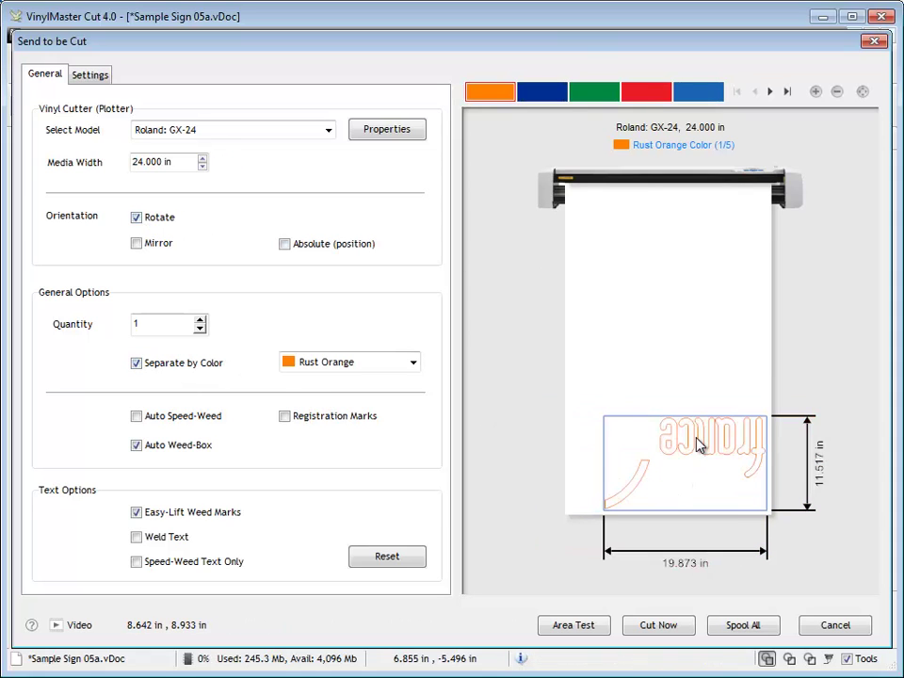
{"action": "left_click", "coordinate": [546, 92]}
{"action": "left_click", "coordinate": [595, 91]}
{"action": "left_click", "coordinate": [648, 91]}
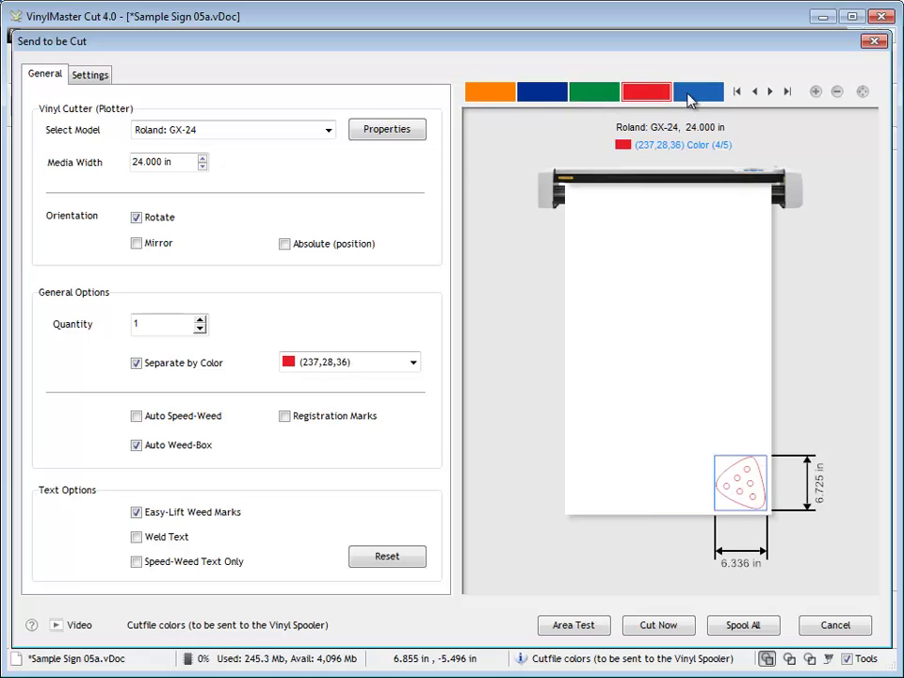
{"action": "left_click", "coordinate": [690, 95]}
{"action": "left_click", "coordinate": [659, 626]}
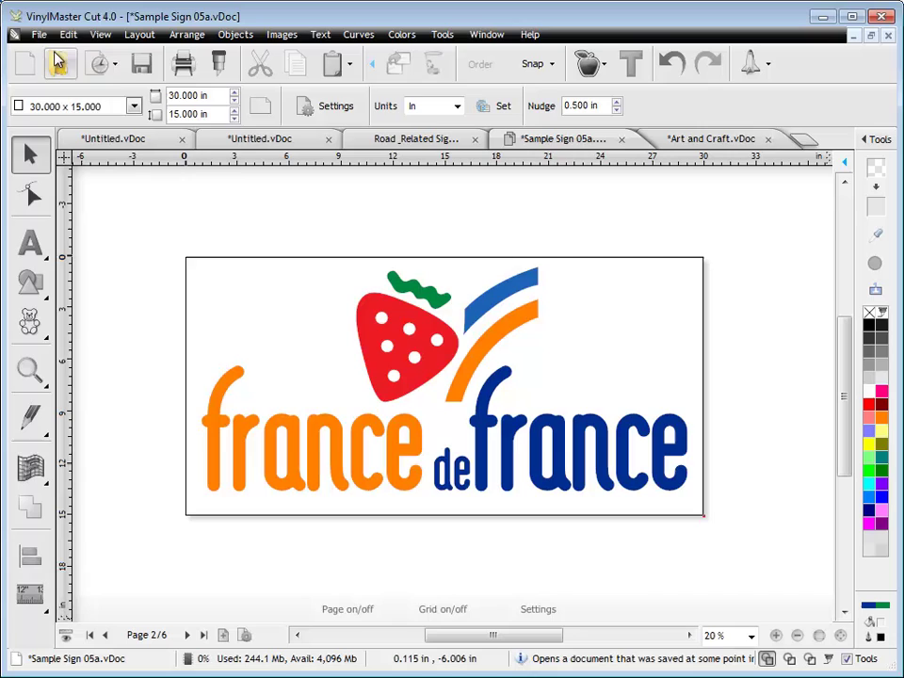
Open Sample Sign 02 and view the Contour Cutting Wizard for the teddy bear image
{"action": "left_click", "coordinate": [101, 64]}
{"action": "left_click", "coordinate": [56, 292]}
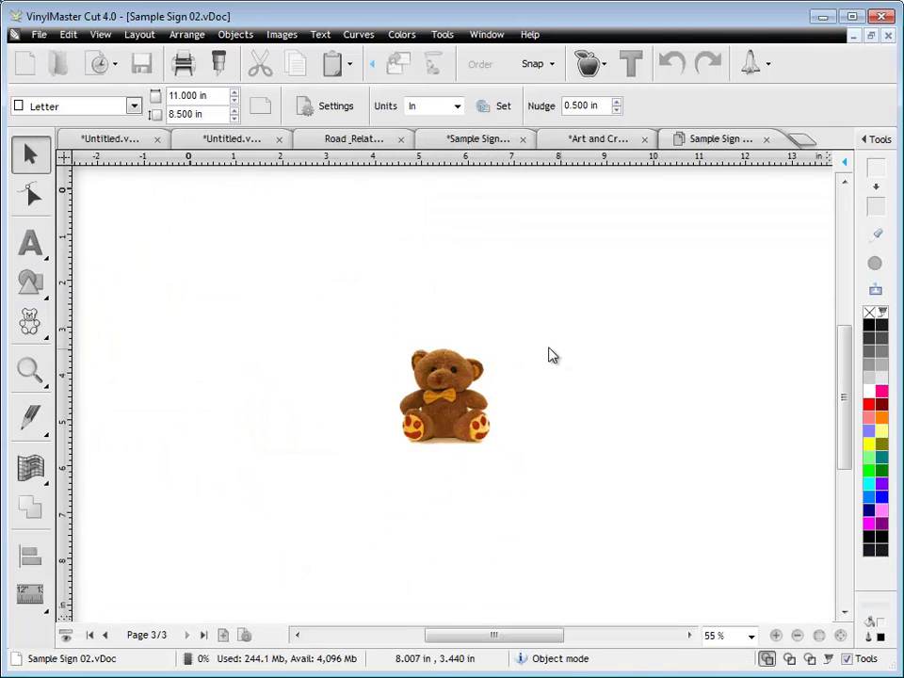
{"action": "left_click", "coordinate": [435, 382]}
{"action": "left_click", "coordinate": [591, 66]}
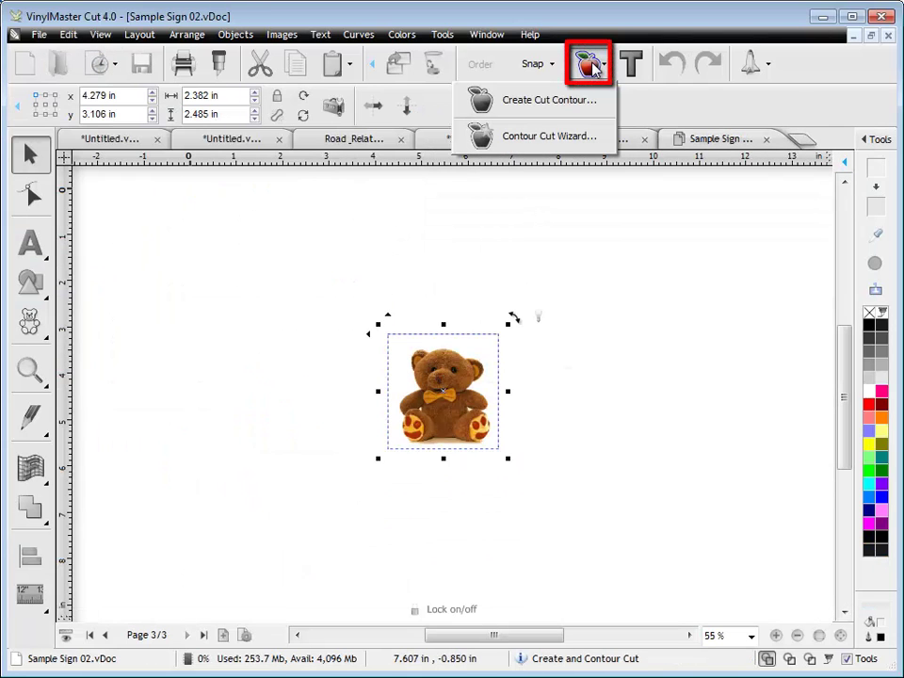
{"action": "left_click", "coordinate": [551, 141]}
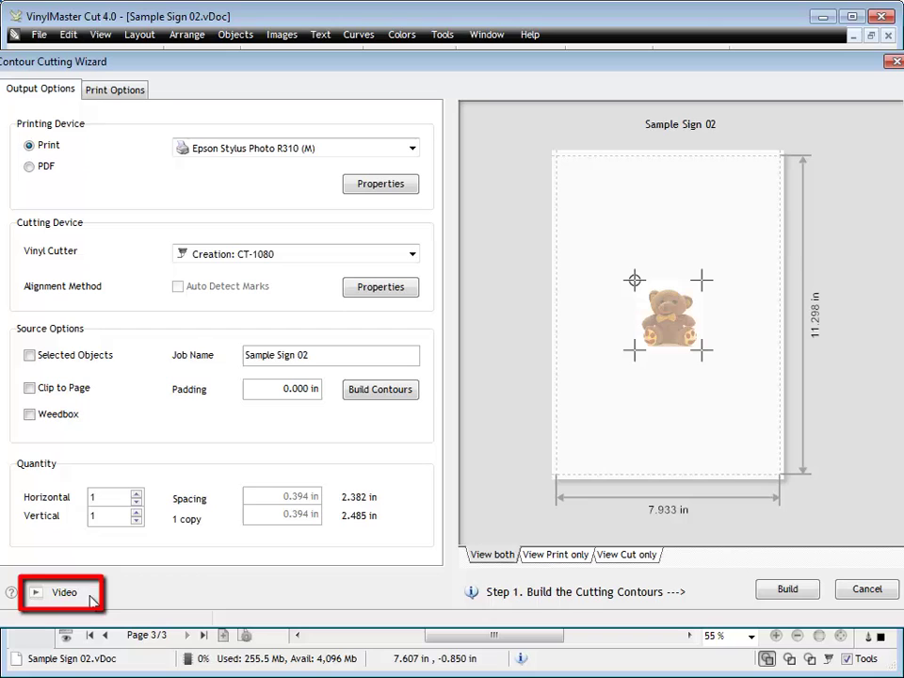
{"action": "left_click", "coordinate": [816, 591]}
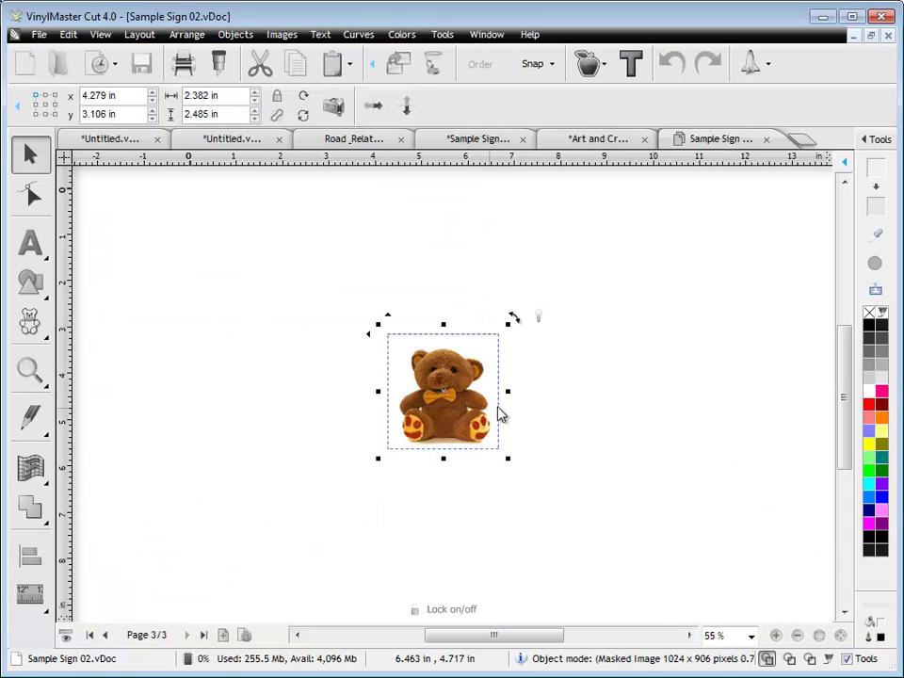
{"action": "left_click", "coordinate": [631, 416]}
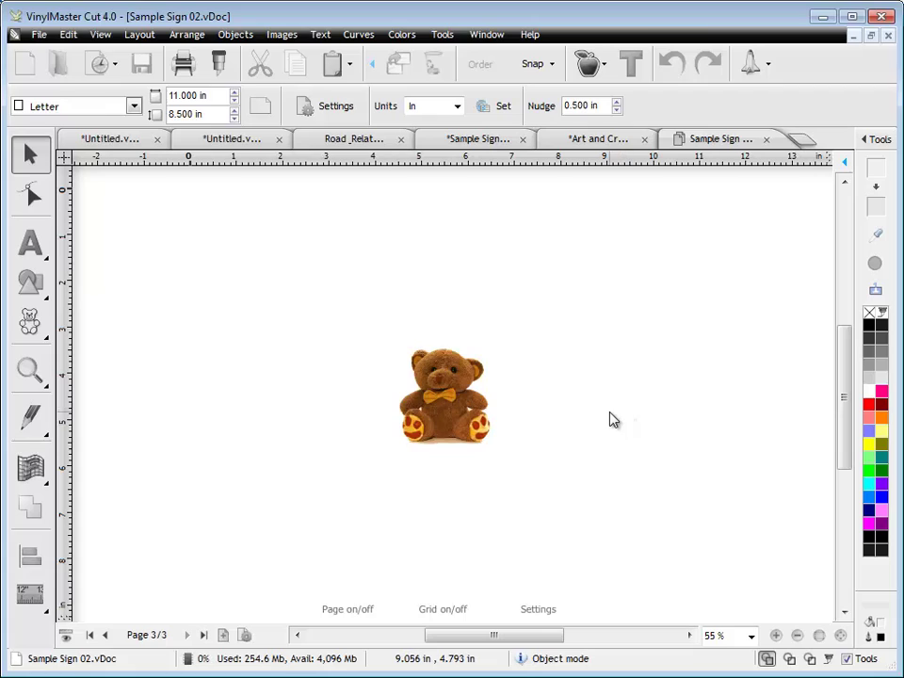